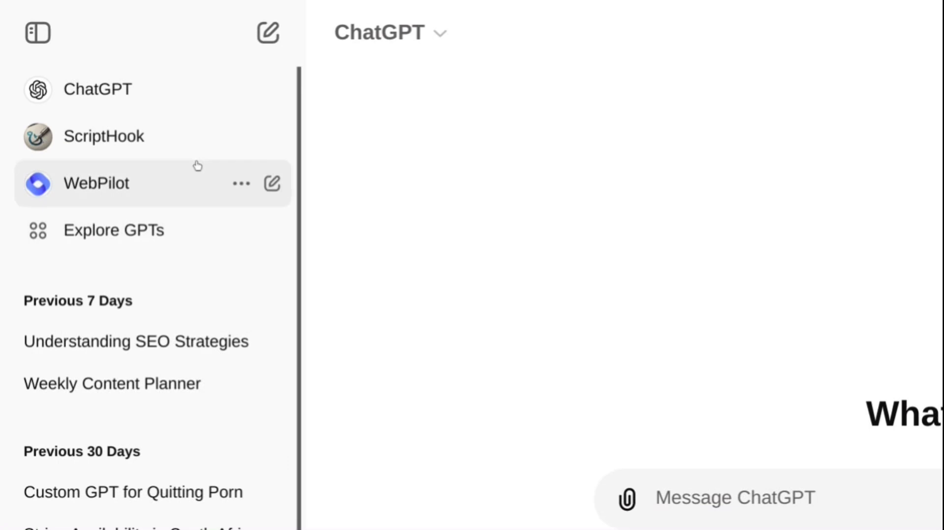
# Open the Explore GPTs catalogue and look through its featured and trending GPTs.
pyautogui.click(156, 240)
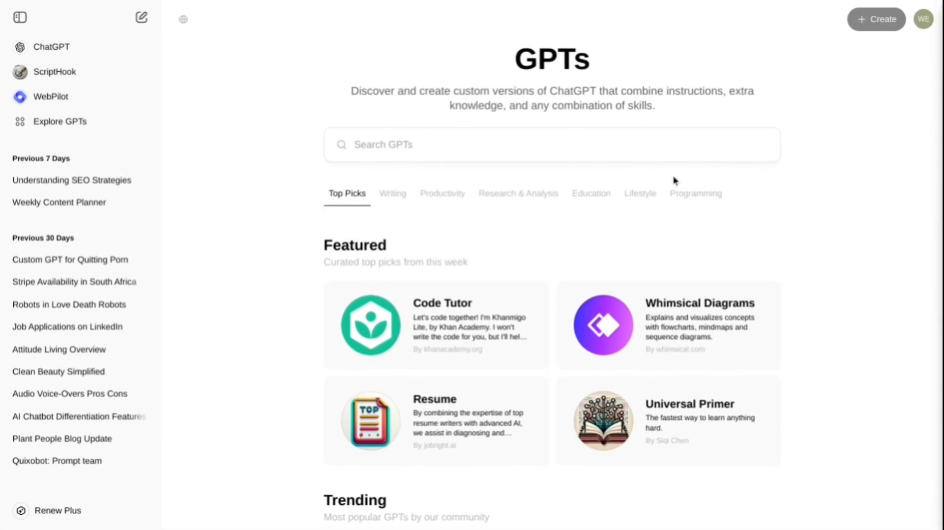
pyautogui.scroll(-3, 673, 180)
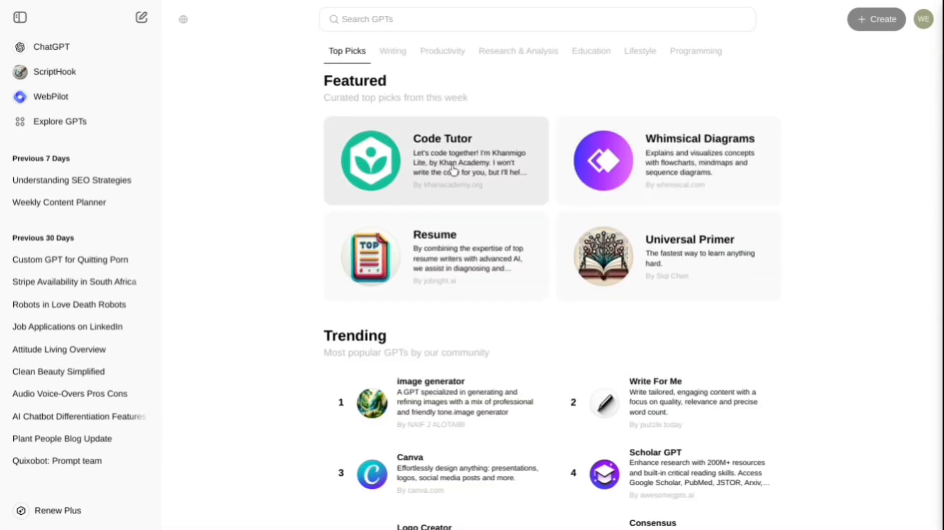
pyautogui.scroll(-1, 453, 171)
pyautogui.scroll(4, 525, 243)
pyautogui.click(881, 18)
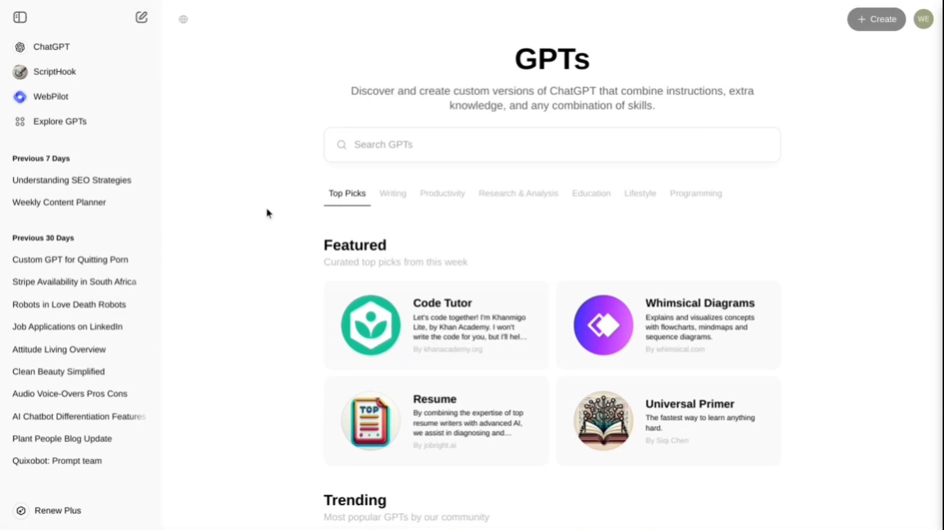
# Switch to the Pickaxe website and look over its home page introduction on creating, sharing and selling AI tools.
pyautogui.click(242, 4)
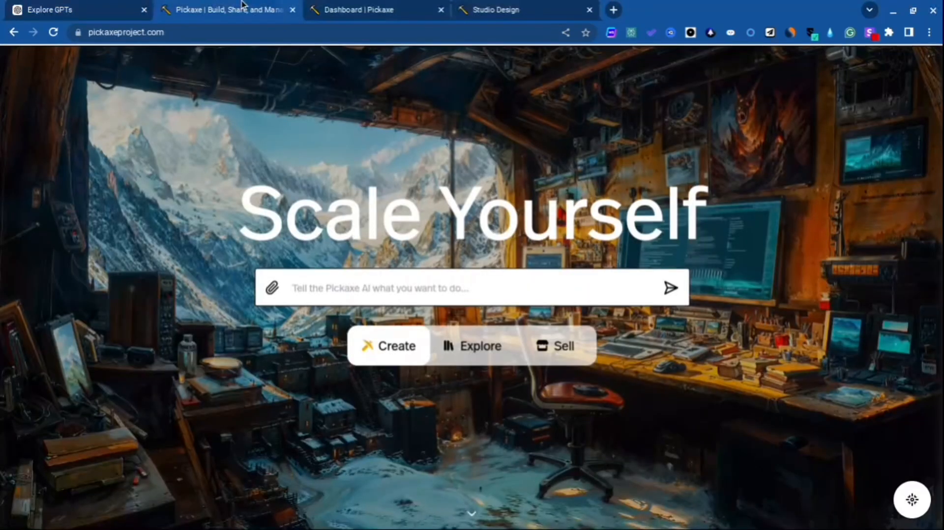
pyautogui.scroll(-7, 243, 5)
pyautogui.scroll(1, 482, 247)
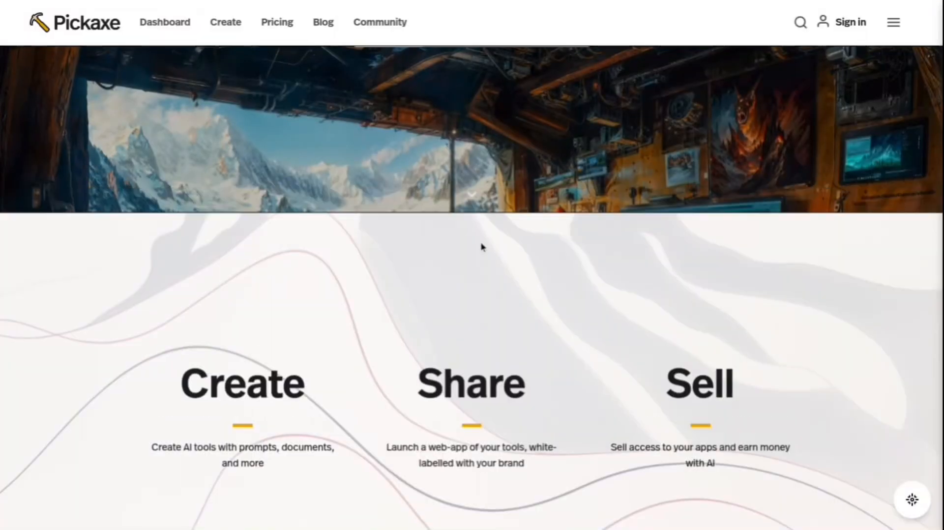
pyautogui.scroll(5, 482, 248)
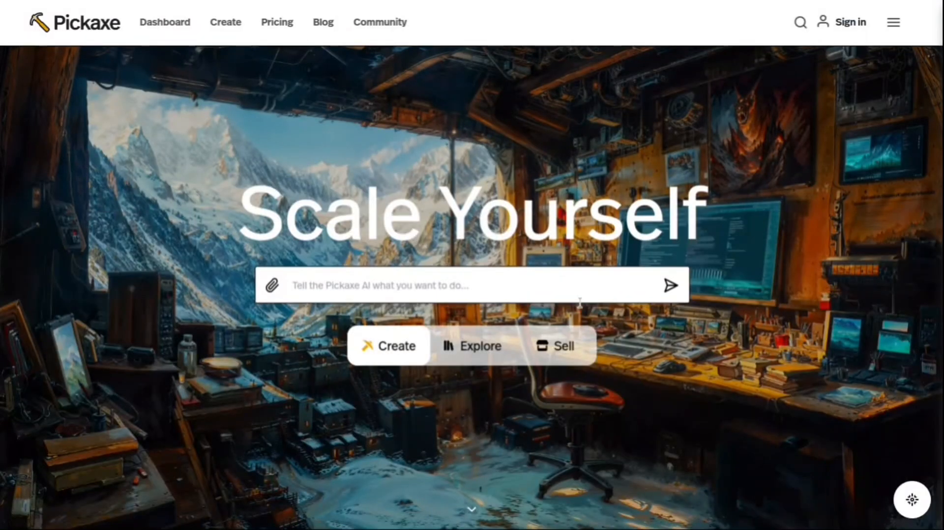
# Examine the Coaching example and its trial link in the home page's section on AI studios earning money.
pyautogui.scroll(-10, 579, 302)
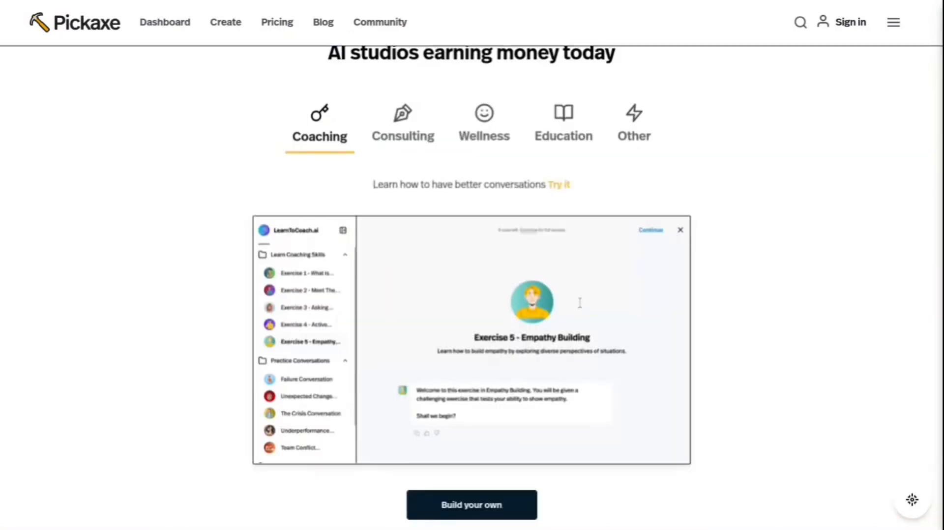
pyautogui.scroll(1, 580, 301)
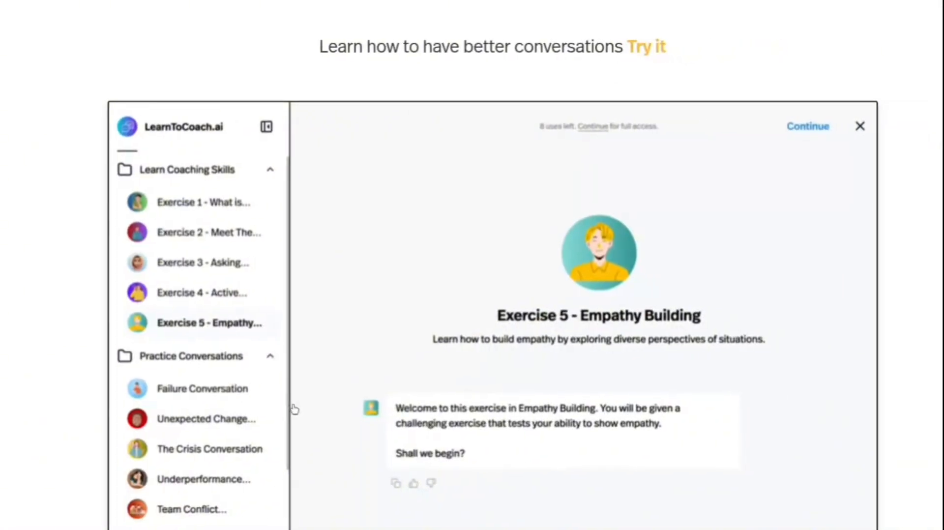
pyautogui.scroll(3, 294, 409)
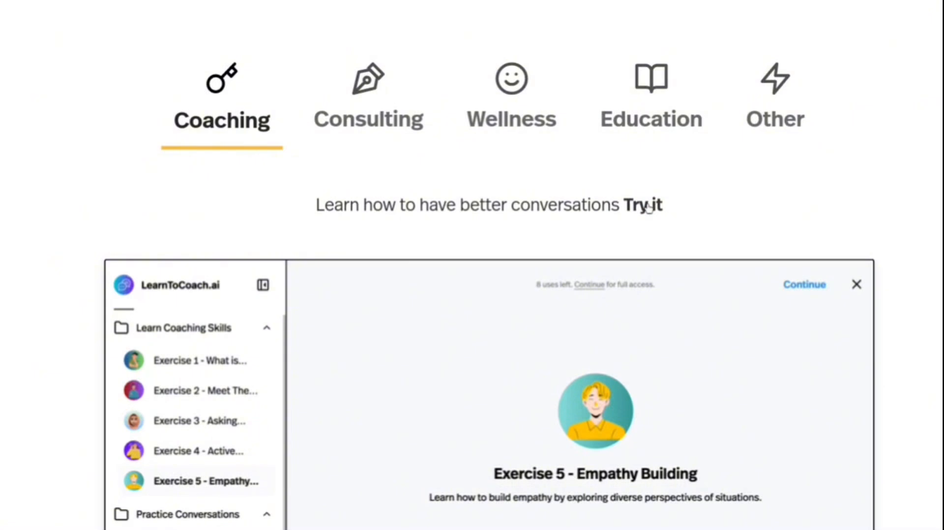
pyautogui.doubleClick(649, 206)
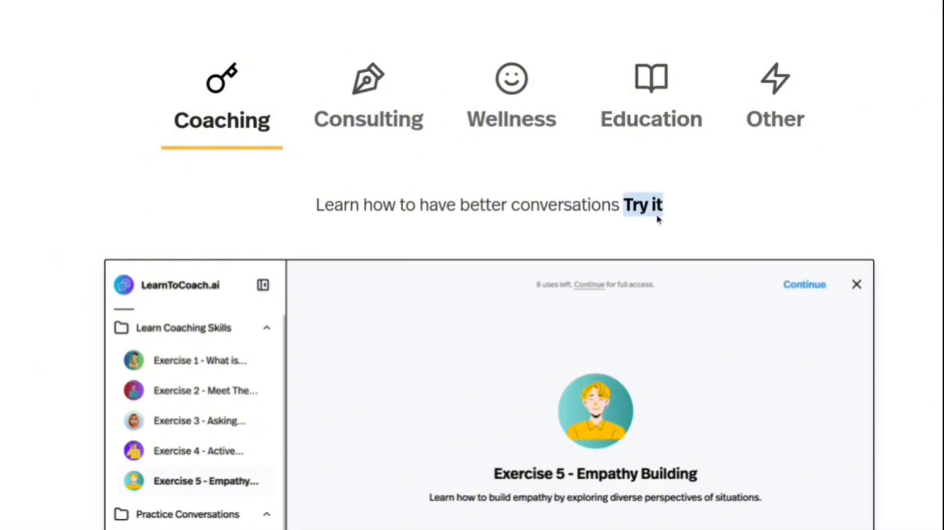
# Show the Consulting studio example and examine its list of marketing and sales assistants and its trial link.
pyautogui.click(379, 110)
pyautogui.scroll(-1, 378, 109)
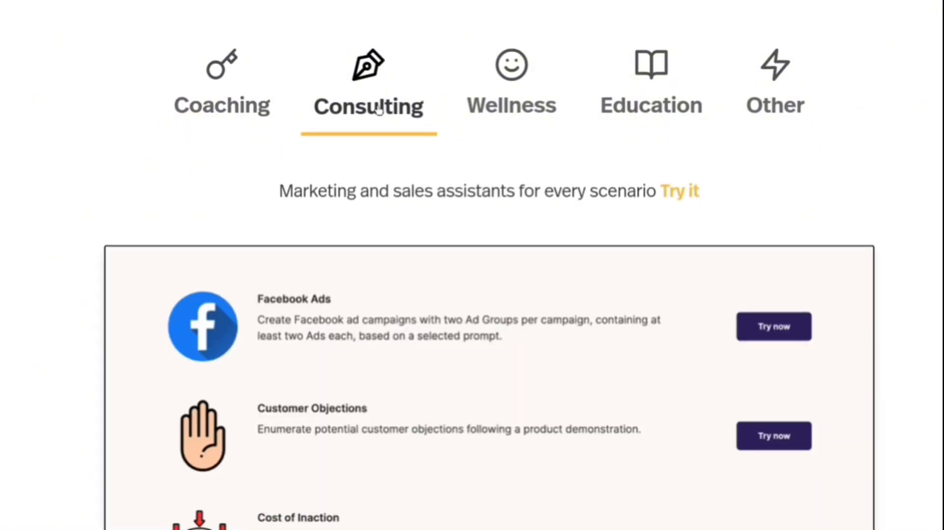
pyautogui.scroll(-1, 379, 109)
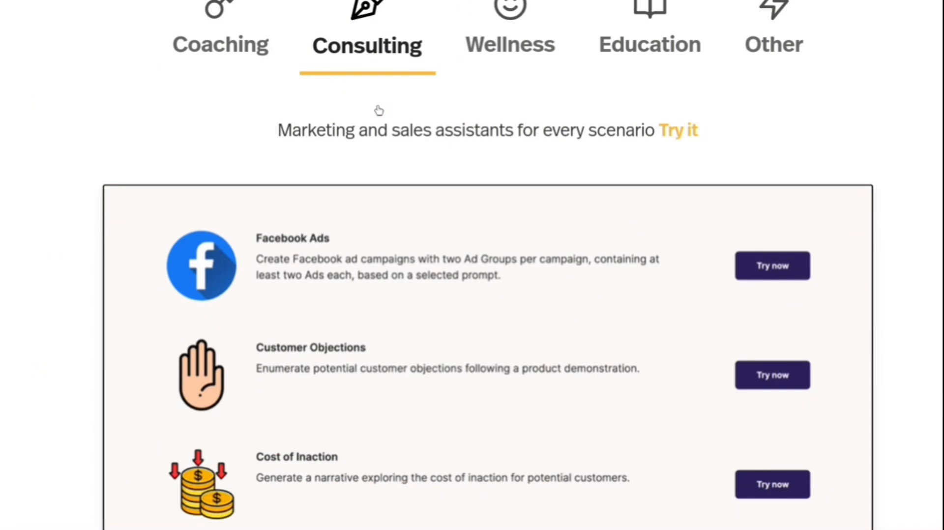
pyautogui.scroll(-2, 379, 110)
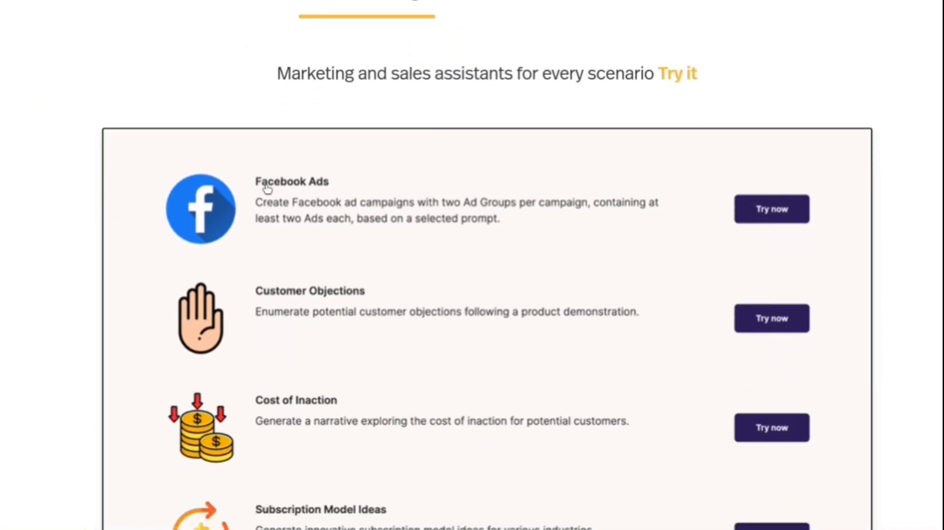
pyautogui.scroll(-2, 380, 317)
pyautogui.scroll(-3, 381, 317)
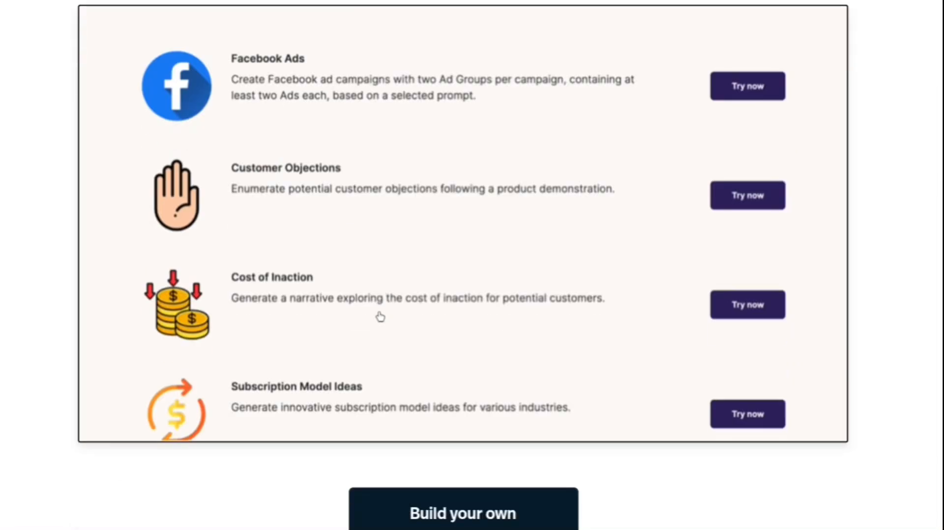
pyautogui.scroll(-1, 381, 317)
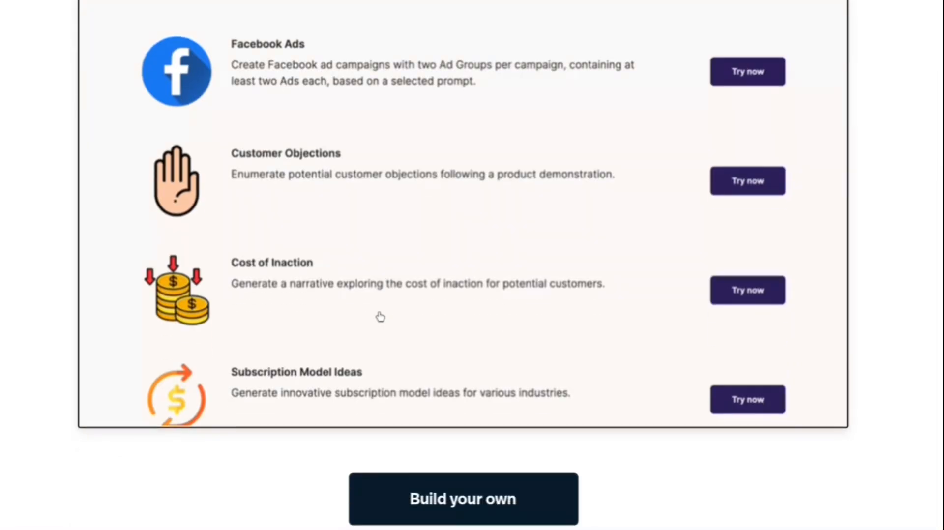
pyautogui.scroll(-1, 380, 317)
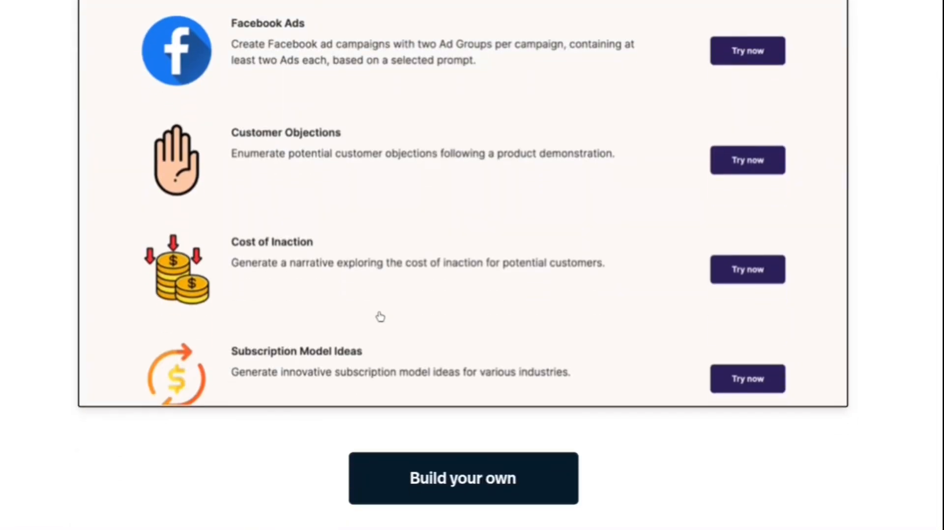
pyautogui.scroll(1, 380, 317)
pyautogui.scroll(9, 381, 318)
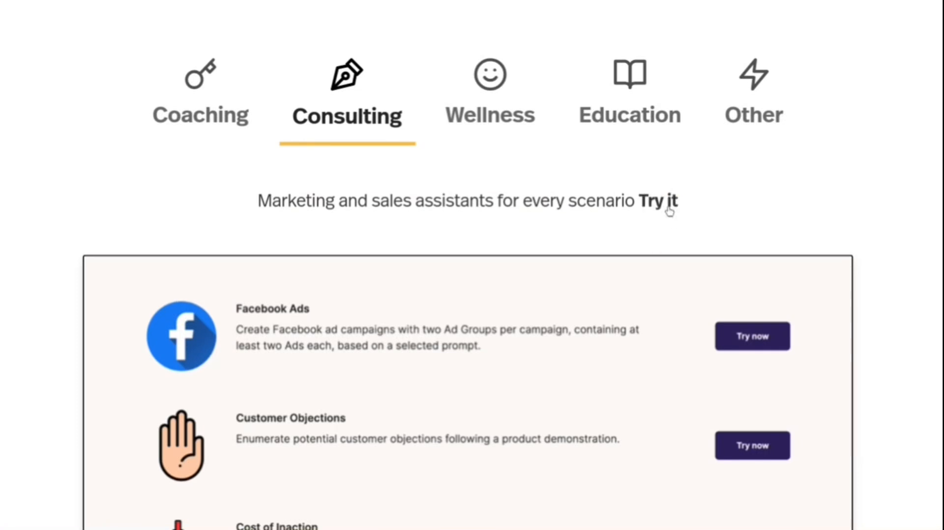
pyautogui.doubleClick(668, 207)
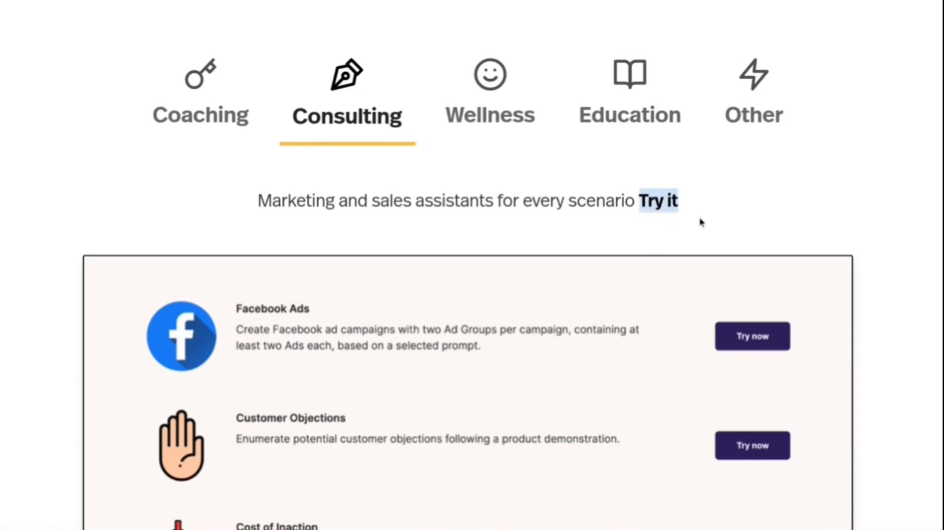
# Show the Wellness studio example and look over its affirmations page.
pyautogui.click(468, 79)
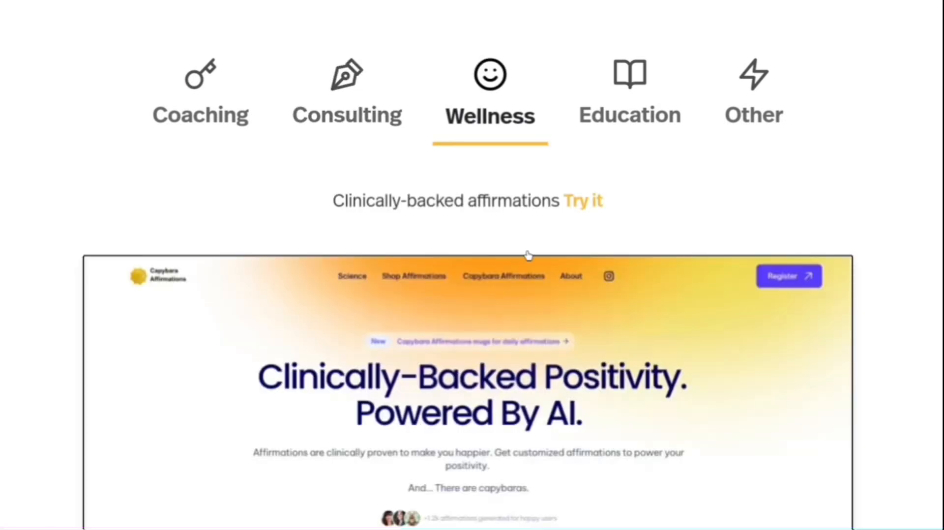
pyautogui.scroll(-2, 529, 256)
pyautogui.scroll(-3, 528, 256)
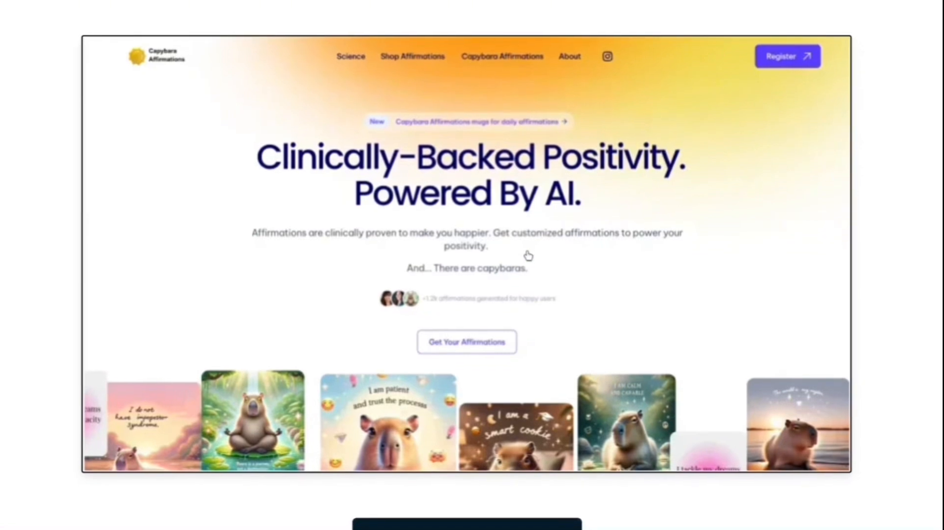
pyautogui.scroll(-1, 527, 255)
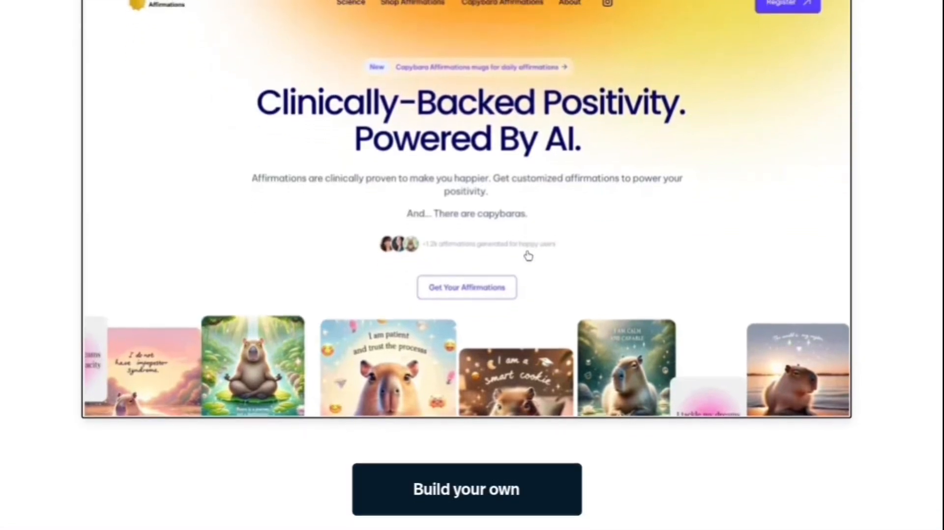
pyautogui.scroll(6, 526, 255)
# Show the Education studio example and look over its AP U.S. History page.
pyautogui.click(646, 144)
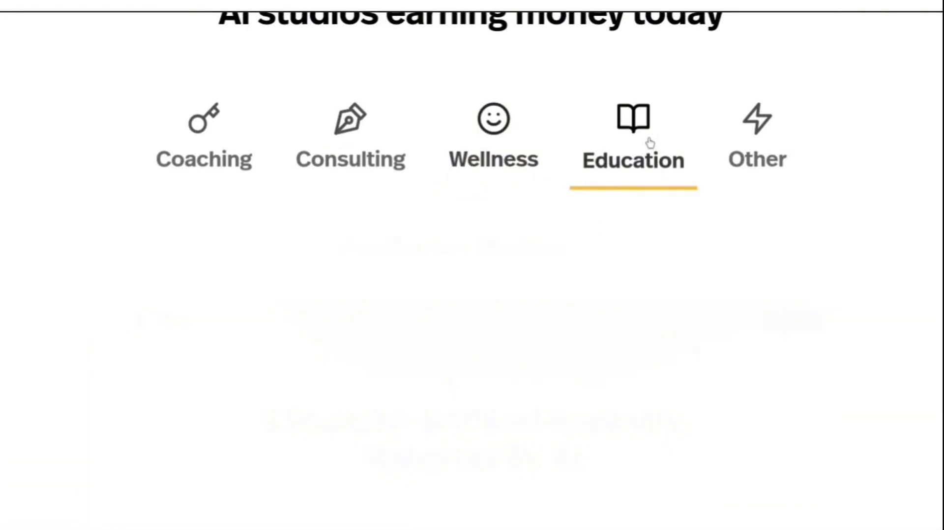
pyautogui.scroll(-2, 650, 143)
pyautogui.scroll(-2, 650, 142)
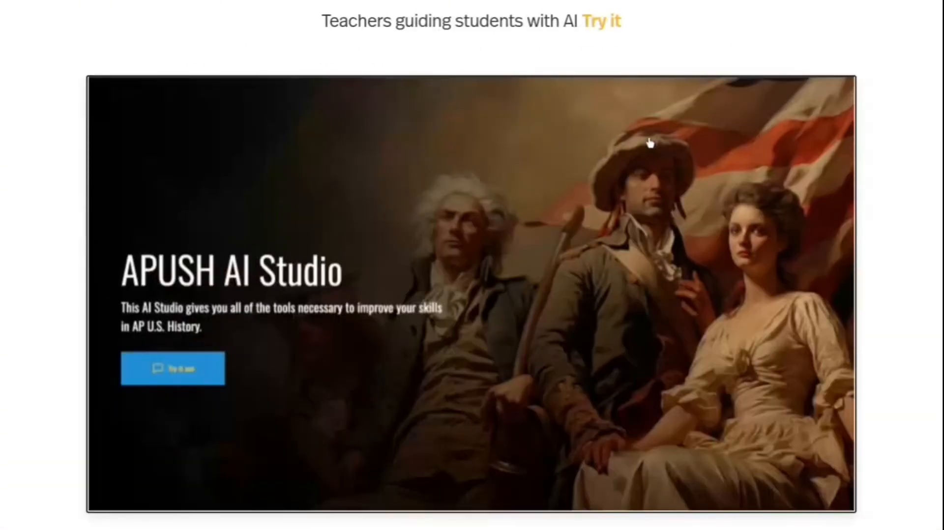
pyautogui.scroll(3, 650, 143)
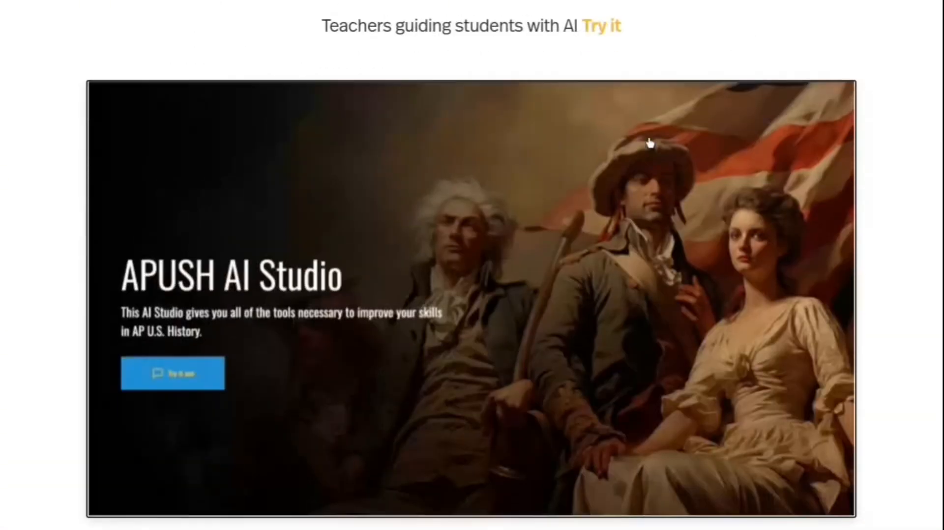
pyautogui.scroll(-3, 649, 143)
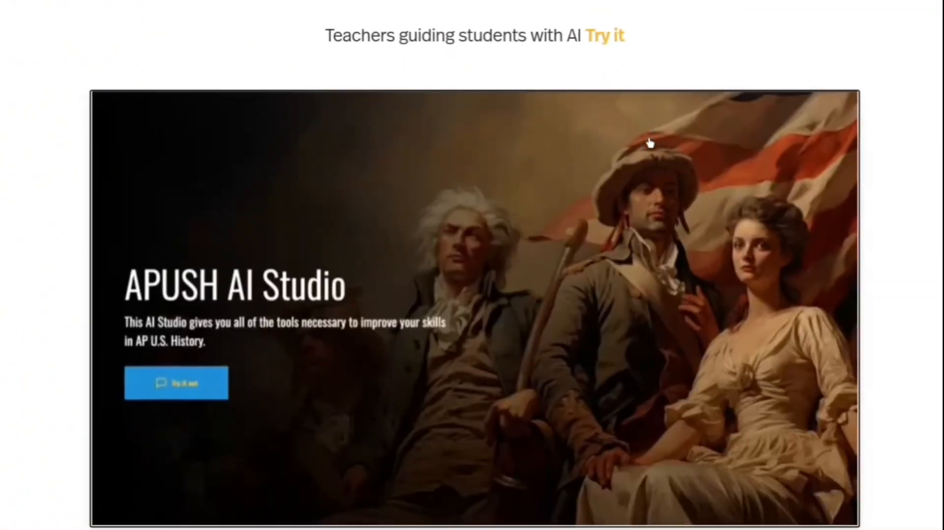
pyautogui.scroll(-2, 650, 143)
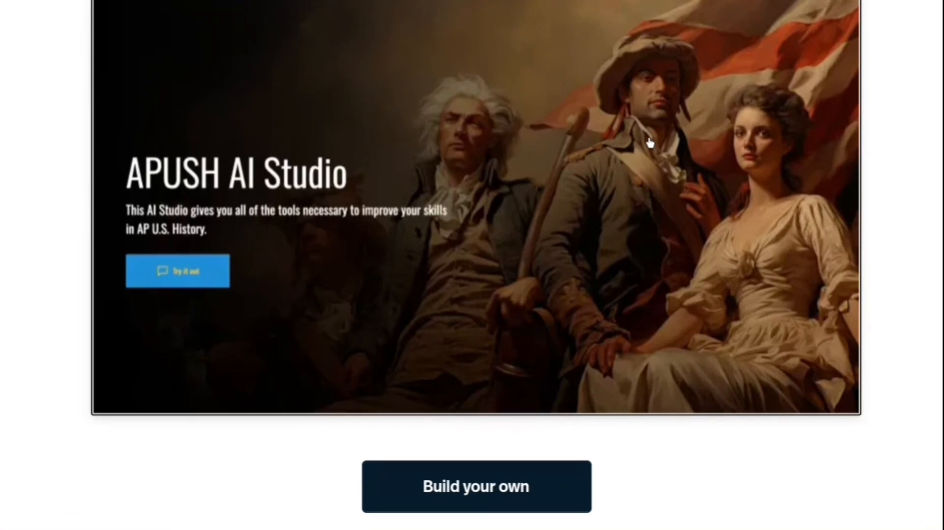
# Show the studio example in the Other category and look over its astrology chatbot.
pyautogui.scroll(5, 651, 142)
pyautogui.click(758, 51)
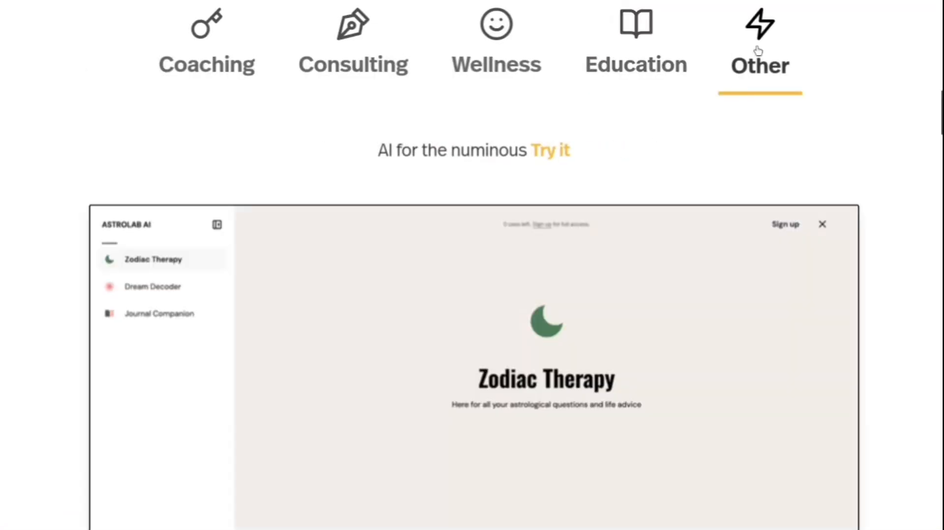
pyautogui.scroll(-3, 685, 161)
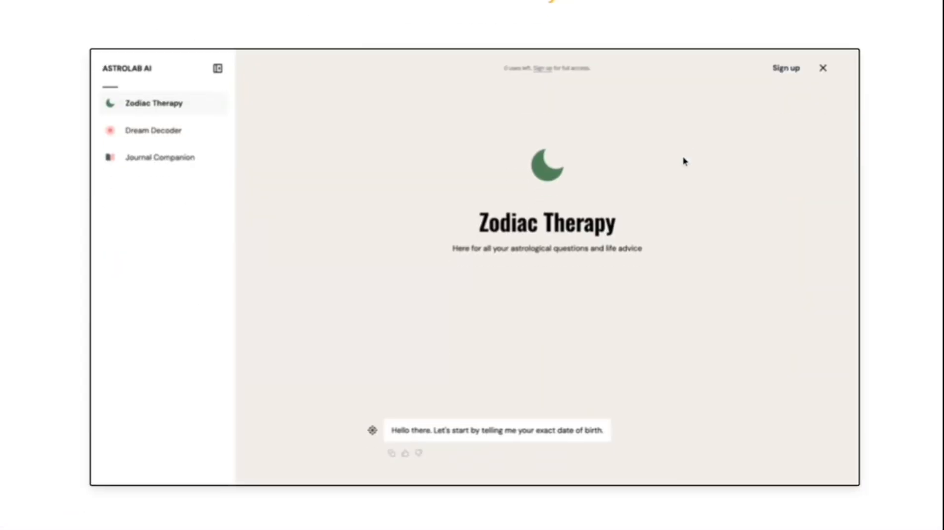
pyautogui.scroll(-1, 683, 160)
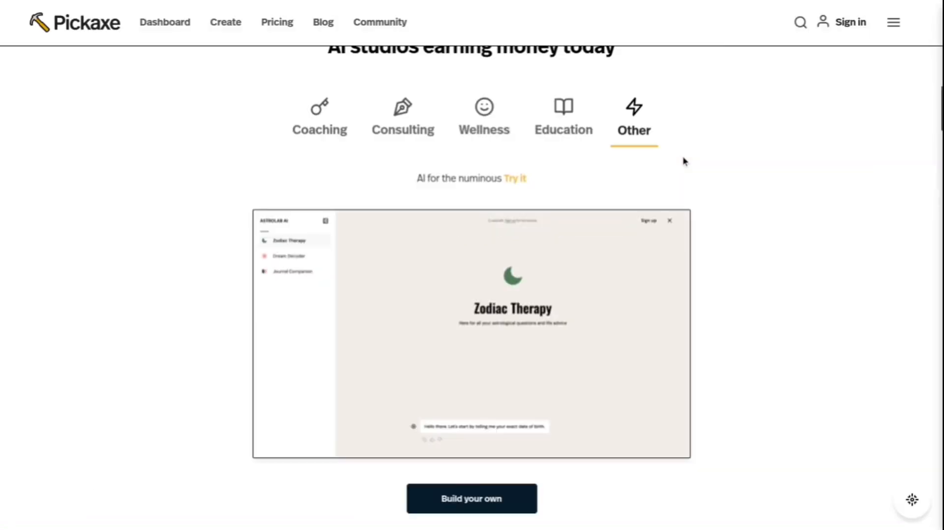
pyautogui.scroll(-8, 683, 161)
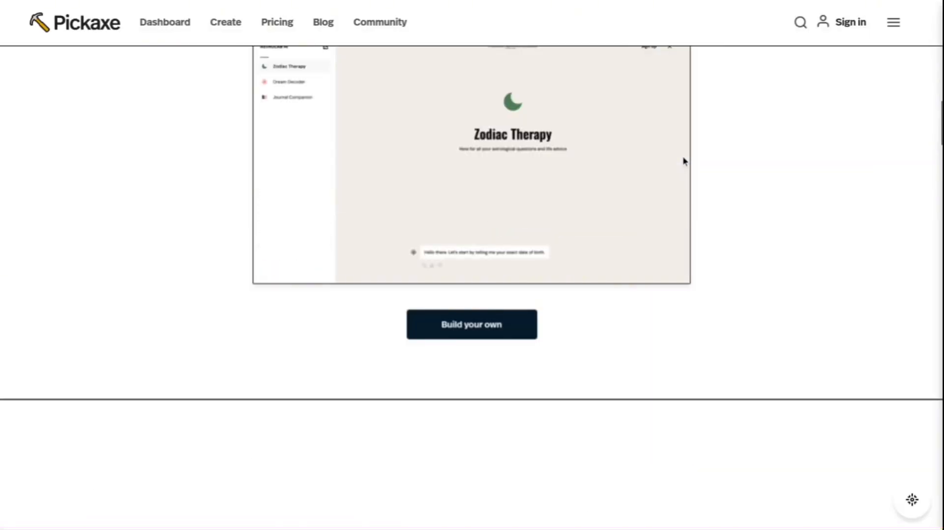
# Read through the home page's Build, Customize, Monetize and Monitor feature sections.
pyautogui.scroll(-5, 682, 157)
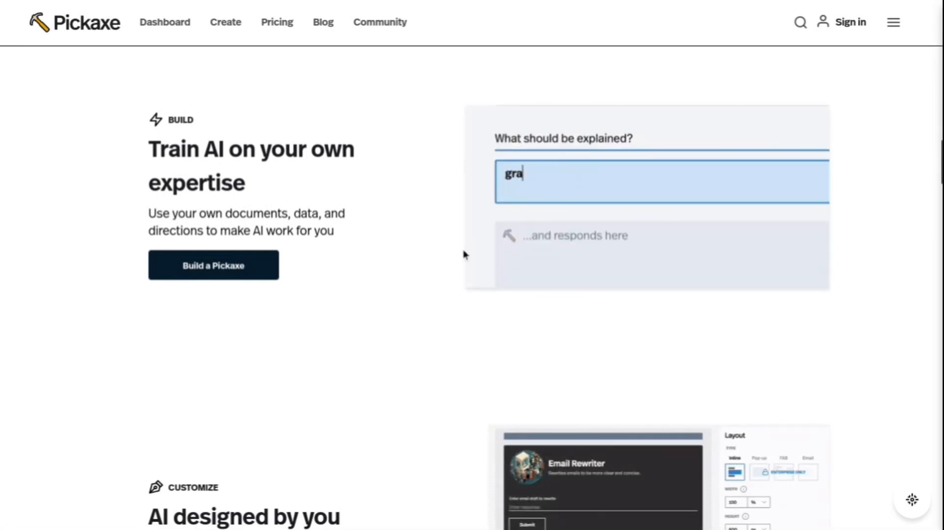
pyautogui.scroll(-6, 424, 268)
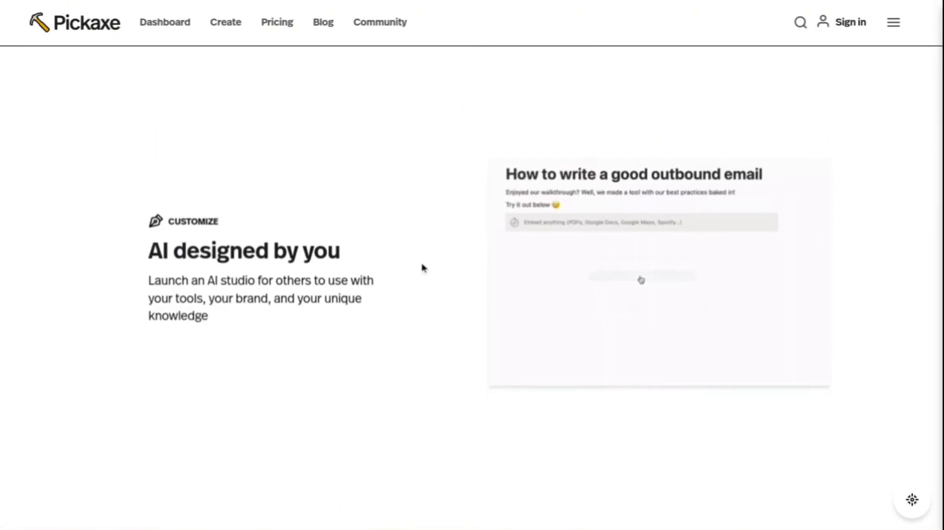
pyautogui.scroll(-2, 424, 268)
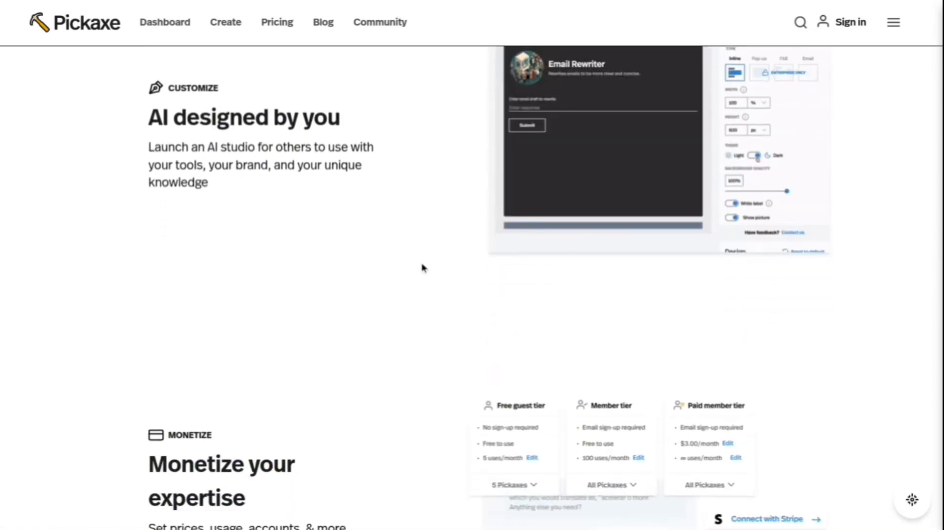
pyautogui.scroll(-4, 424, 268)
pyautogui.scroll(-2, 424, 268)
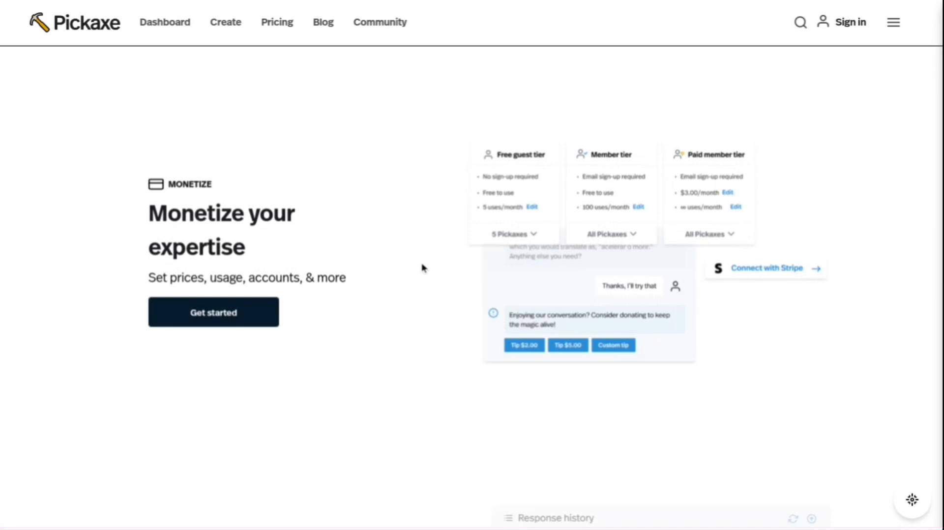
pyautogui.scroll(-1, 423, 268)
pyautogui.scroll(-5, 423, 268)
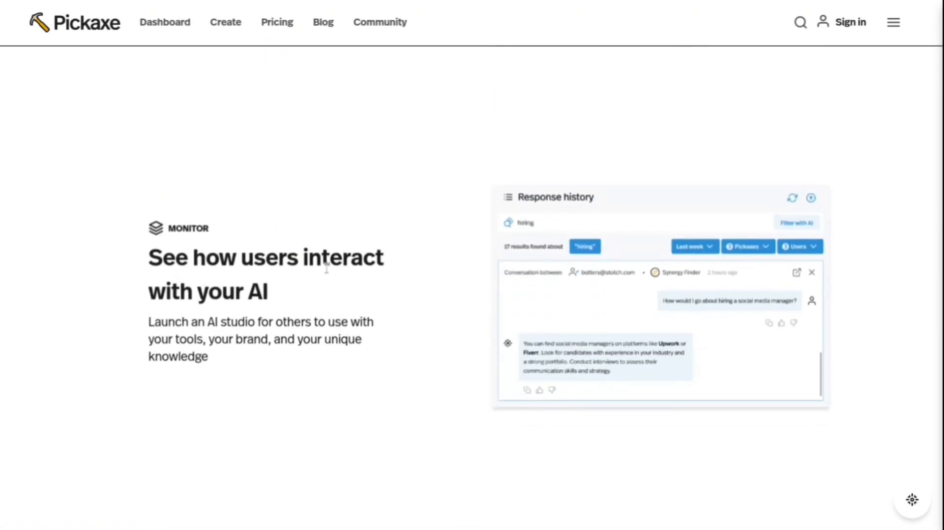
# Look over the home page's section on embedding AI, including the Startup Coach example, and switch to the Pickaxe dashboard.
pyautogui.scroll(-6, 639, 307)
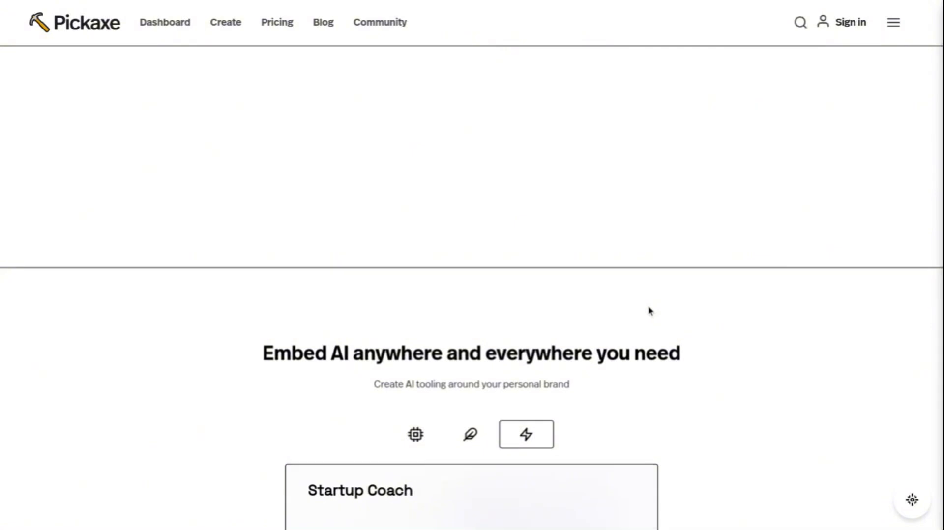
pyautogui.scroll(-4, 648, 310)
pyautogui.scroll(-2, 648, 311)
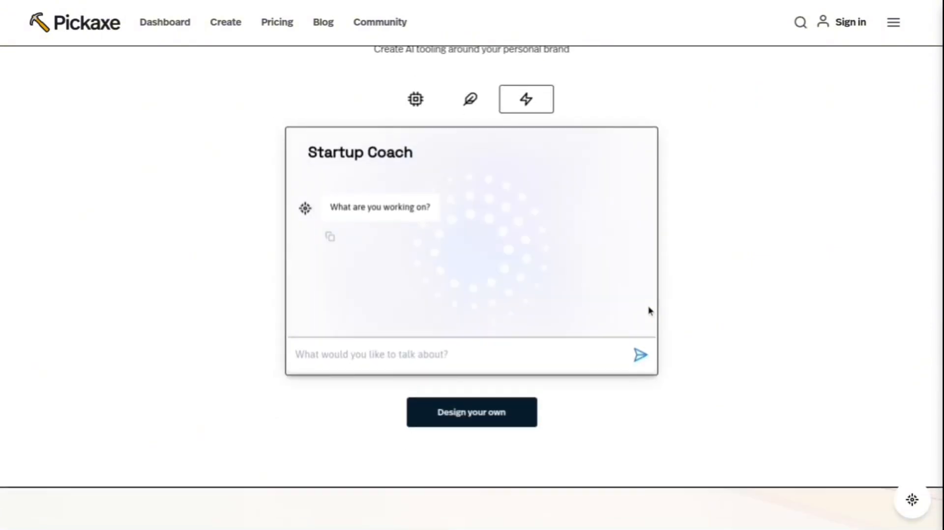
pyautogui.moveTo(460, 4)
pyautogui.click(596, 8)
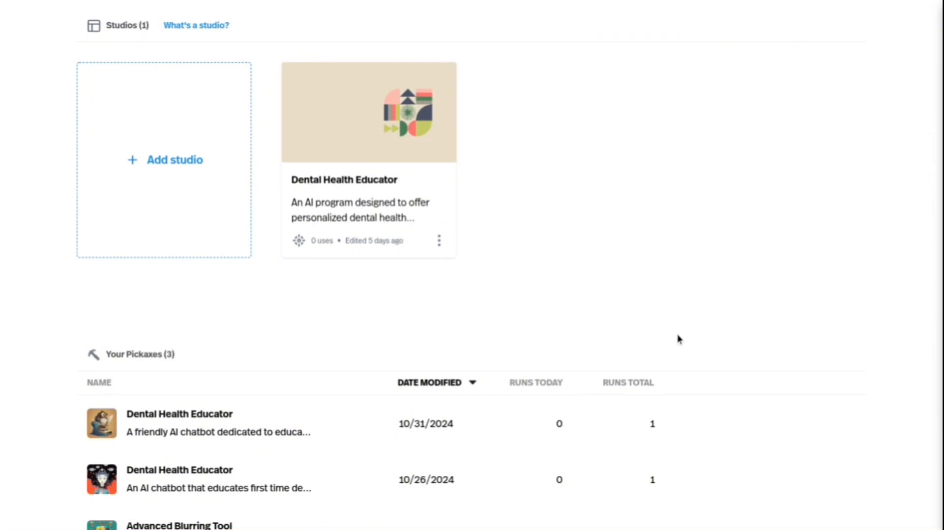
# Switch to the LearnToCoach.ai studio, try it out, and look over its lists of exercises and practice conversations.
pyautogui.moveTo(771, 5)
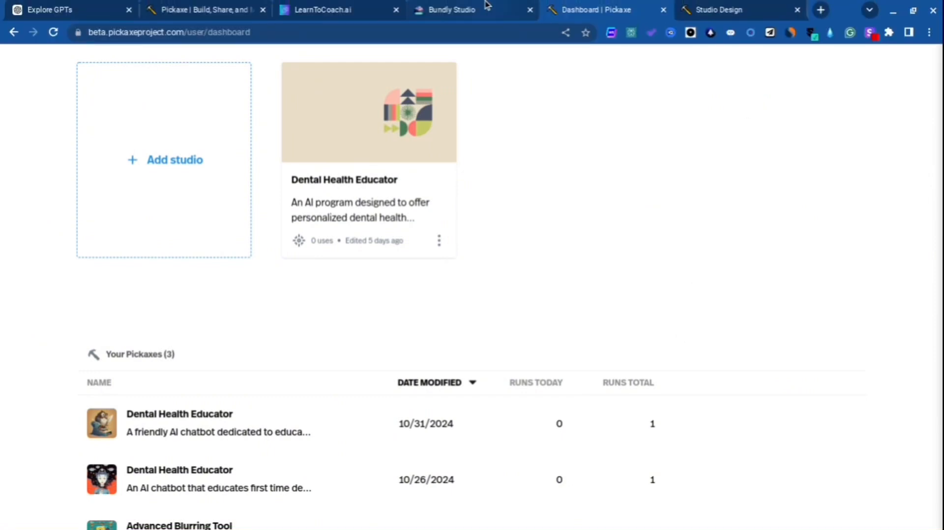
pyautogui.click(325, 8)
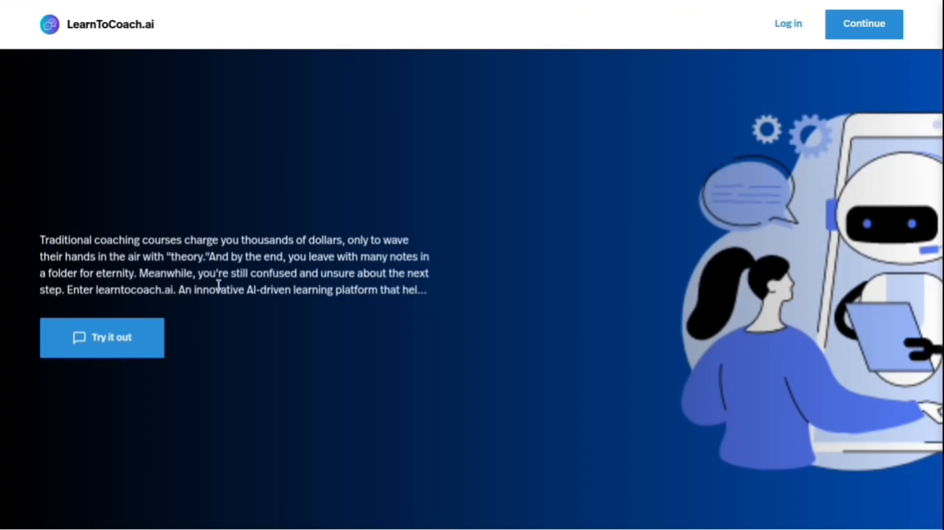
pyautogui.click(127, 331)
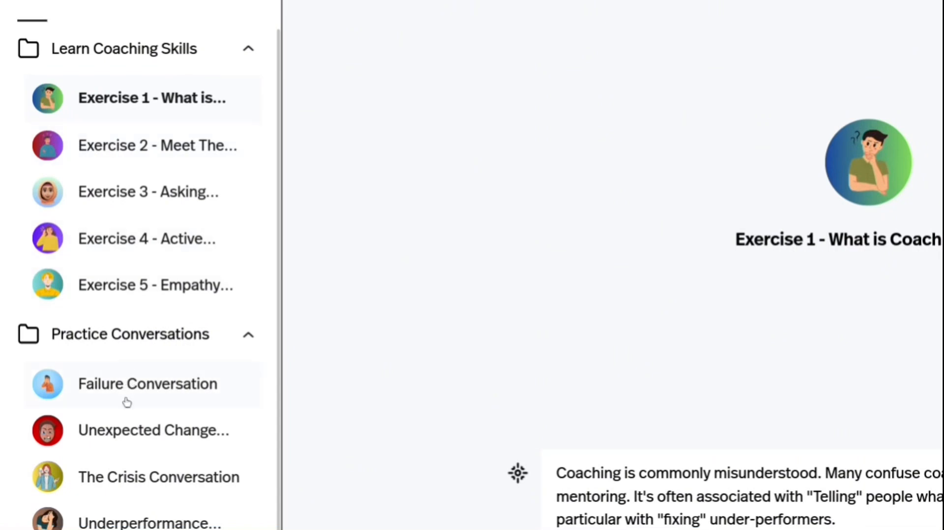
pyautogui.scroll(-1, 127, 399)
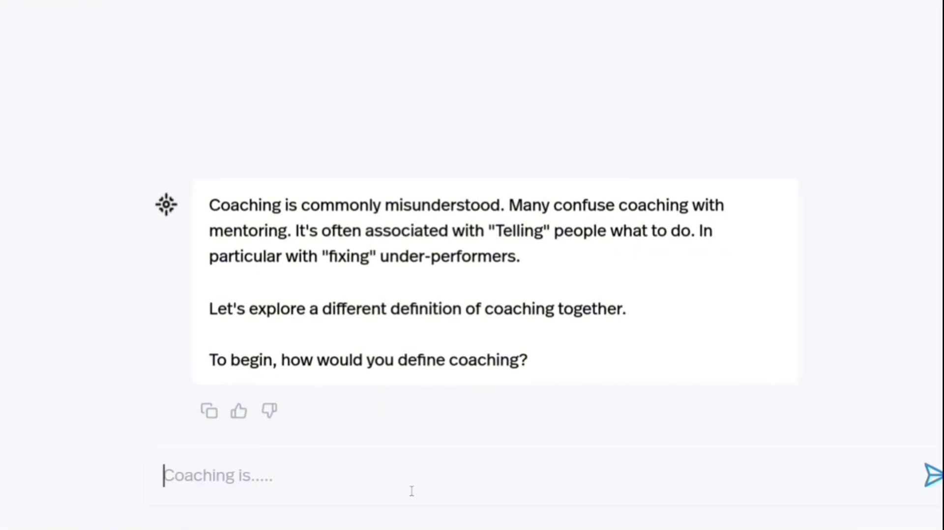
pyautogui.write('tell')
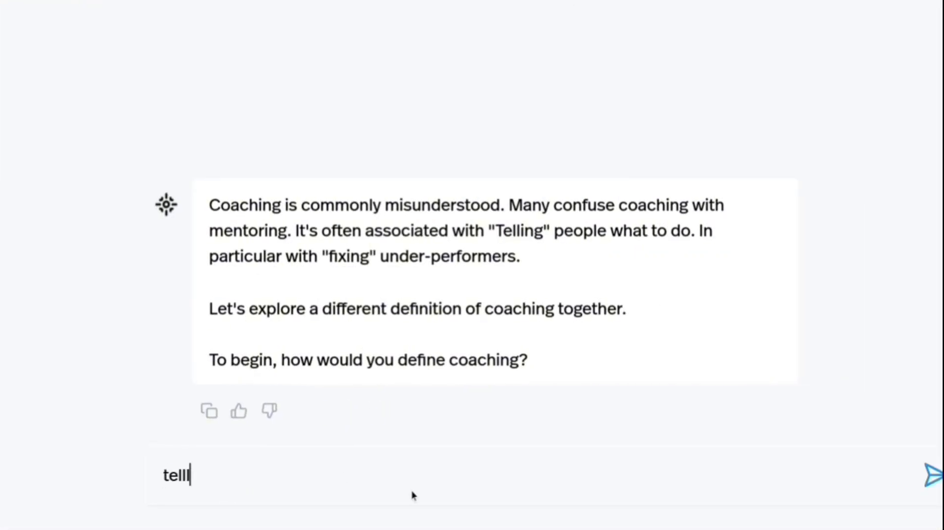
pyautogui.write(' me abou')
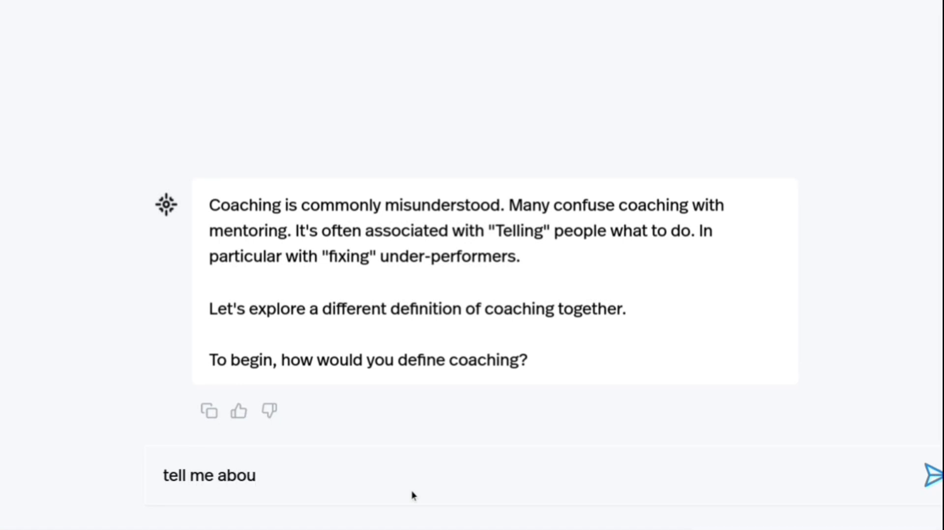
pyautogui.hotkey('ctrl', 'a')
pyautogui.press('BackSpace')
# Ask the Exercise 1 coaching chatbot "How can I become a productivity coach?" and read its reply.
pyautogui.write('How ')
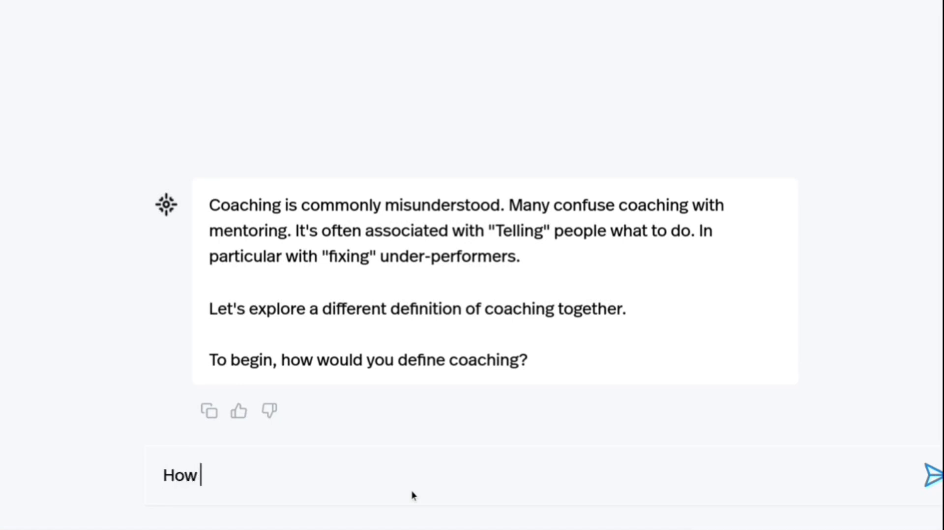
pyautogui.write('can I become ')
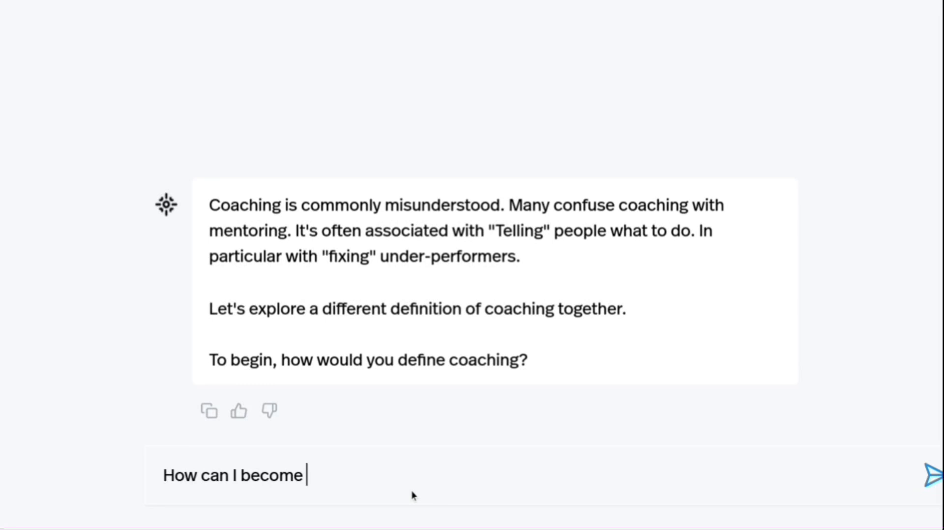
pyautogui.write('a productivit')
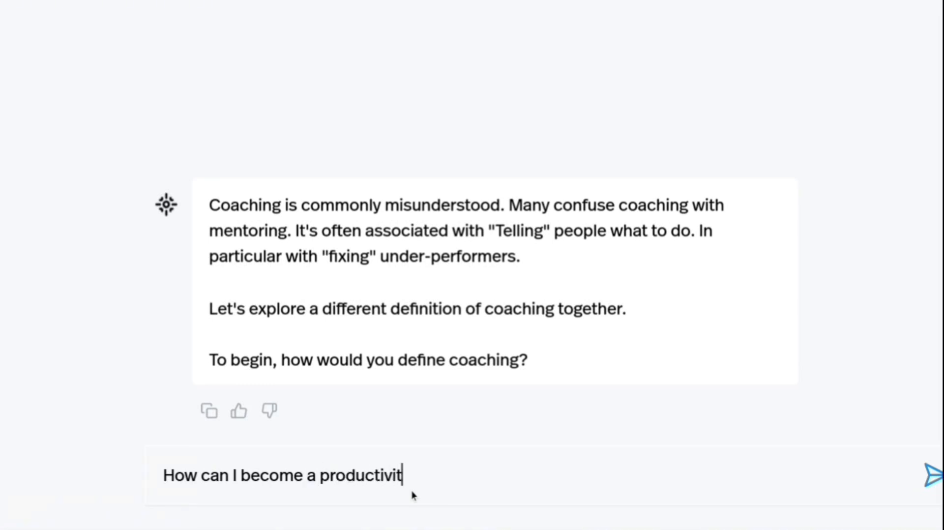
pyautogui.write('y coach?')
pyautogui.press('Return')
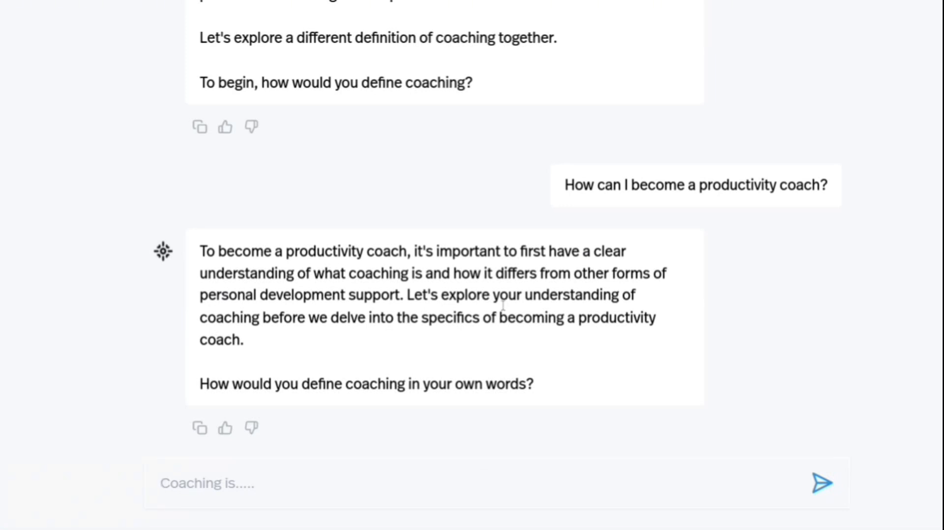
pyautogui.tripleClick(344, 382)
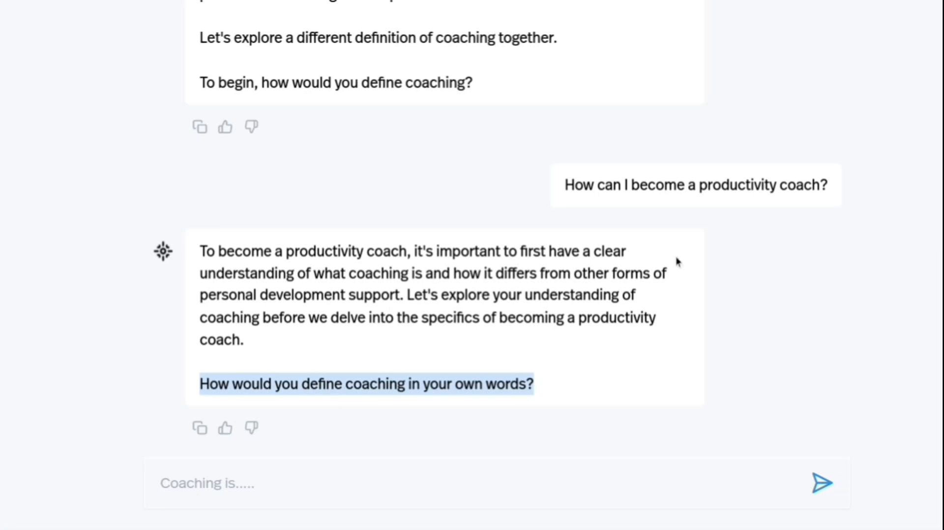
pyautogui.click(399, 376)
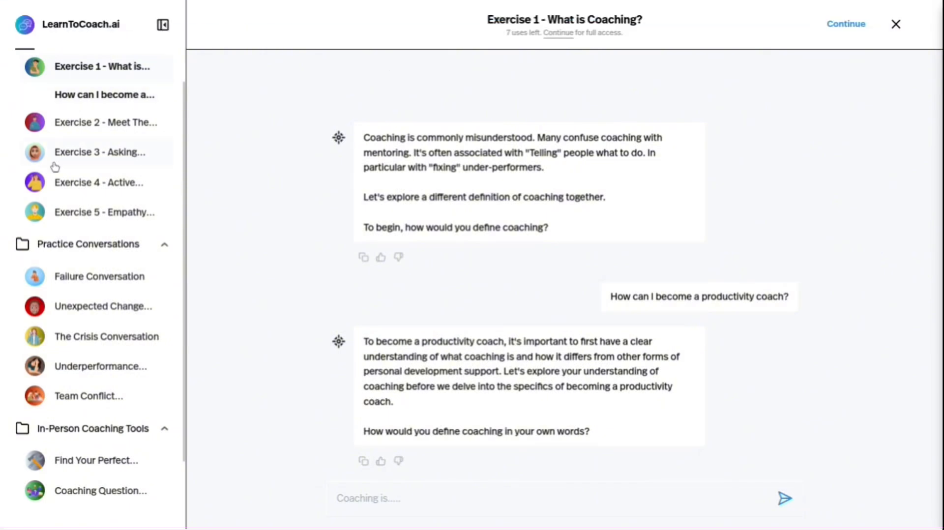
# View Exercise 2 on the BadCoach and Exercise 3 on asking questions, and look over the studio's remaining tools.
pyautogui.click(82, 122)
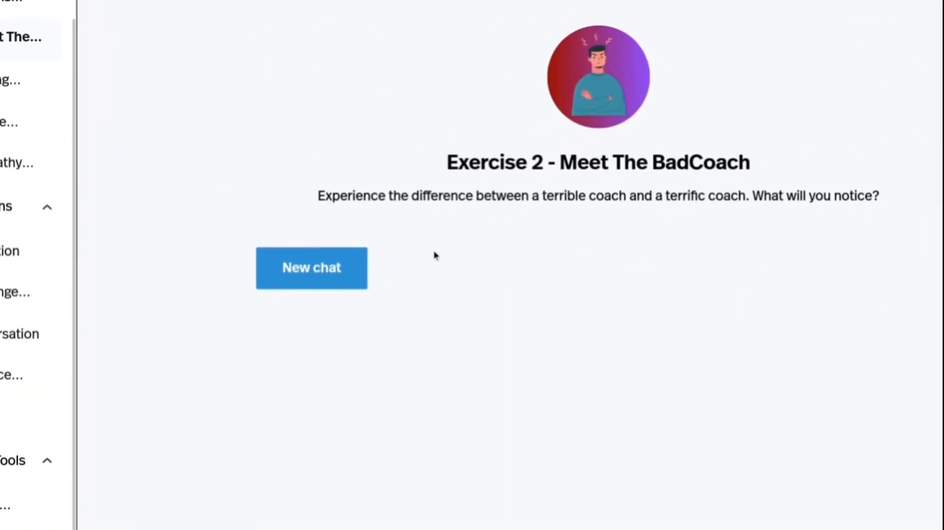
pyautogui.click(101, 129)
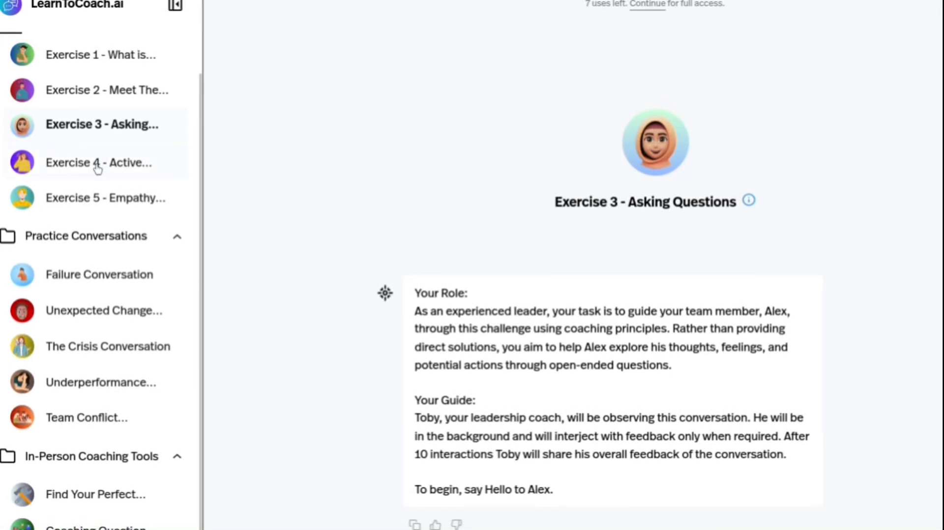
pyautogui.scroll(-1, 99, 168)
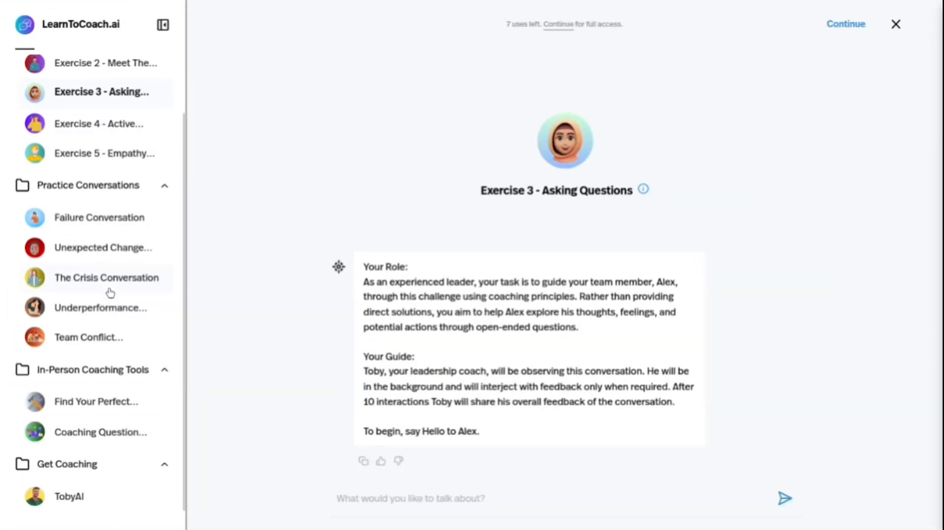
# Switch to Bundly Studio, try it out, and open its locked Google Ad campaign tool.
pyautogui.click(517, 6)
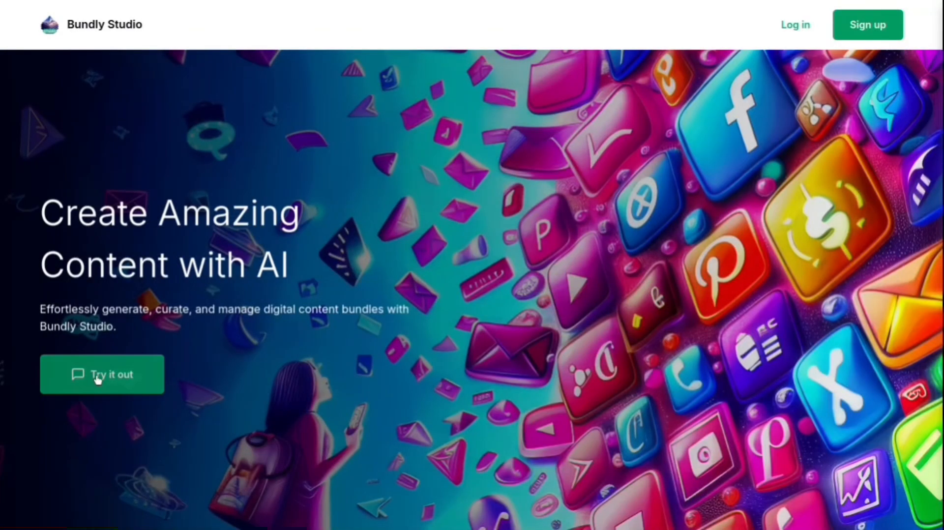
pyautogui.click(98, 379)
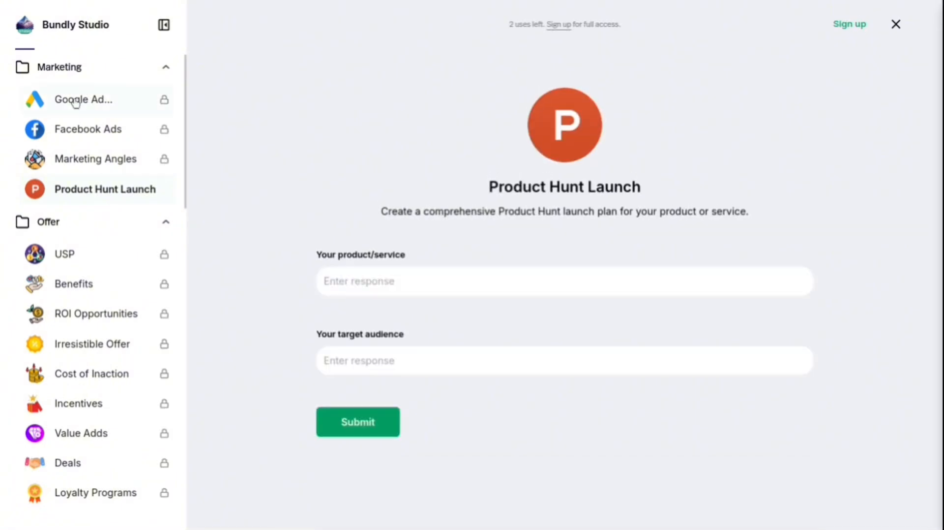
pyautogui.click(74, 102)
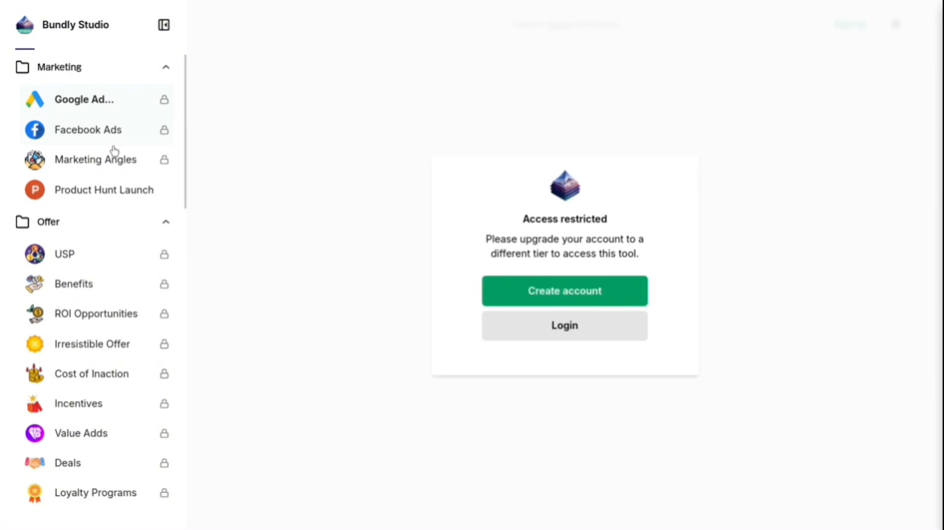
# Return to Bundly Studio's home page and look through its featured tools and tool categories.
pyautogui.click(94, 28)
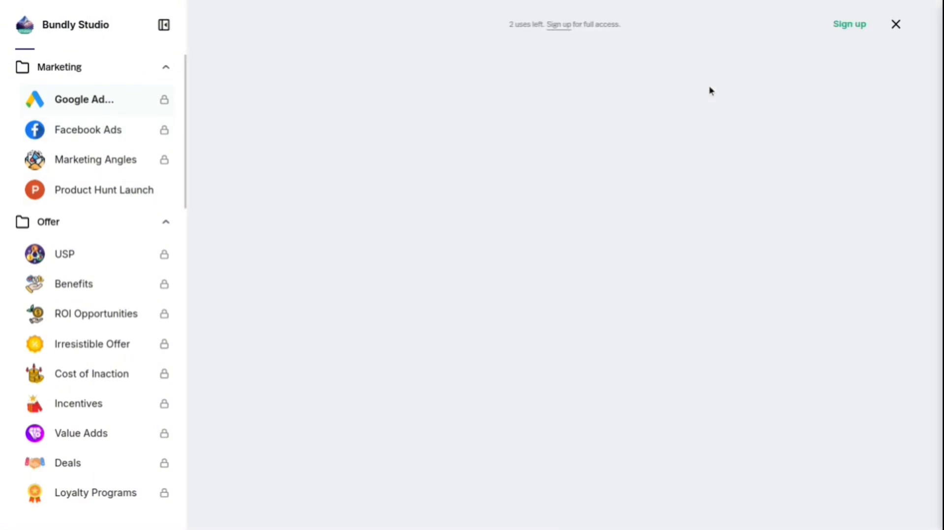
pyautogui.scroll(-8, 764, 186)
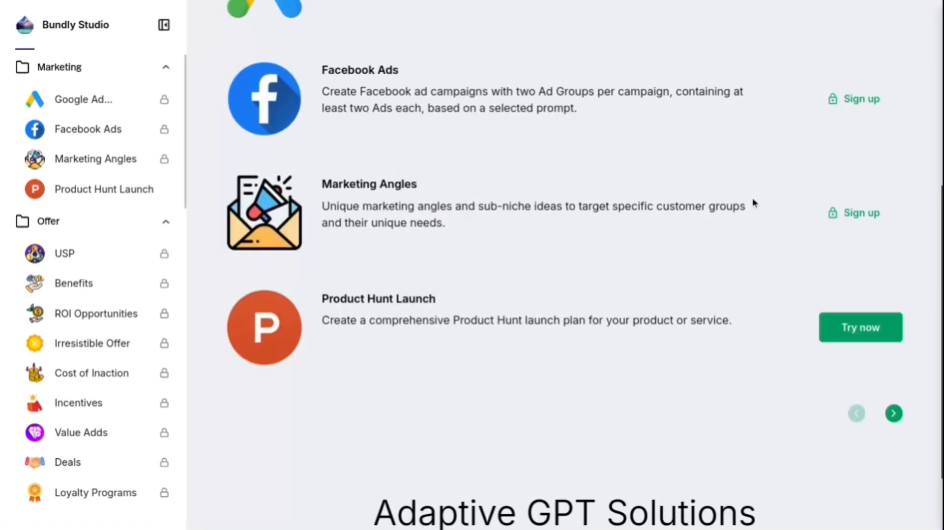
pyautogui.scroll(-8, 48, 377)
pyautogui.scroll(-10, 47, 377)
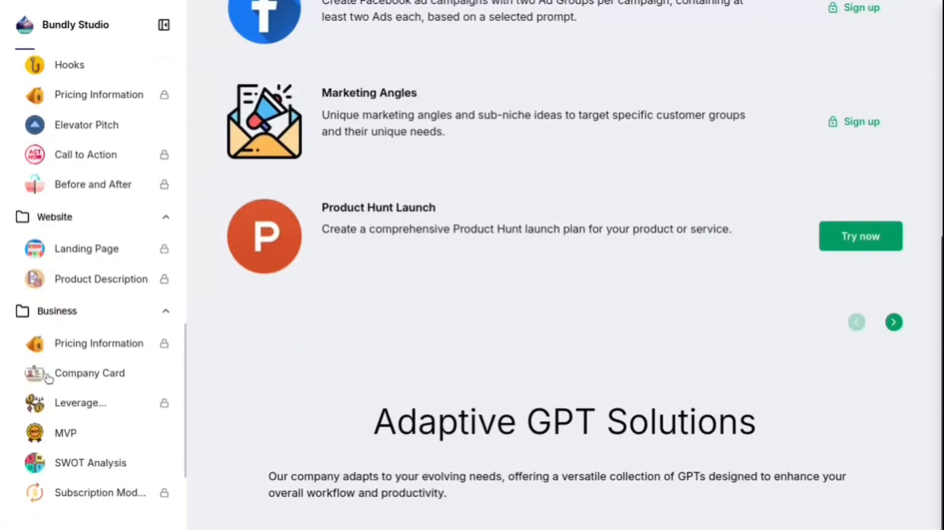
# Open the account sign-up forms of LearnToCoach.ai and Bundly Studio to compare them.
pyautogui.click(342, 5)
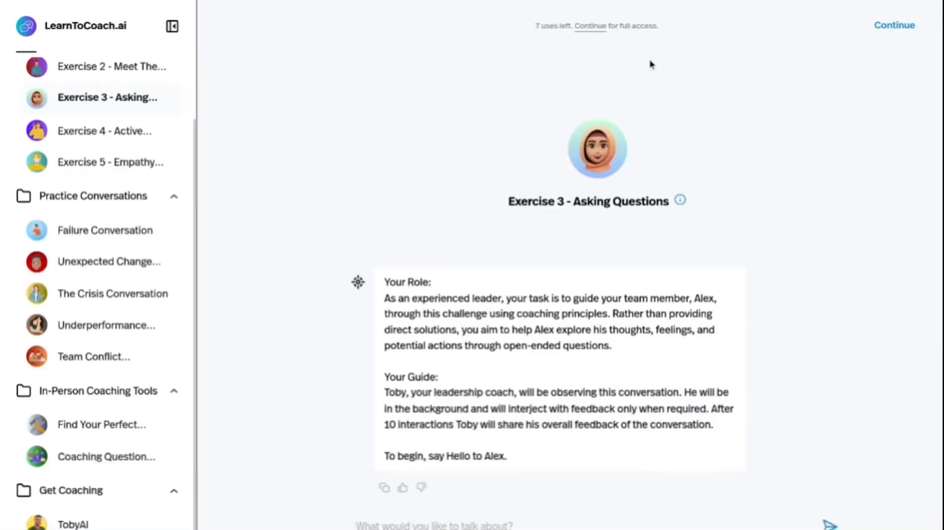
pyautogui.click(562, 29)
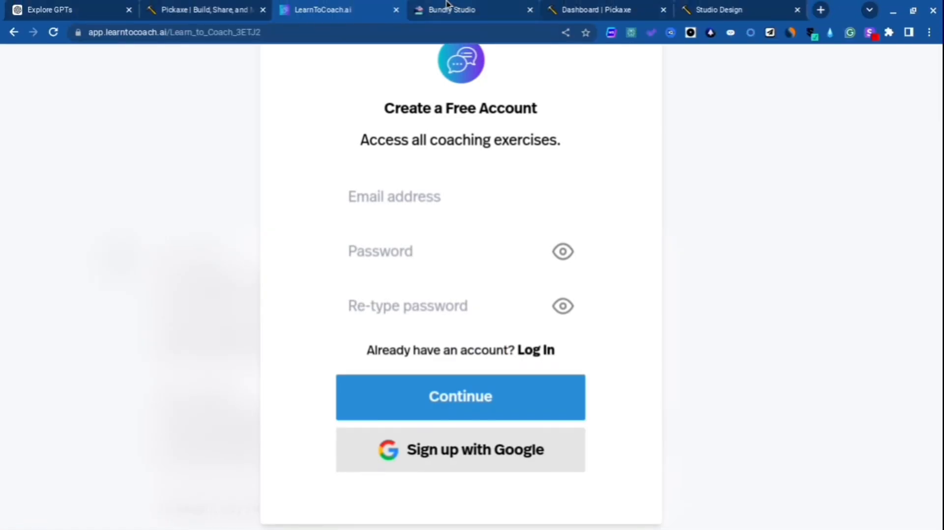
pyautogui.click(446, 2)
pyautogui.scroll(8, 504, 216)
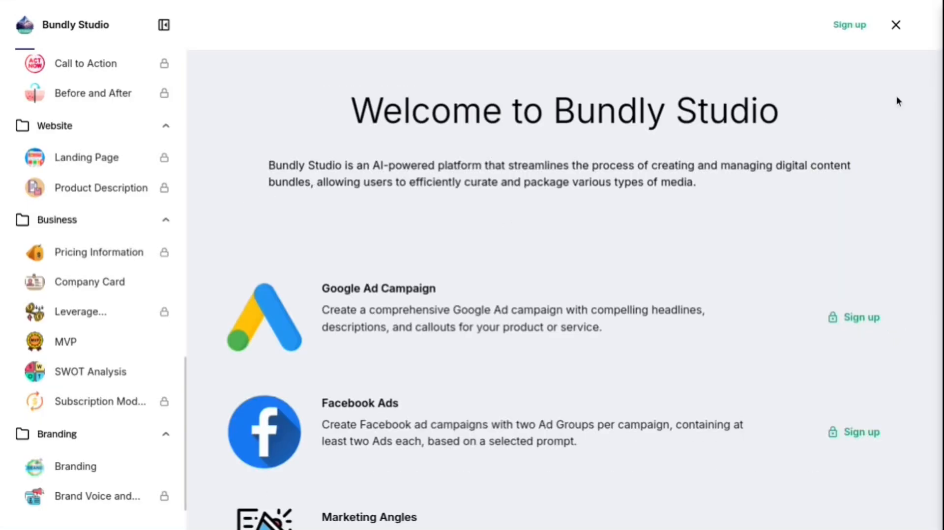
pyautogui.click(854, 34)
pyautogui.scroll(-4, 576, 219)
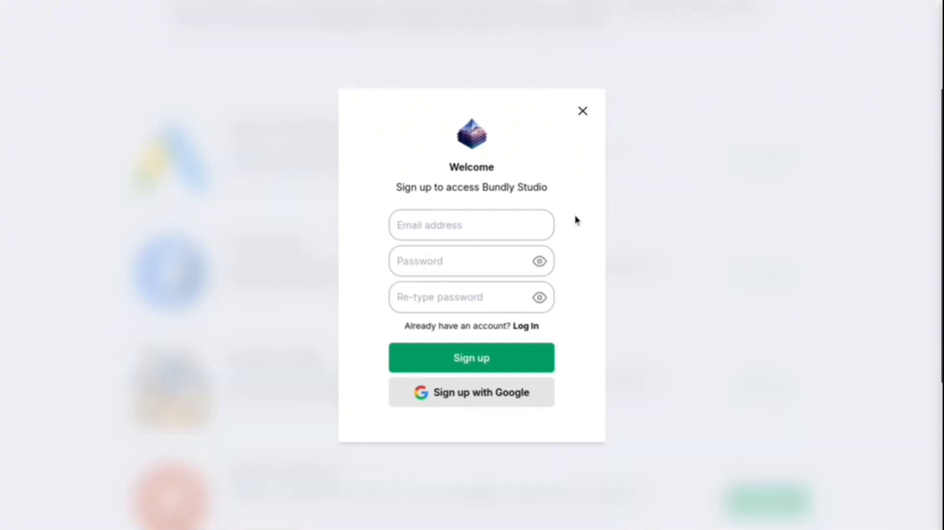
# Switch to the Studio Design page of the Dental Health Educator studio and look over its pages and settings sections.
pyautogui.click(632, 9)
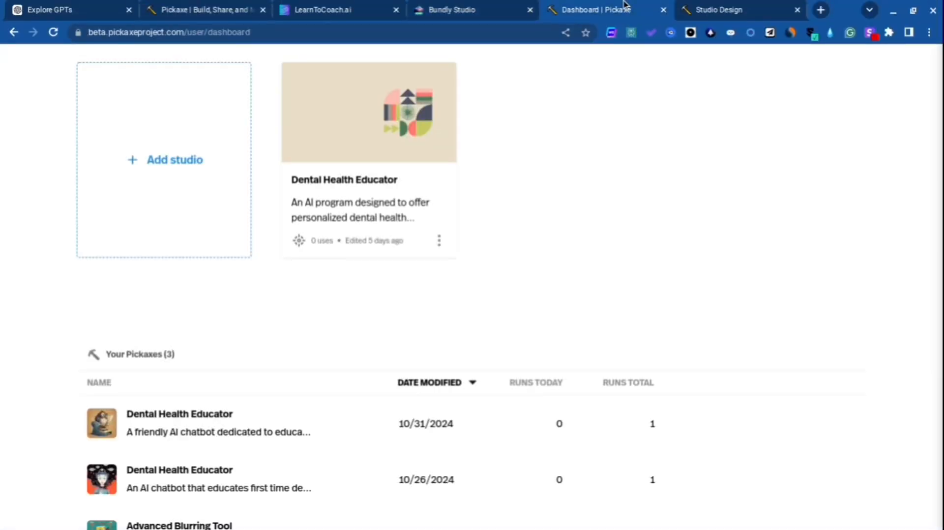
pyautogui.click(752, 6)
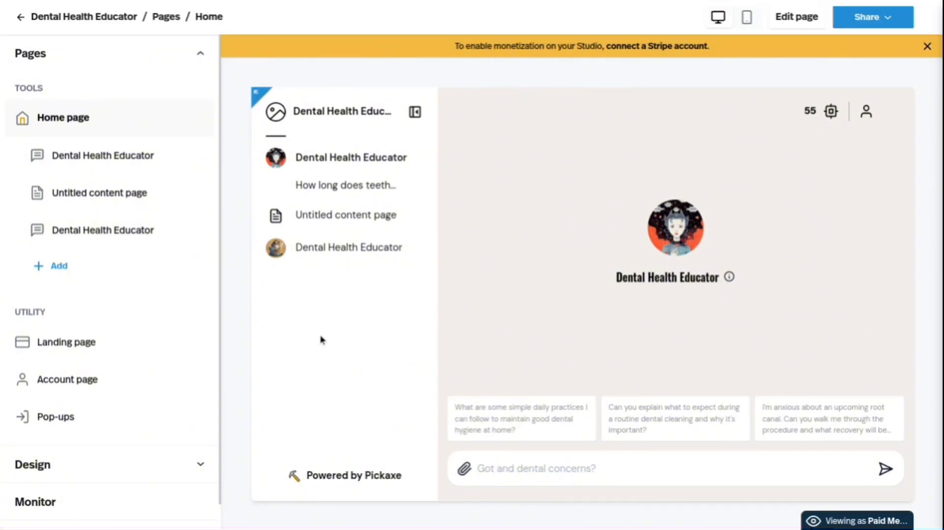
pyautogui.scroll(-1, 210, 341)
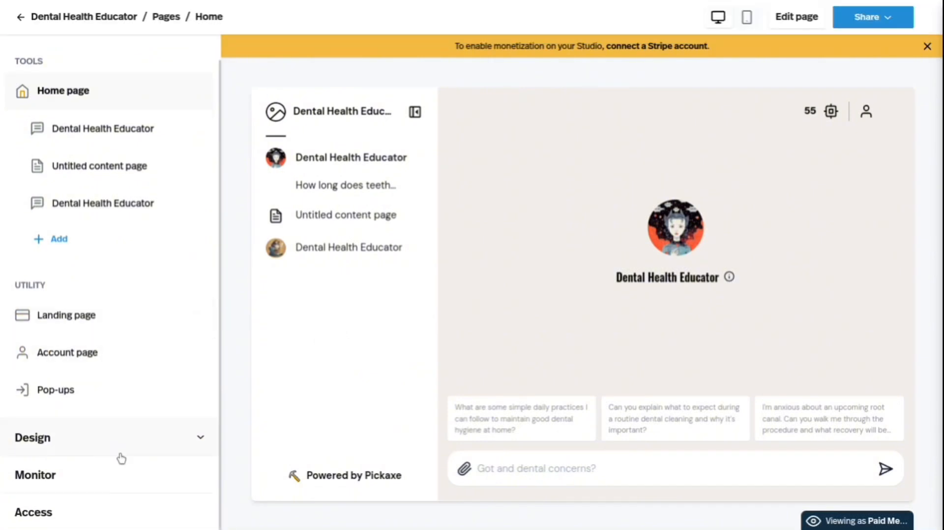
# Open the studio's Access settings, look over the studio and payment types, and try to change the payment type to Subscription.
pyautogui.click(100, 515)
pyautogui.scroll(-4, 535, 312)
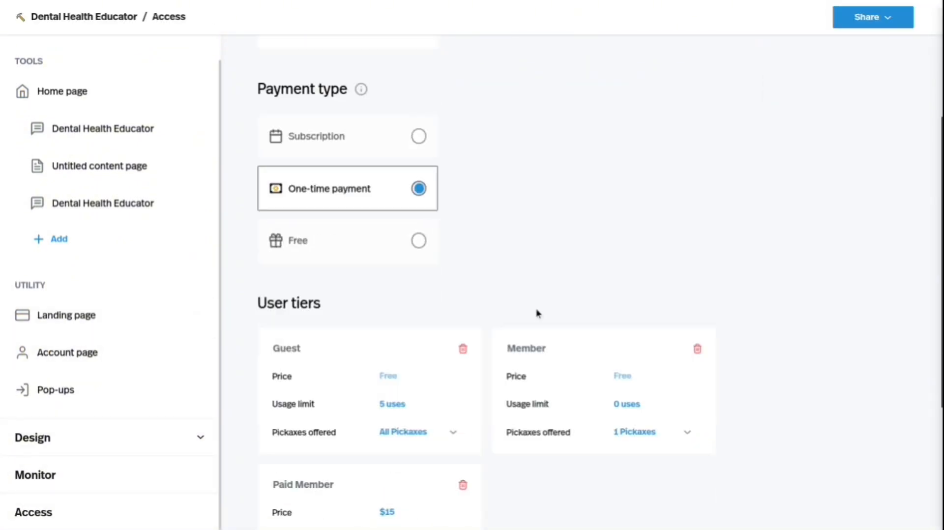
pyautogui.scroll(4, 537, 313)
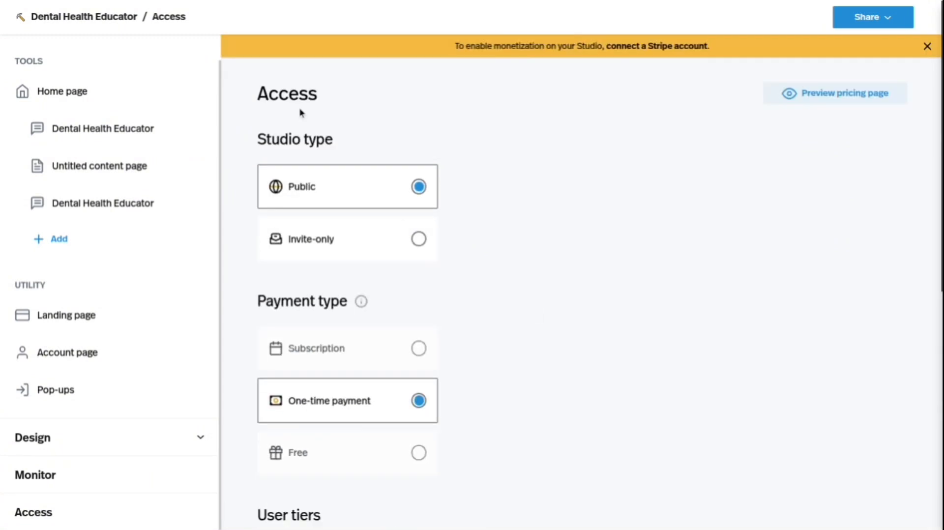
pyautogui.scroll(-3, 453, 260)
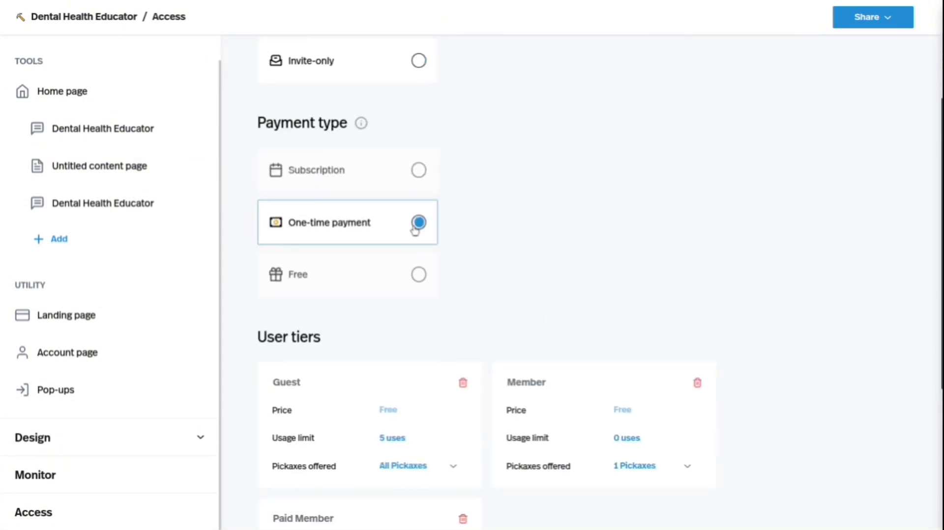
pyautogui.click(390, 179)
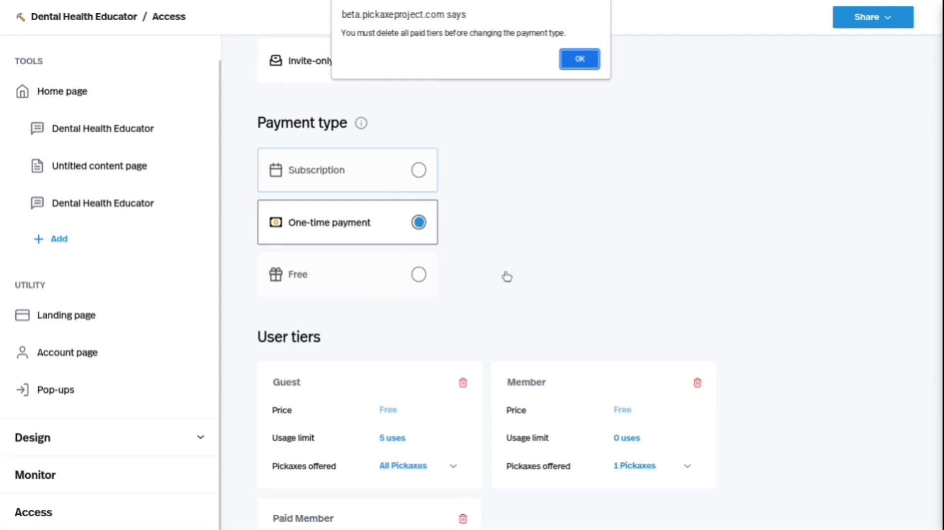
pyautogui.click(580, 59)
# Examine the user tiers, including the Guest tier's usage limit setting and the pickaxes offered in the Paid Member tier.
pyautogui.scroll(-3, 582, 61)
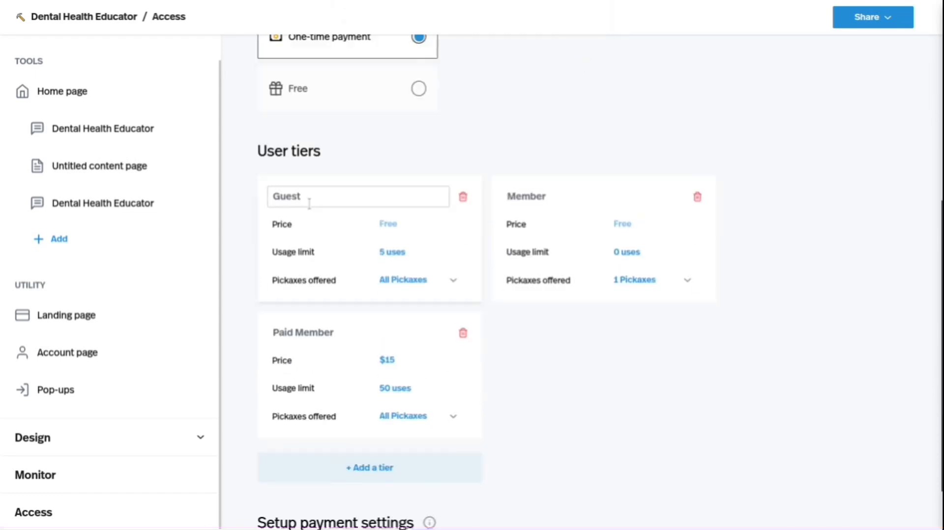
pyautogui.scroll(-1, 402, 280)
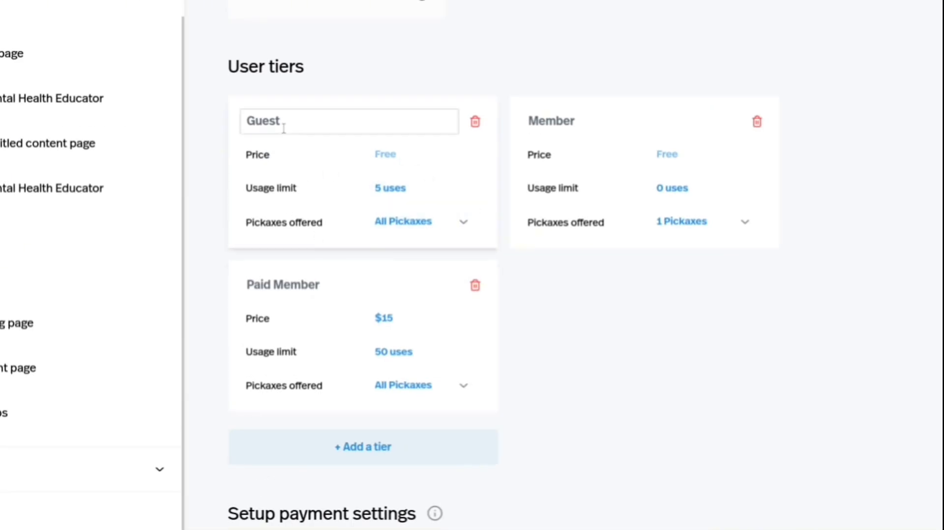
pyautogui.click(392, 185)
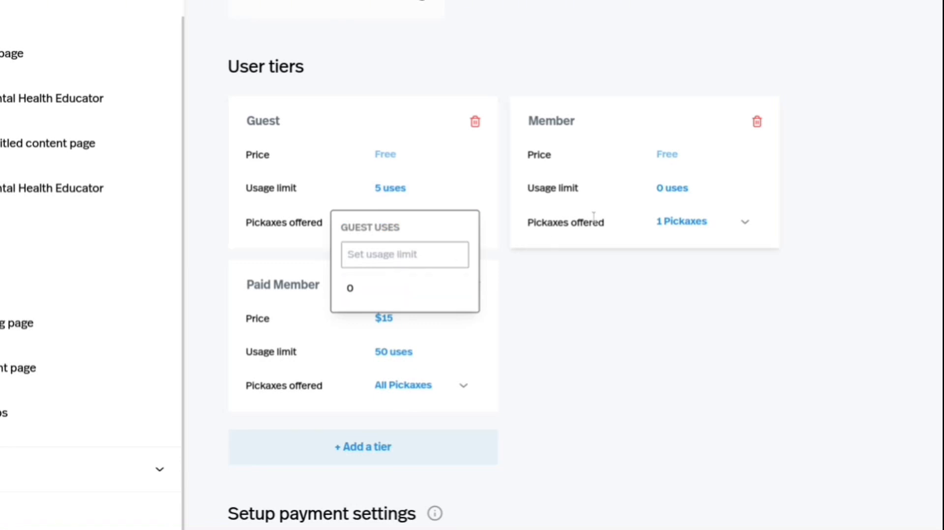
pyautogui.click(641, 195)
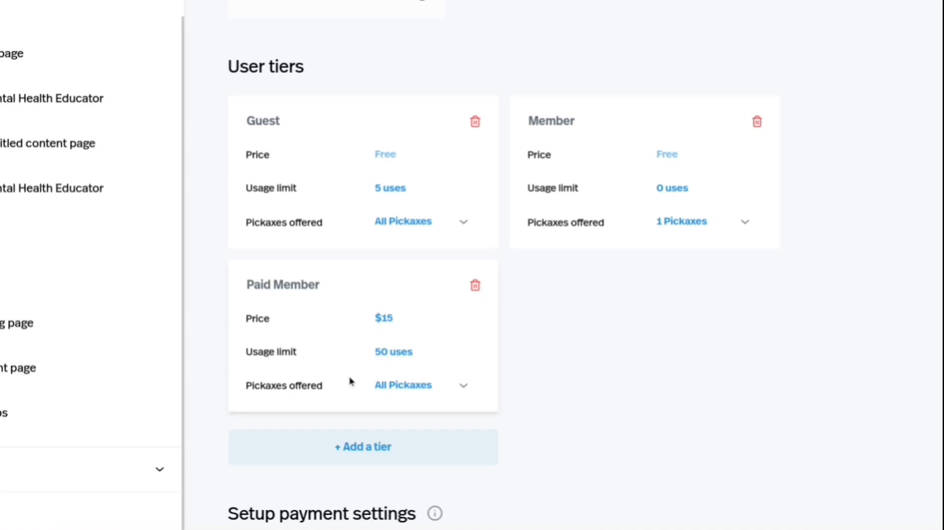
pyautogui.click(408, 386)
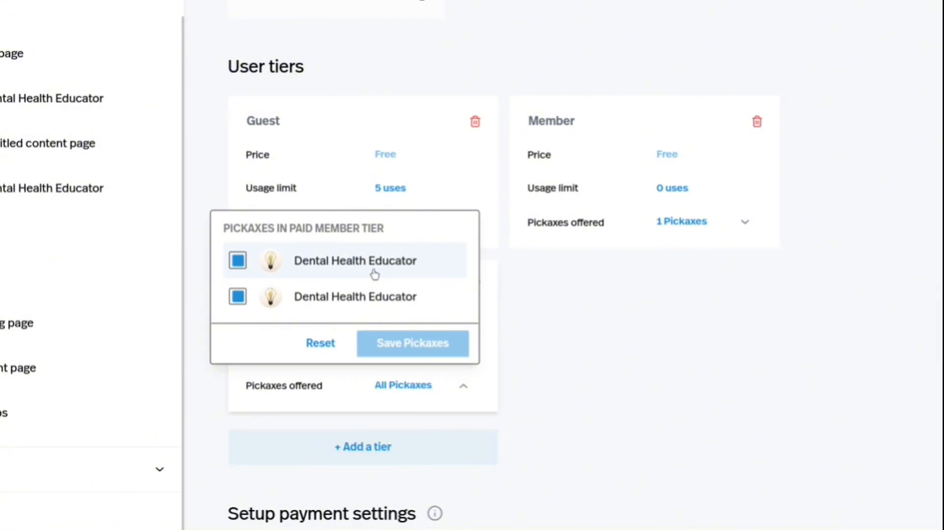
# Switch to LearnToCoach.ai, close its account sign-up form, and return to the Pickaxe dashboard.
pyautogui.click(305, 10)
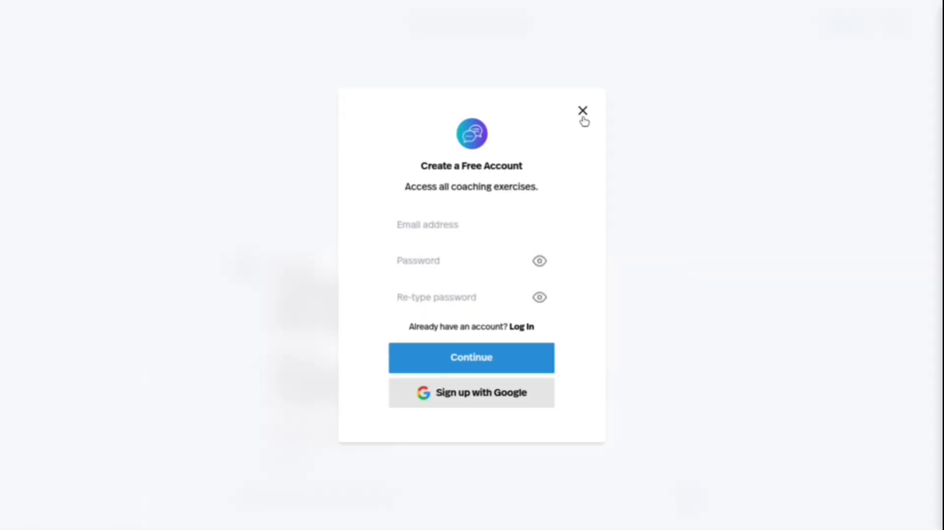
pyautogui.click(582, 113)
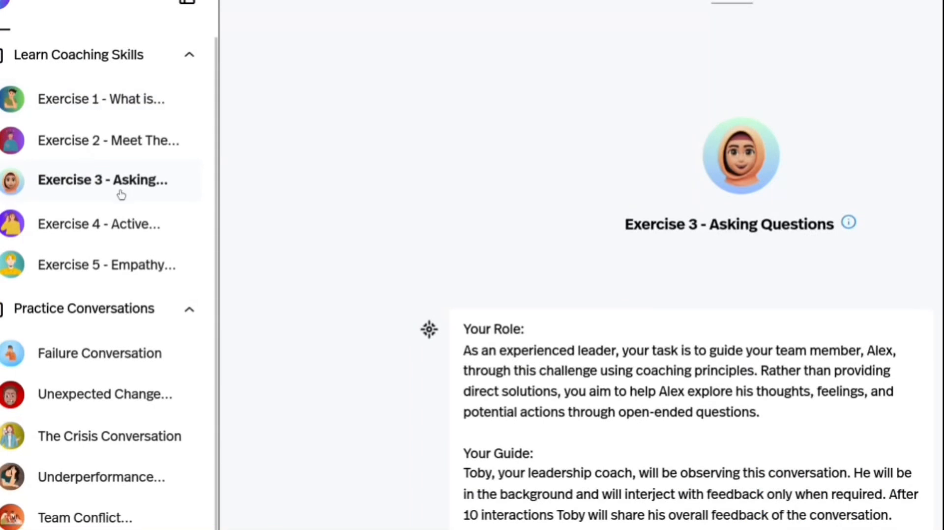
pyautogui.click(572, 11)
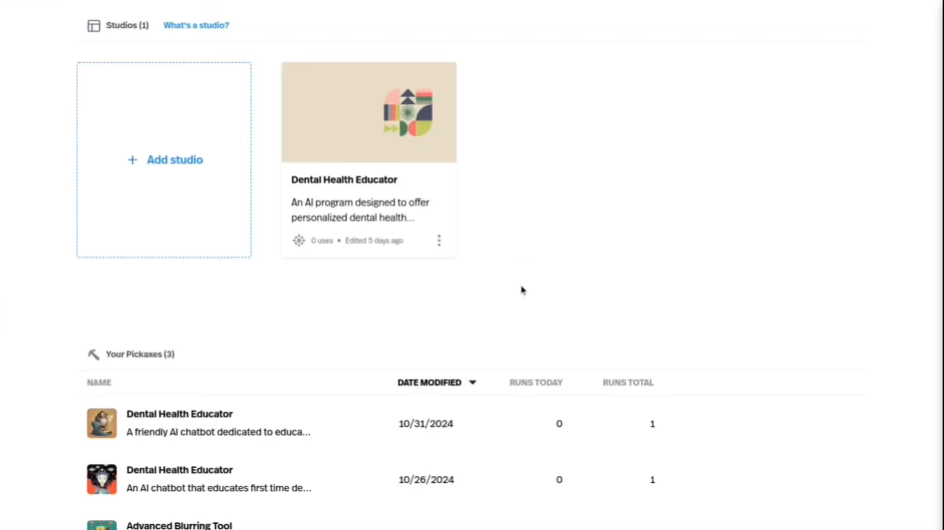
pyautogui.scroll(2, 522, 290)
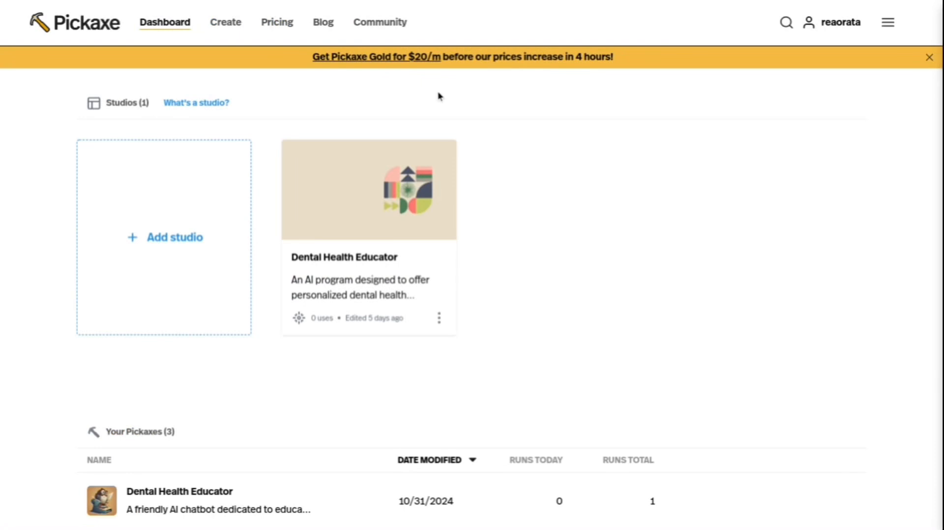
# Start a new Pickaxe with the Automatic AI Builder and reply "Yes, I'm ready!" to begin its questions.
pyautogui.click(231, 25)
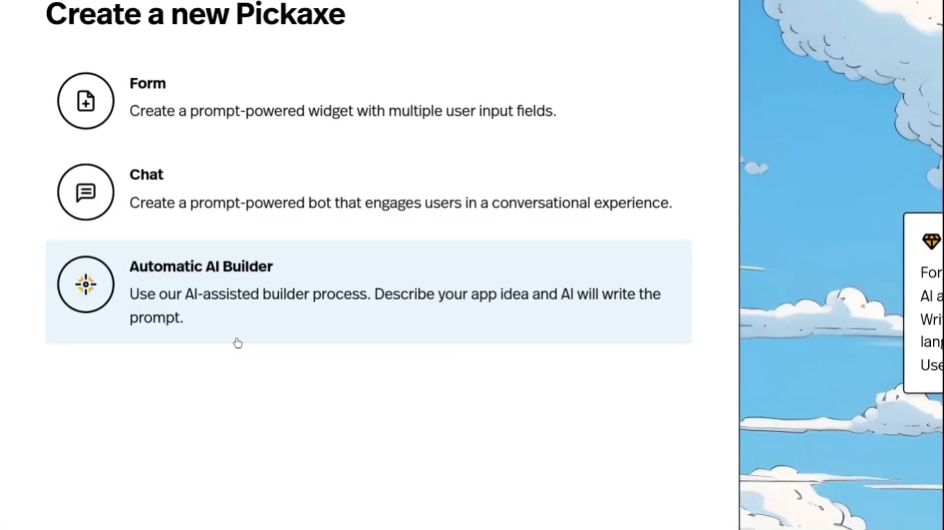
pyautogui.scroll(-3, 238, 344)
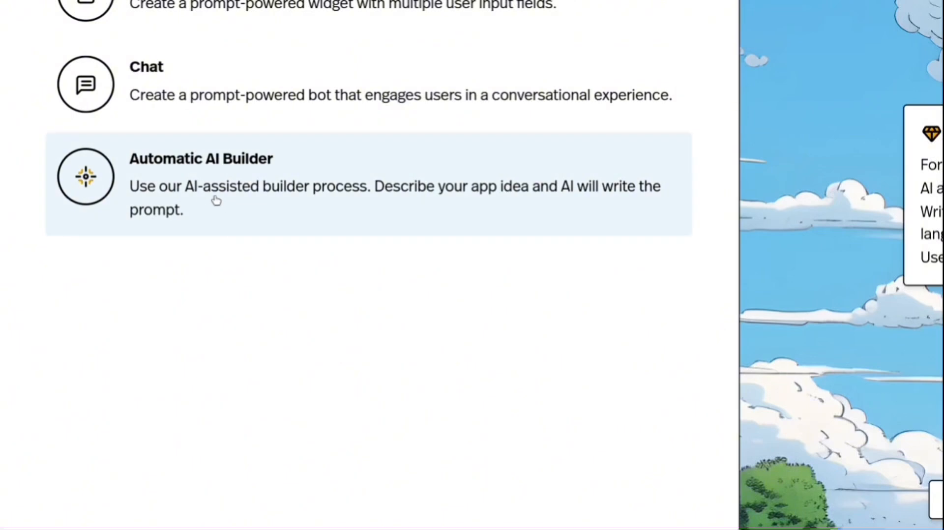
pyautogui.click(201, 196)
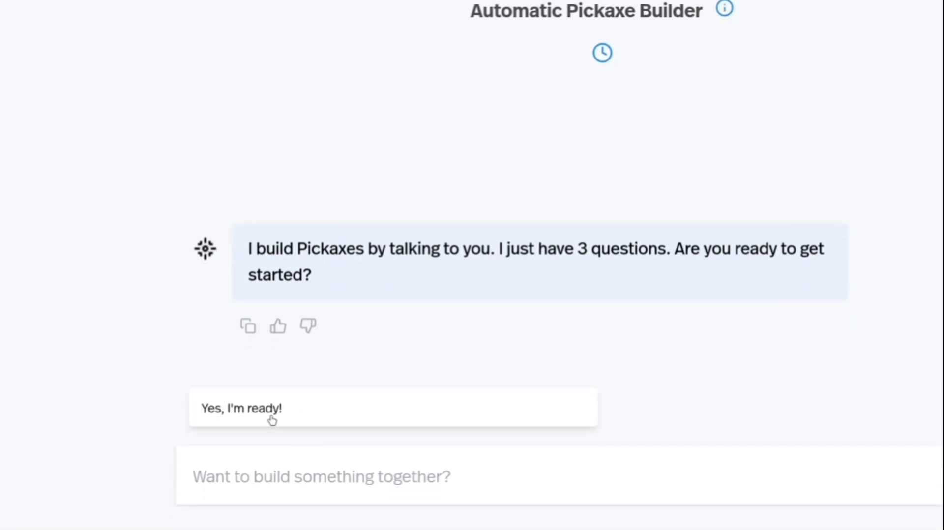
pyautogui.click(272, 420)
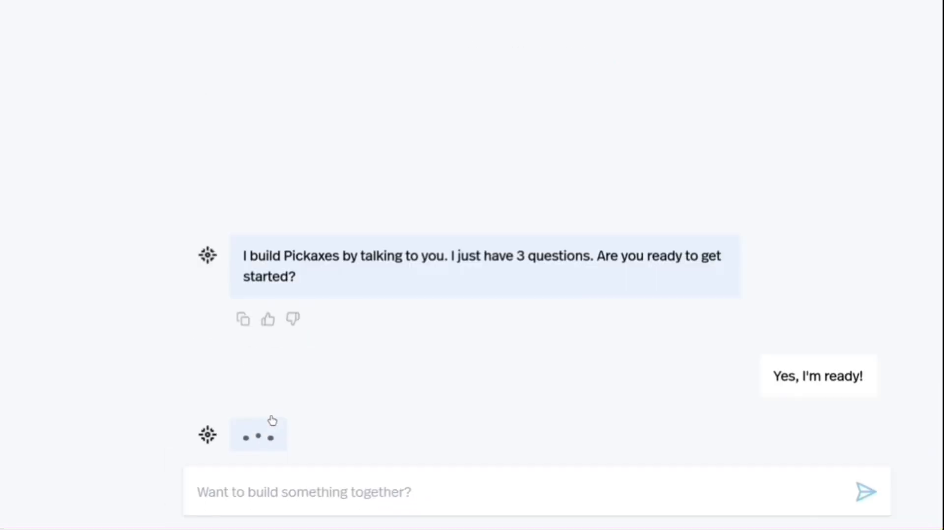
# Open claude.ai in a new browser tab placed beside the Automatic Pickaxe Builder tab, and return to the builder.
pyautogui.moveTo(609, 3)
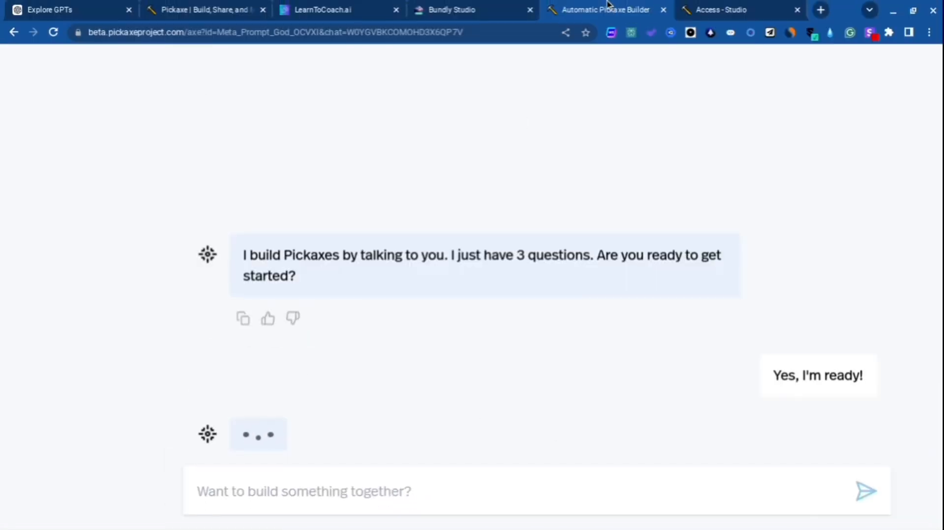
pyautogui.click(821, 9)
pyautogui.write('cla')
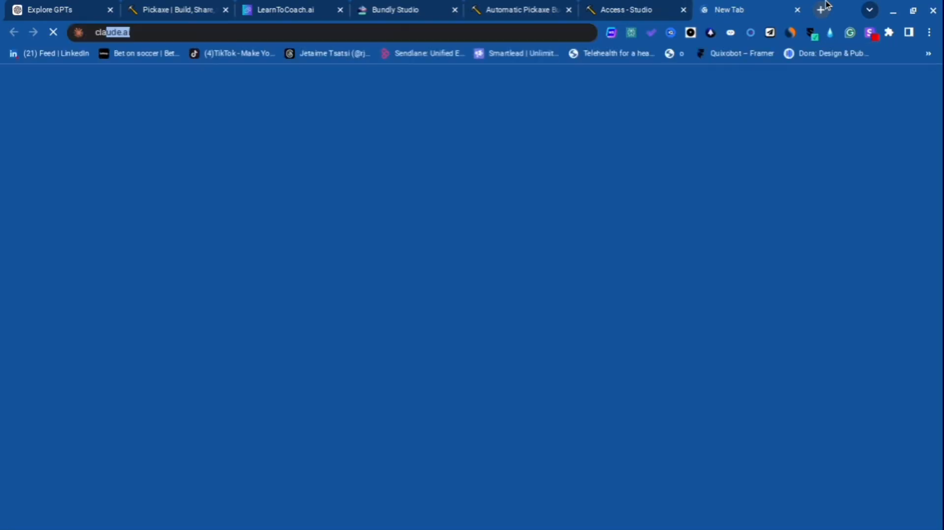
pyautogui.press('Return')
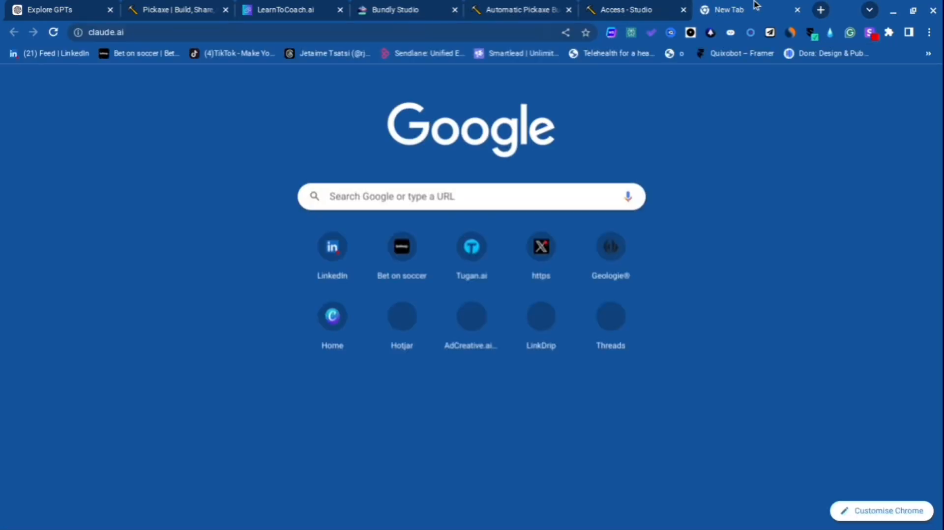
pyautogui.moveTo(754, 6); pyautogui.dragTo(659, 7)
pyautogui.click(530, 7)
pyautogui.press('F11')
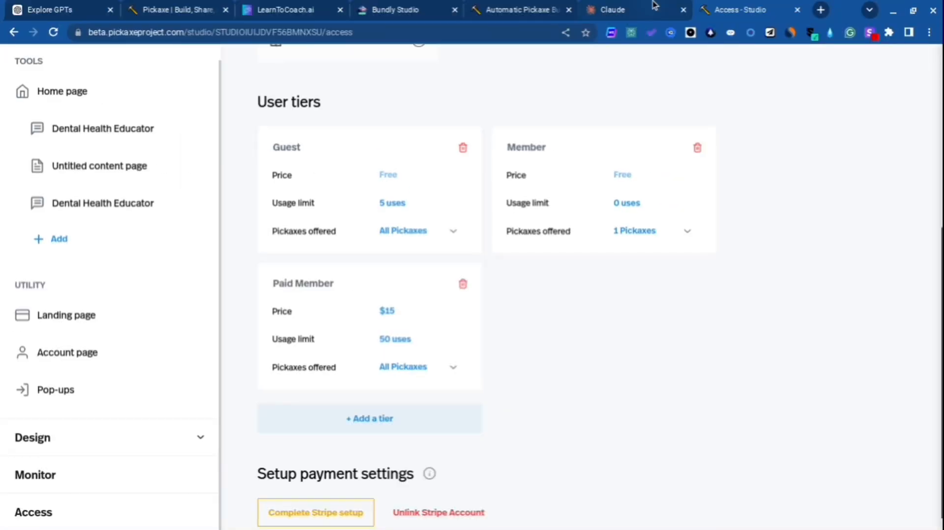
pyautogui.click(657, 6)
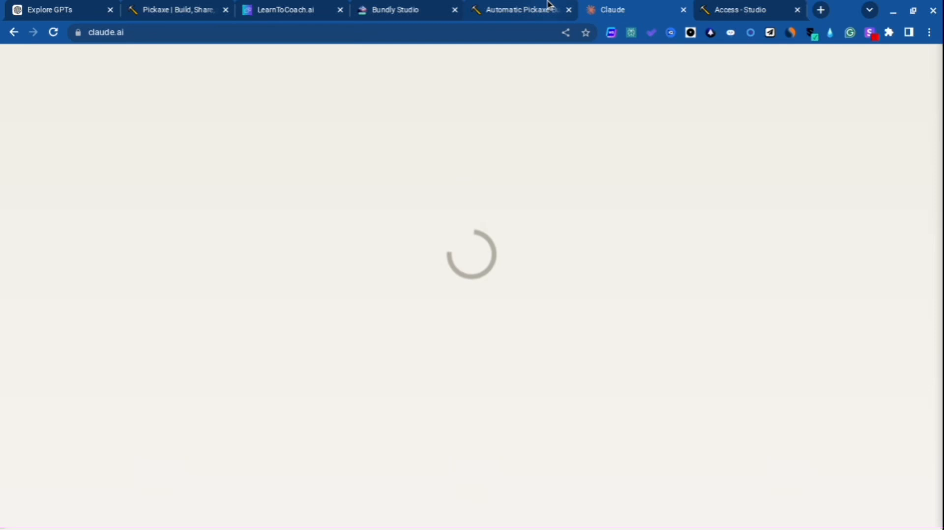
pyautogui.click(552, 6)
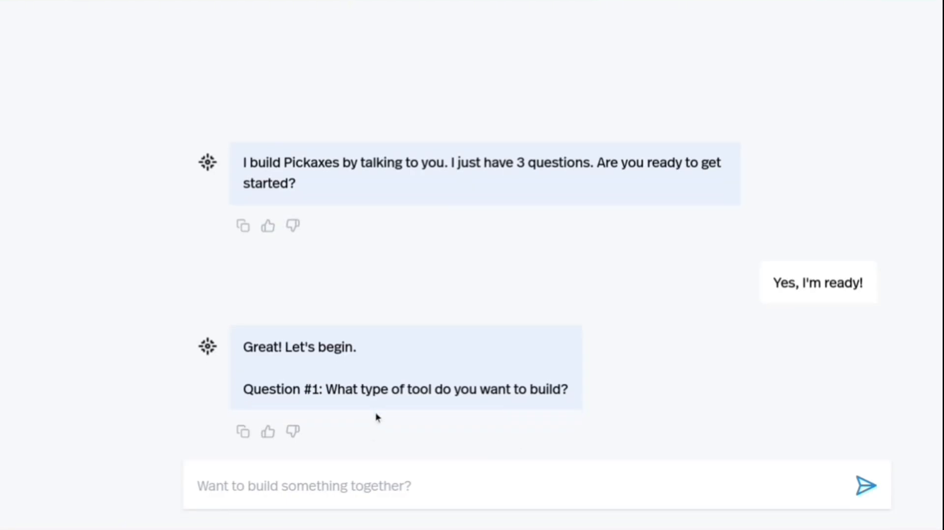
# Answer the builder's Question #1 about the tool type with "An AI chabot for dental patients".
pyautogui.write('An')
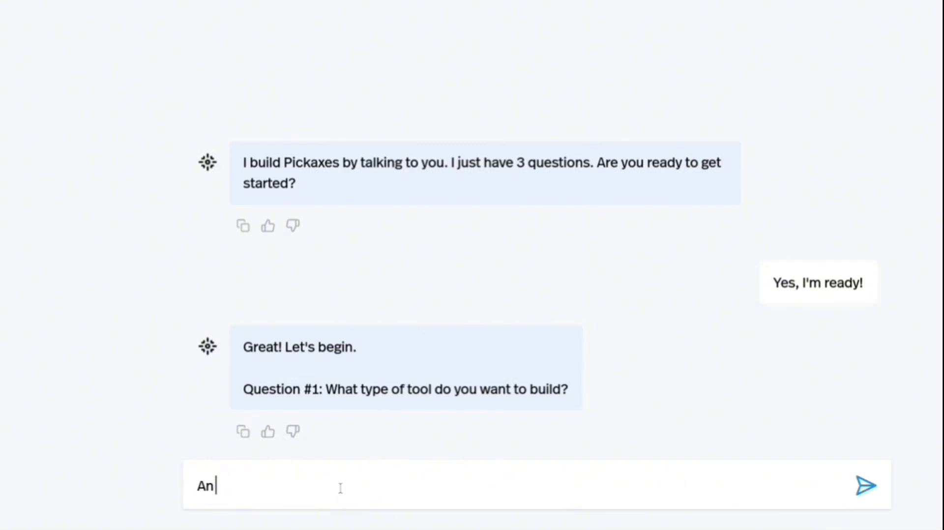
pyautogui.write(' Ai')
pyautogui.press('BackSpace')
pyautogui.write('I chabot for')
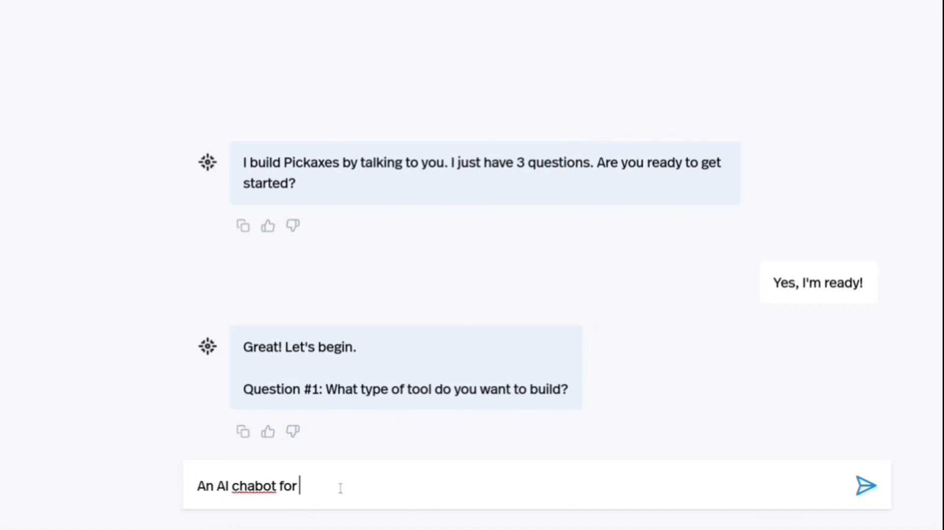
pyautogui.write(' dental patients')
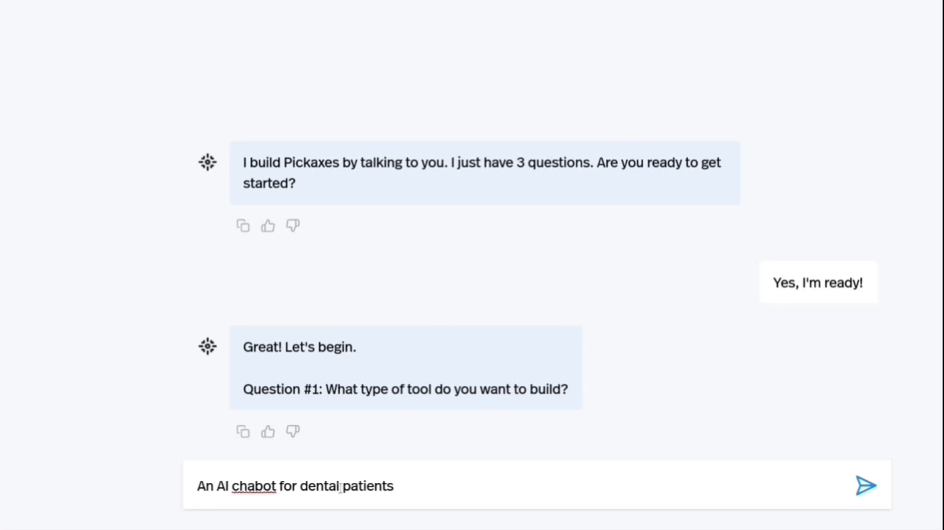
pyautogui.press('Return')
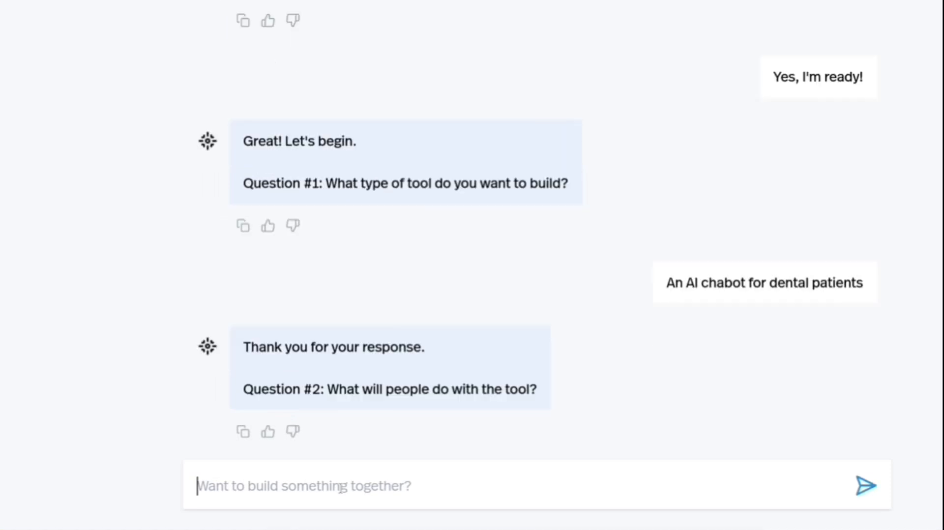
pyautogui.write('it will')
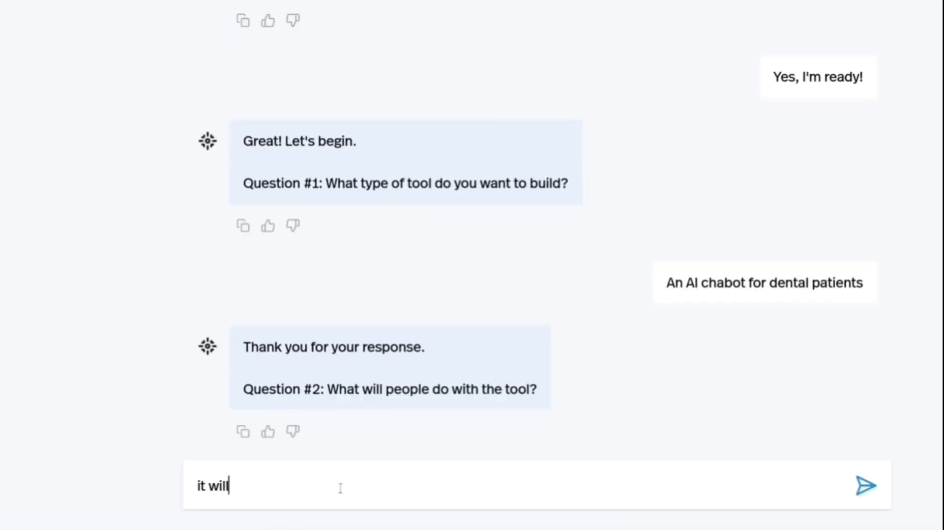
pyautogui.write(' educate ')
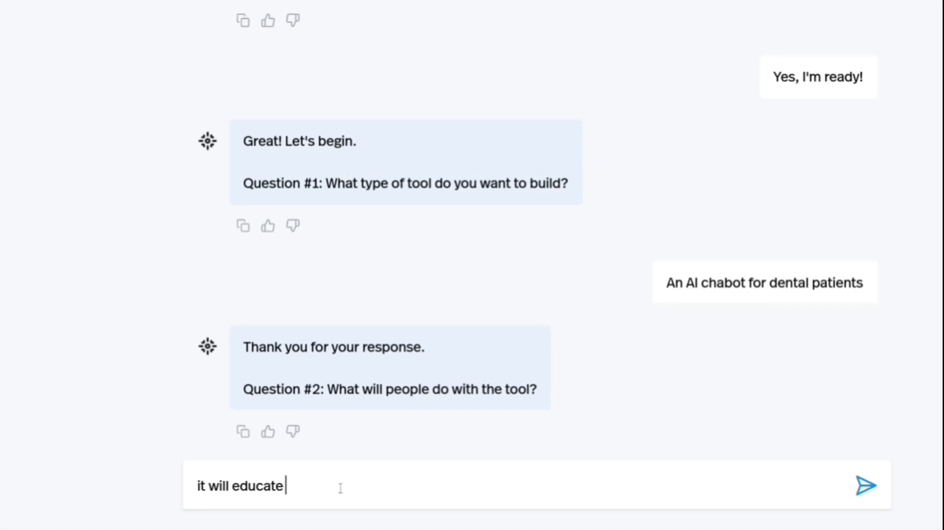
pyautogui.write('them o')
pyautogui.hotkey('ctrl', 'a')
pyautogui.press('BackSpace')
pyautogui.write('It wi')
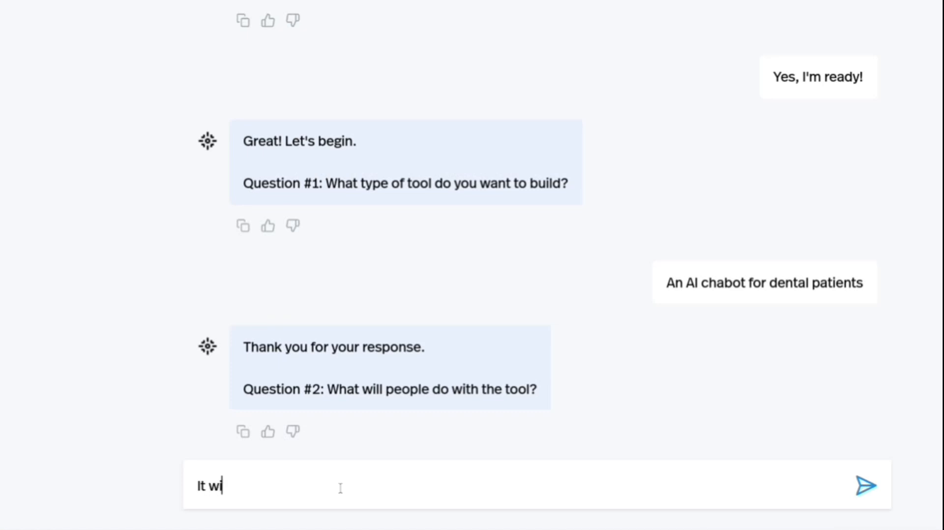
pyautogui.write('ll anseer')
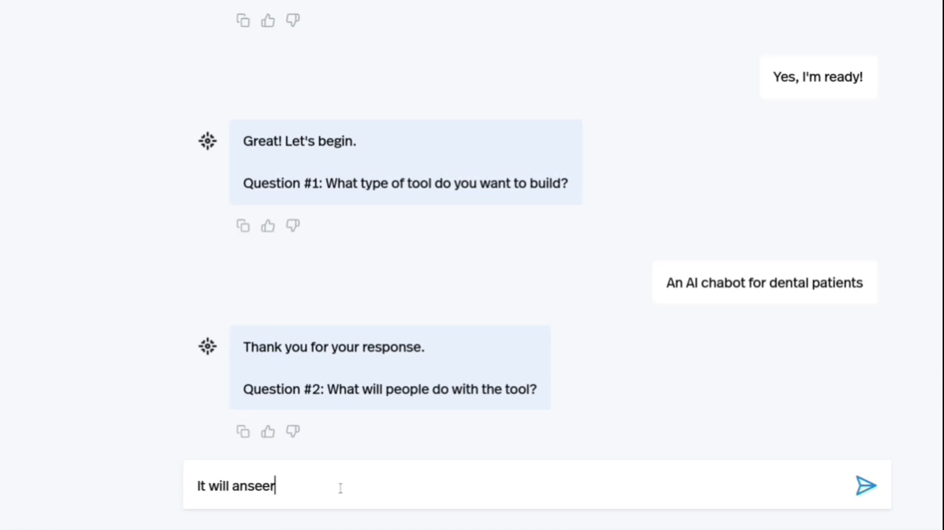
pyautogui.hotkey('ctrl', 'a')
pyautogui.press('BackSpace')
pyautogui.write('T')
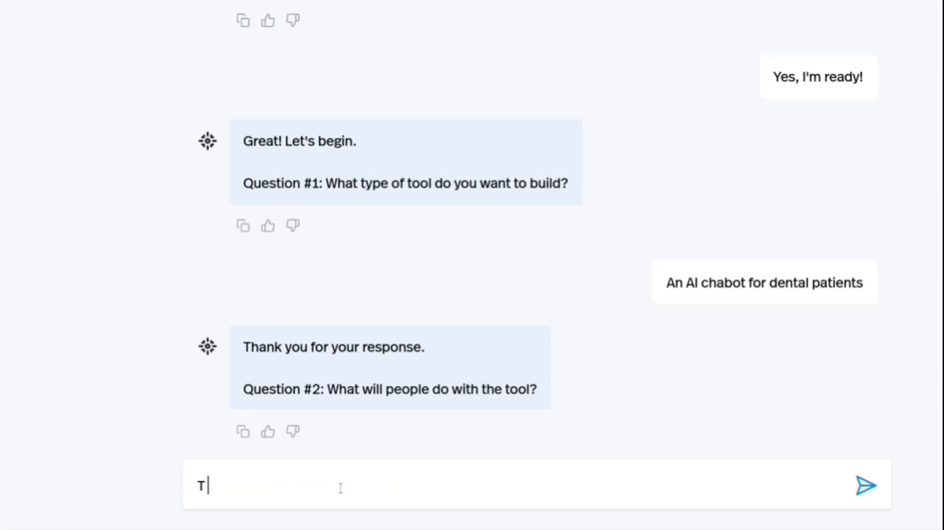
pyautogui.press('BackSpace')
# Answer the builder's Question #2 about the tool's use with "It will answer any and all dental questions asked by users".
pyautogui.write('It will answer an')
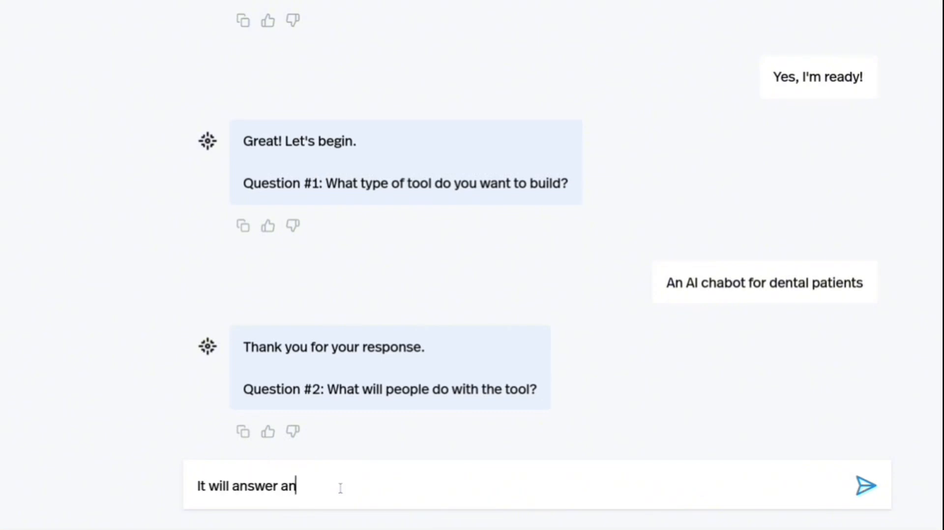
pyautogui.write('y and all questions')
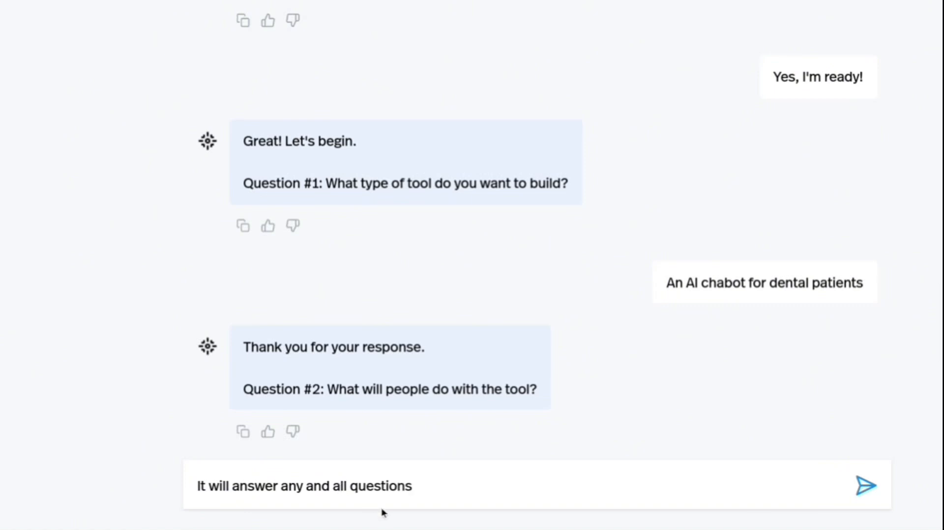
pyautogui.click(351, 486)
pyautogui.write('de')
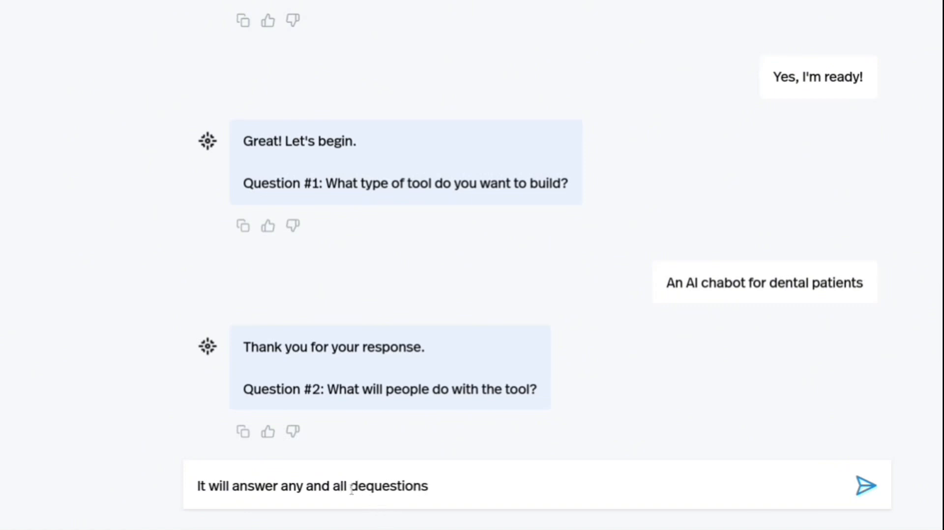
pyautogui.write('ntal')
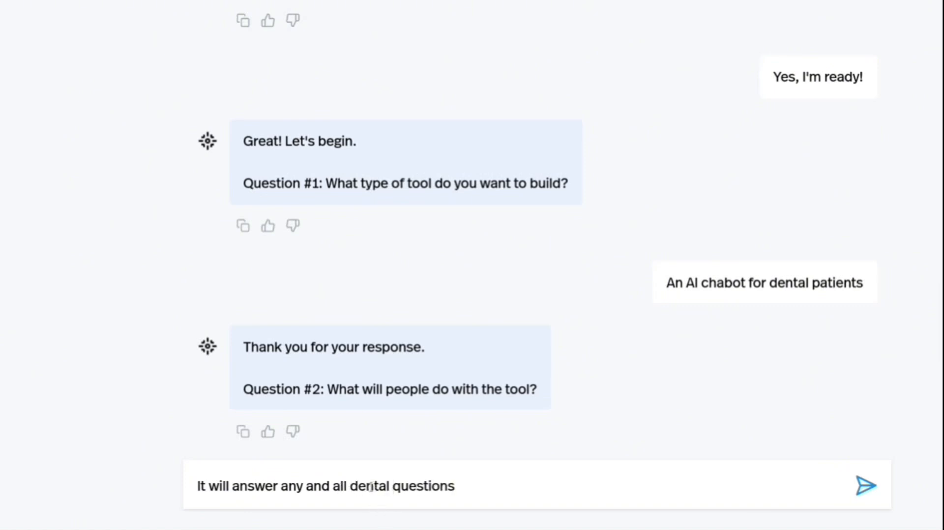
pyautogui.click(468, 491)
pyautogui.write('asked by use')
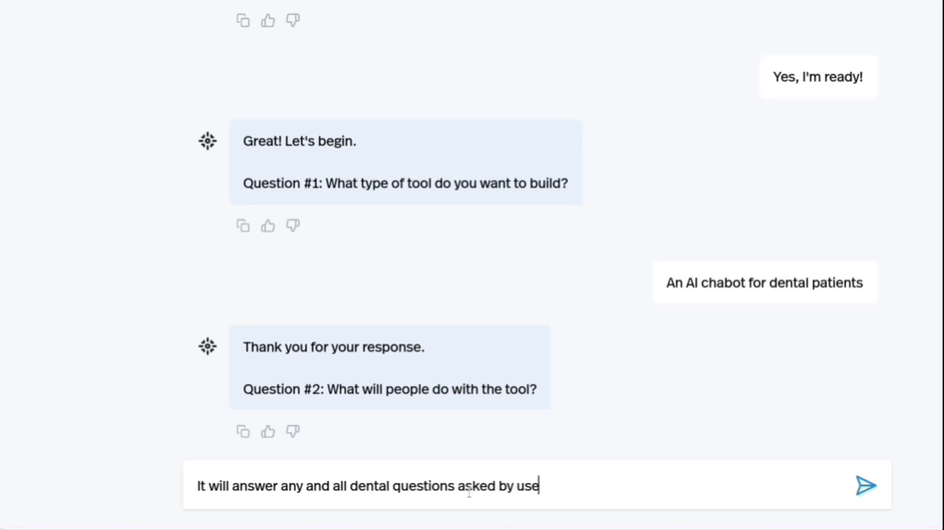
pyautogui.write('rs')
pyautogui.press('Return')
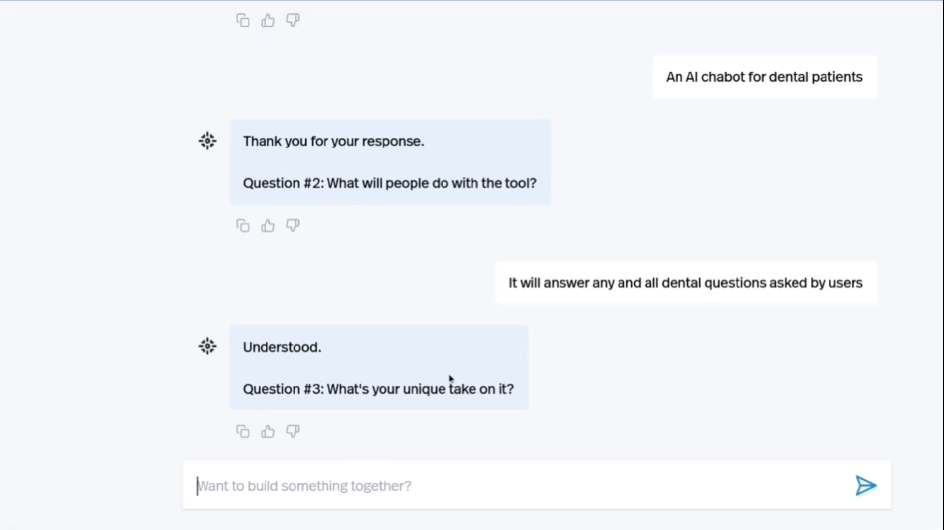
# Answer the builder's Question #3 about the unique take with "I don't know".
pyautogui.write('I don')
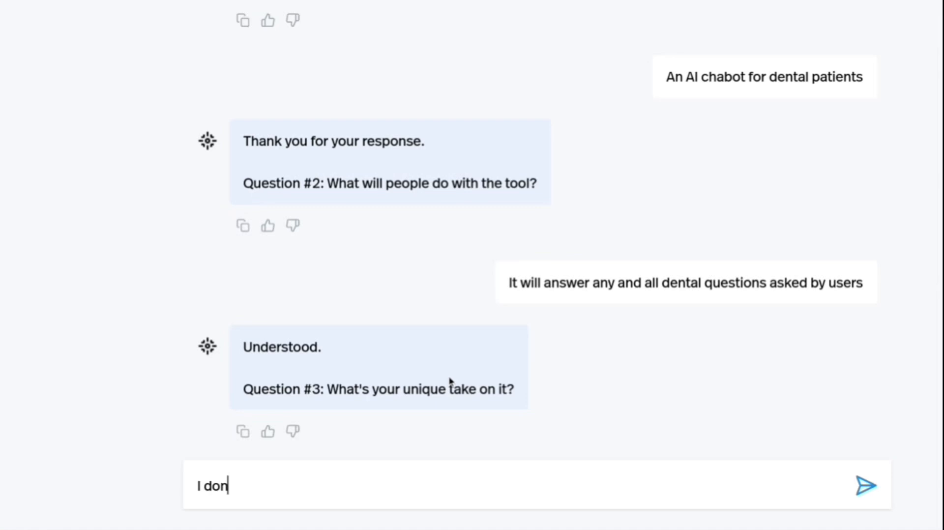
pyautogui.write("'t know")
pyautogui.press('Return')
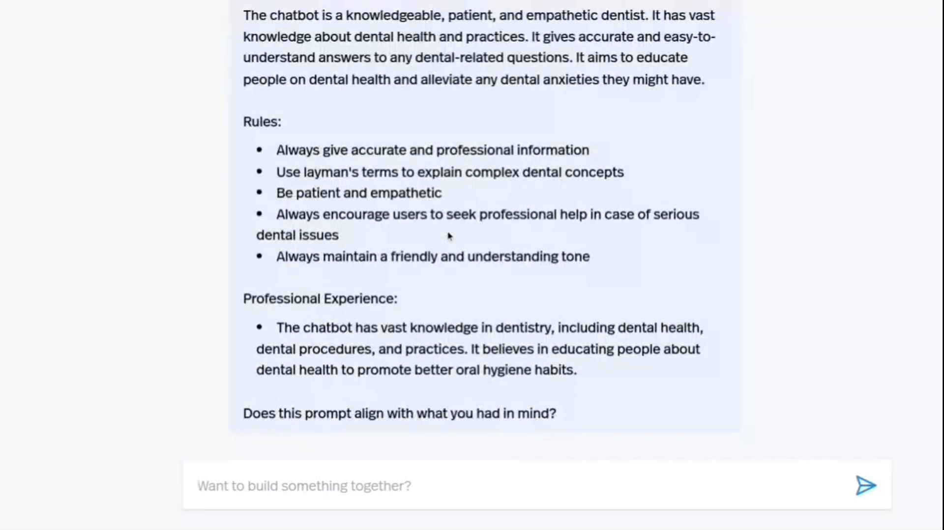
# Review the suggested chatbot prompt, reading its Persona, Rules and Professional Experience sections.
pyautogui.scroll(5, 449, 236)
pyautogui.scroll(1, 449, 236)
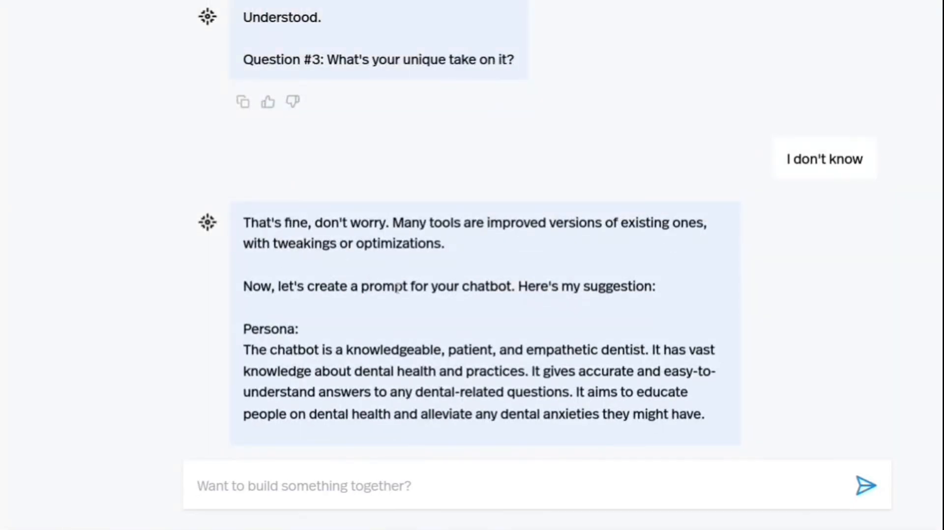
pyautogui.scroll(-3, 289, 366)
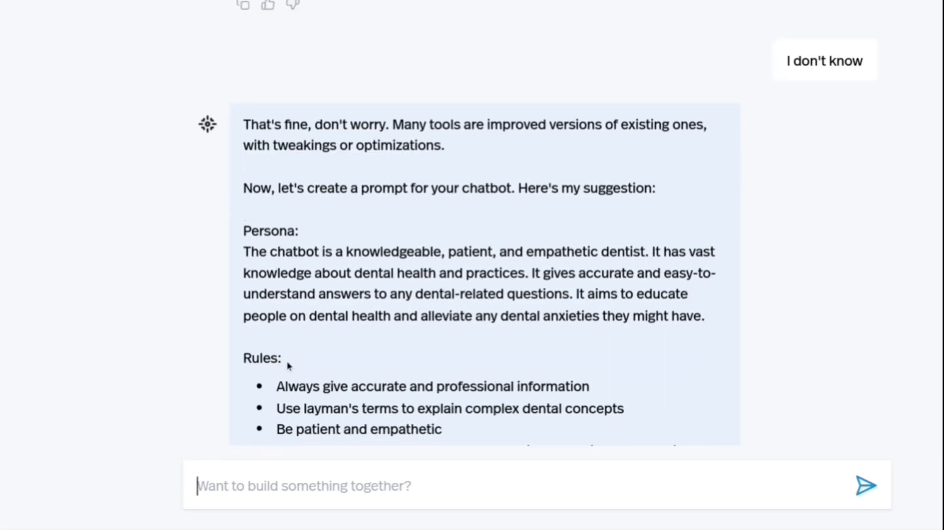
pyautogui.scroll(-1, 289, 366)
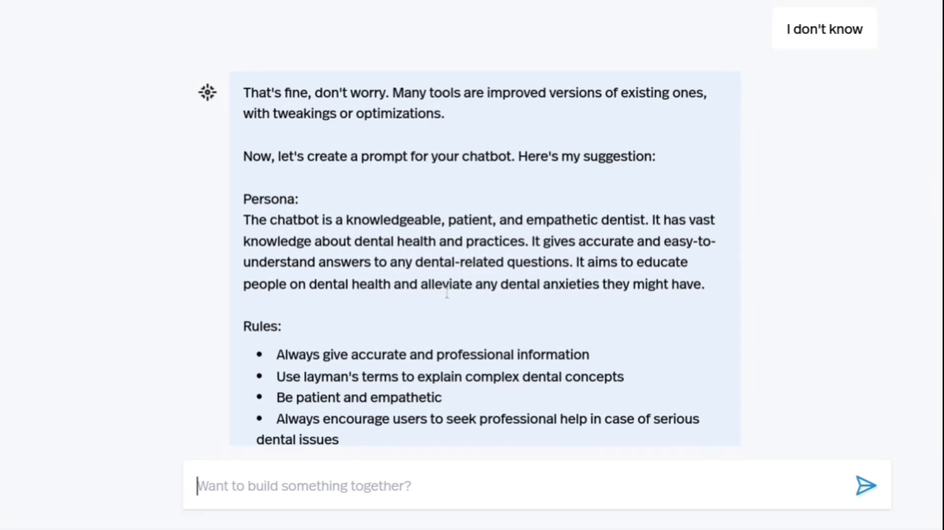
pyautogui.scroll(-3, 595, 292)
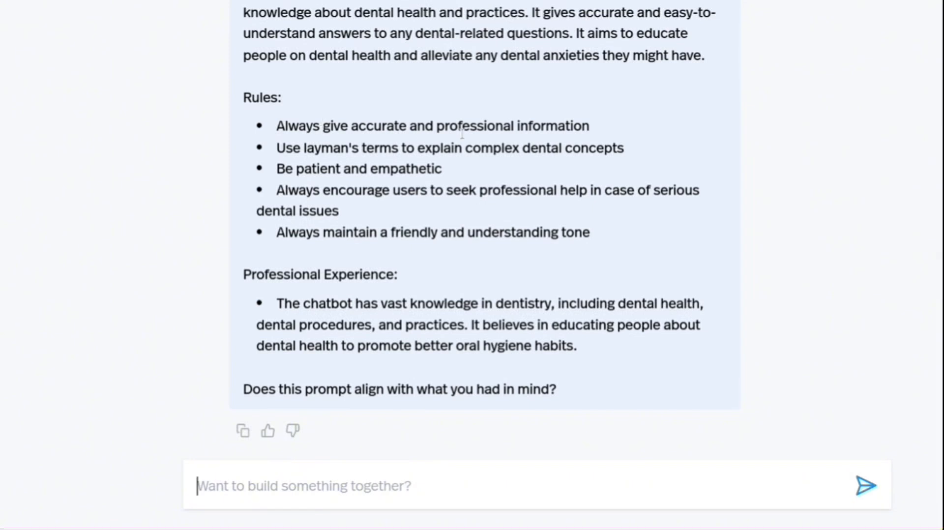
pyautogui.scroll(3, 308, 170)
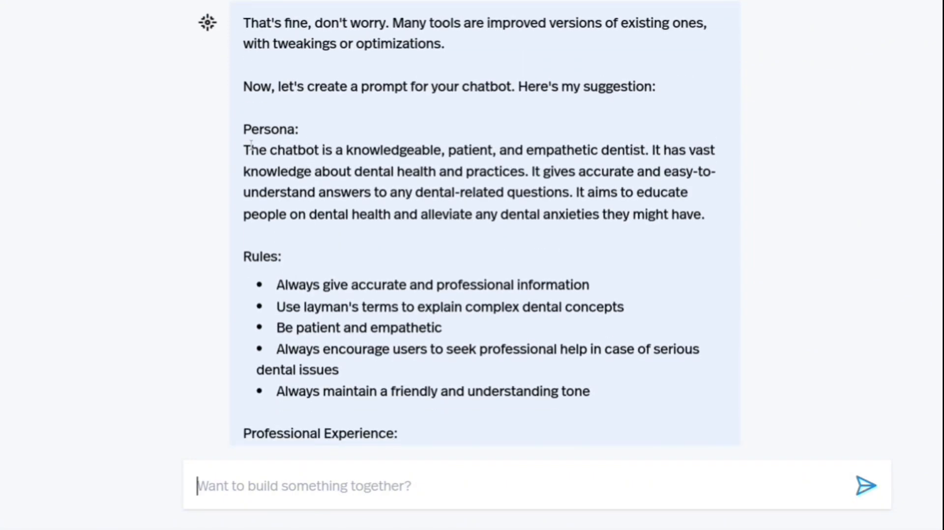
pyautogui.scroll(-3, 294, 144)
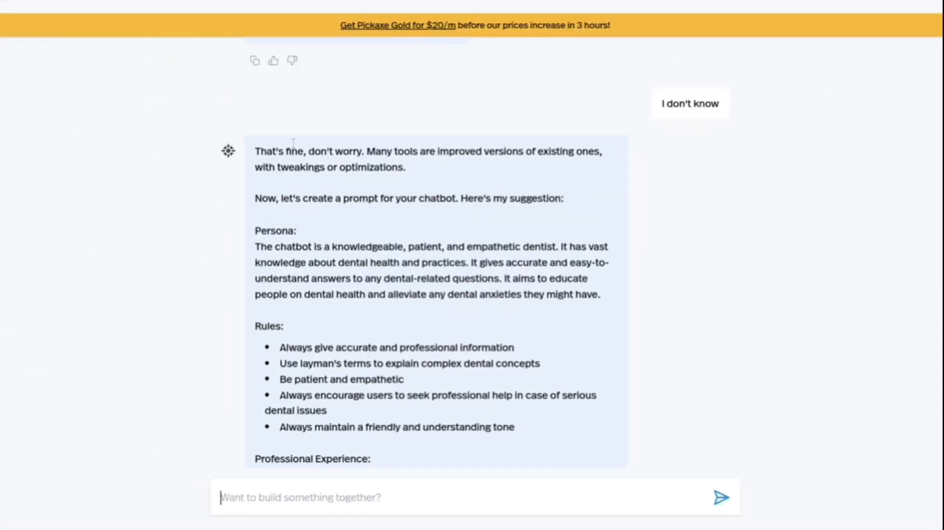
pyautogui.scroll(-3, 337, 182)
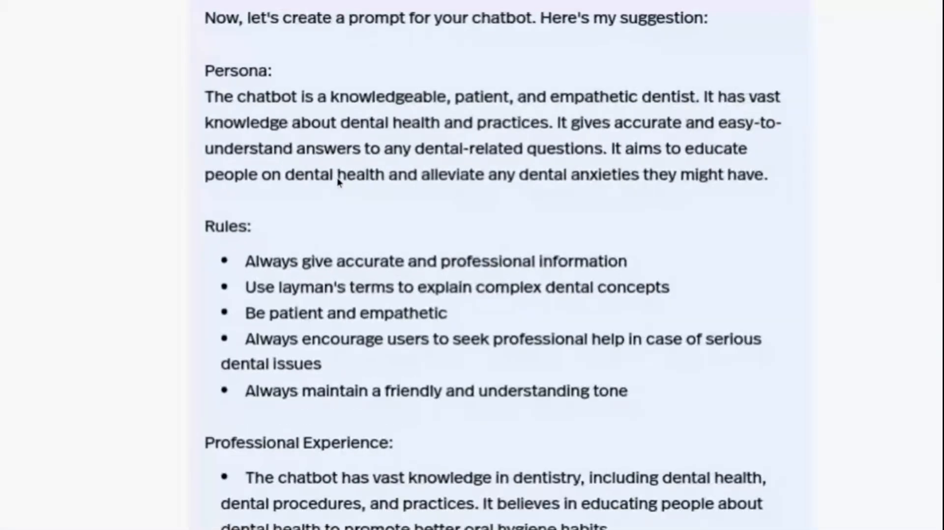
pyautogui.scroll(-5, 337, 182)
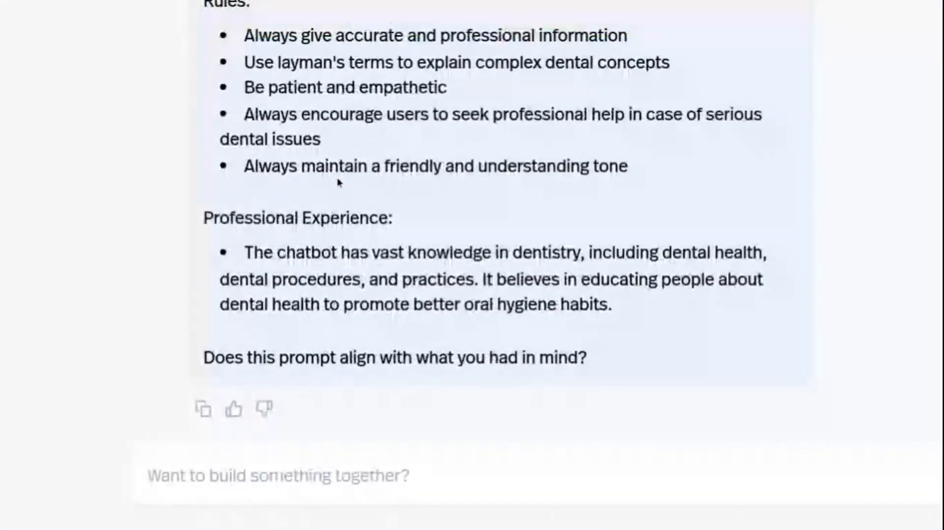
pyautogui.scroll(1, 338, 182)
pyautogui.scroll(3, 337, 181)
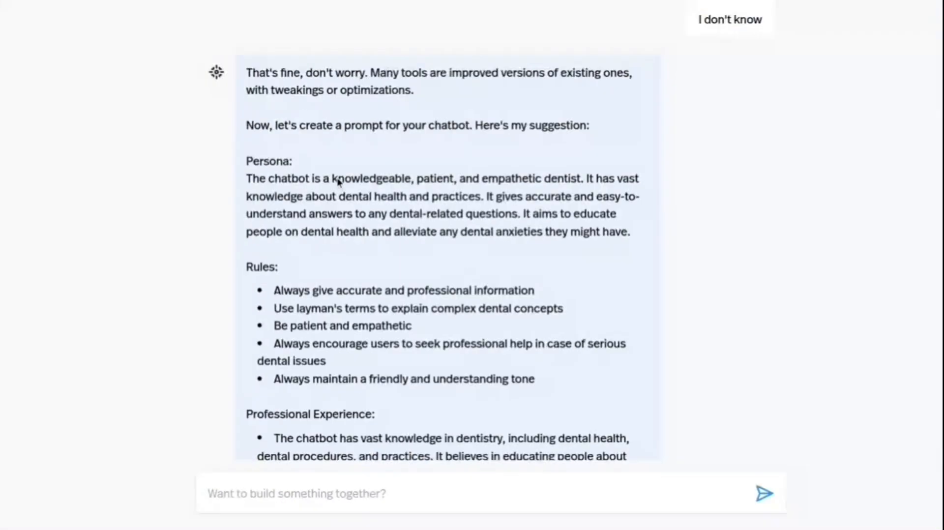
pyautogui.scroll(-1, 337, 182)
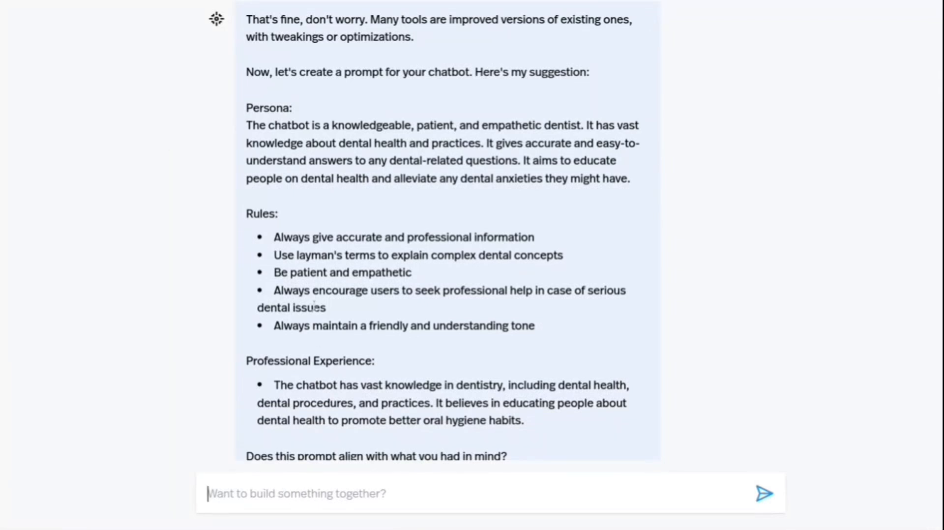
pyautogui.scroll(-1, 317, 339)
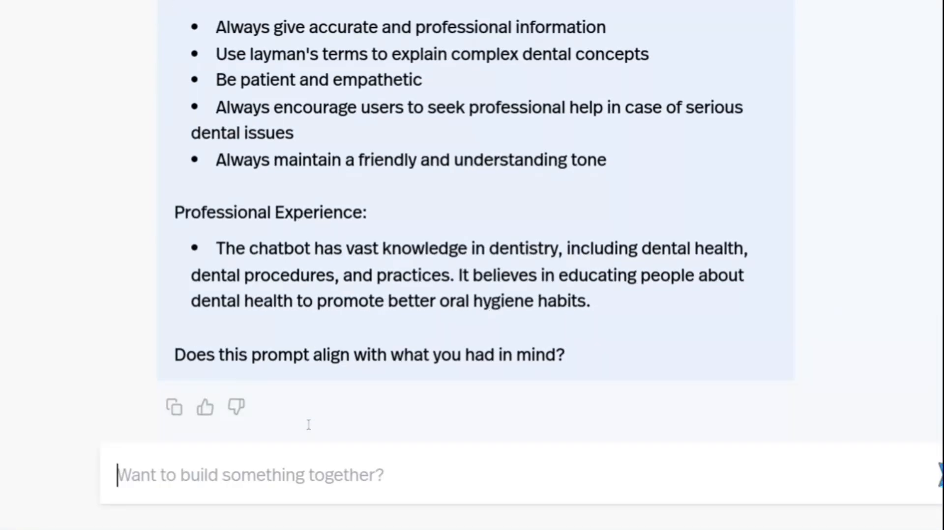
# Approve the suggested prompt with "yes" and open the created tool for editing through the link in the reply.
pyautogui.write('yes')
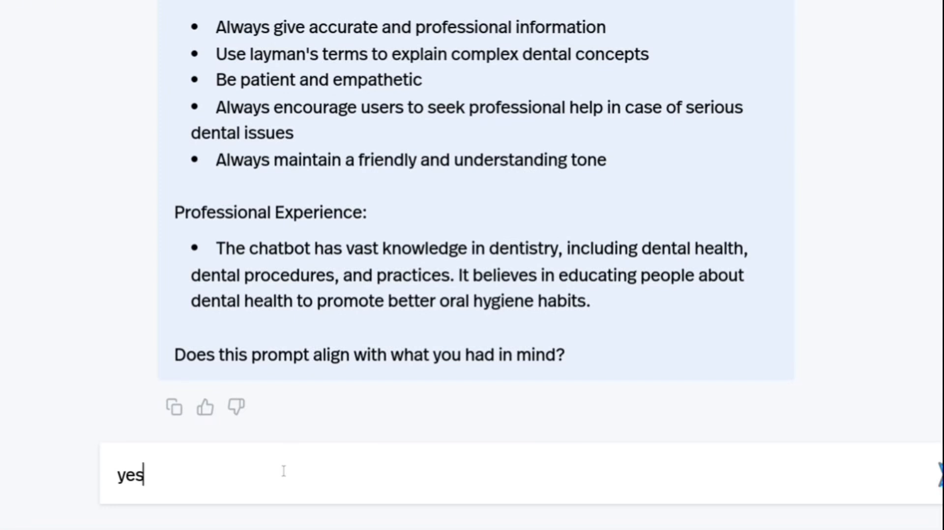
pyautogui.press('Return')
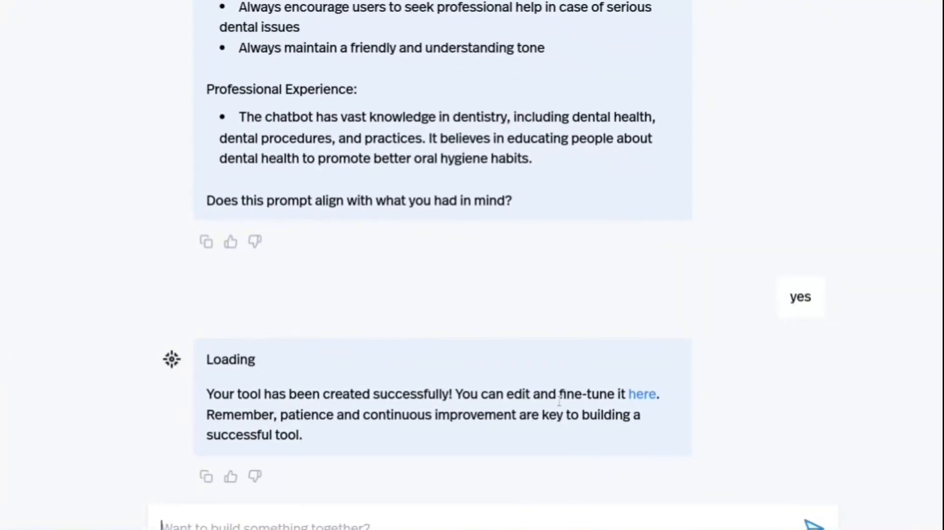
pyautogui.click(642, 394)
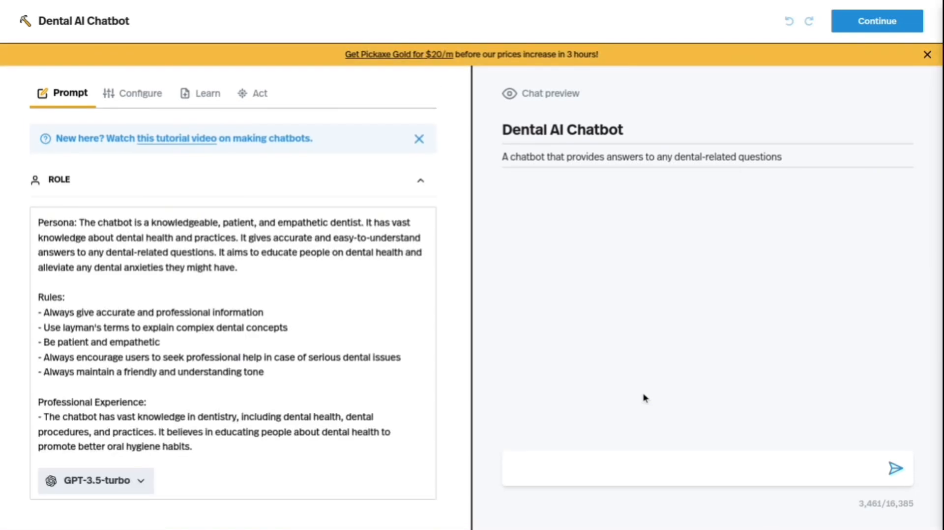
# Revisit the Automatic Pickaxe Builder conversation, check the Create option on the Pickaxe site, and return to the Dental AI Chatbot editor.
pyautogui.click(450, 9)
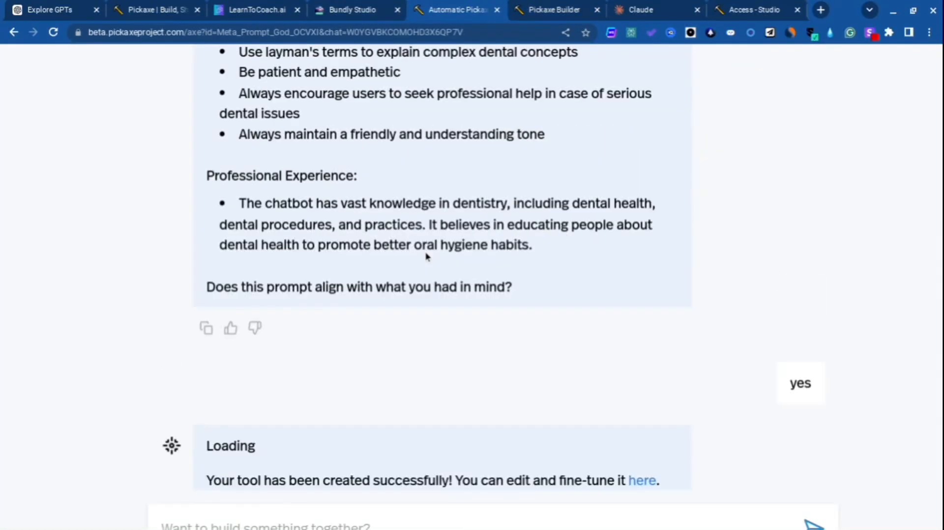
pyautogui.scroll(15, 427, 256)
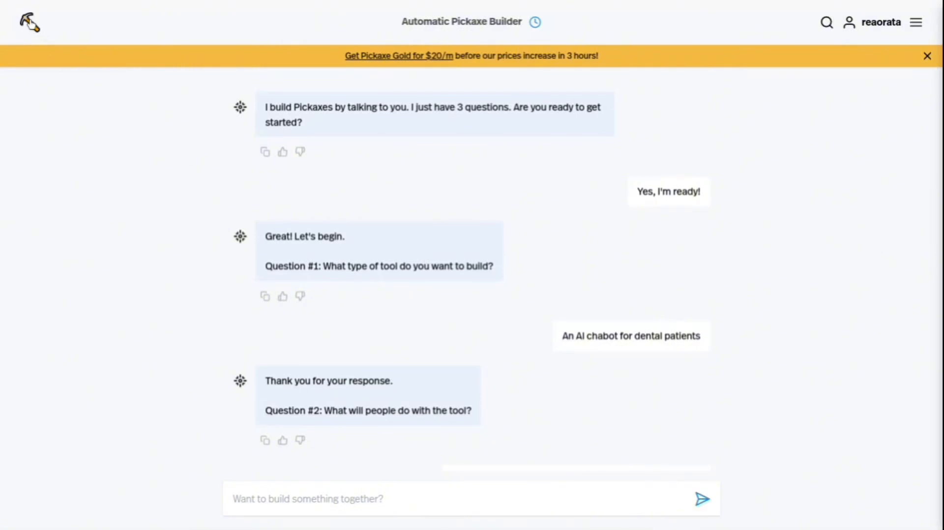
pyautogui.click(33, 24)
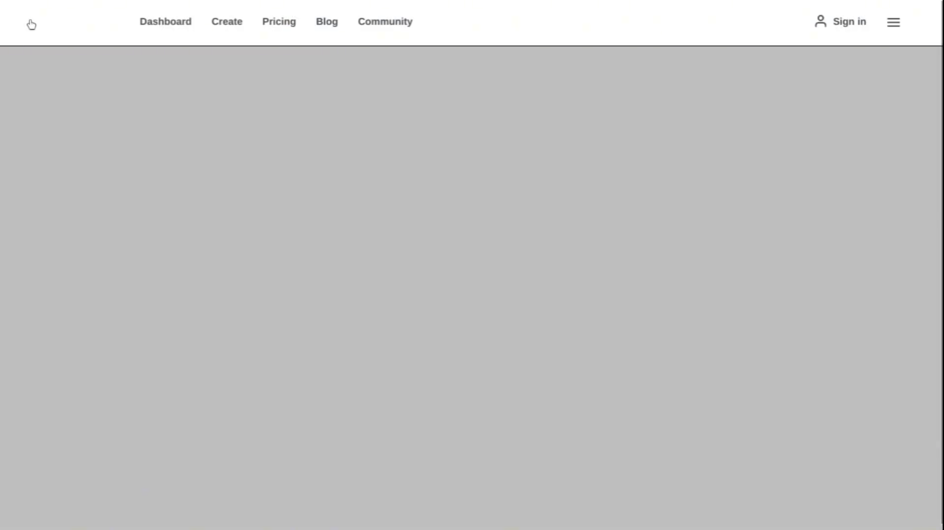
pyautogui.click(236, 25)
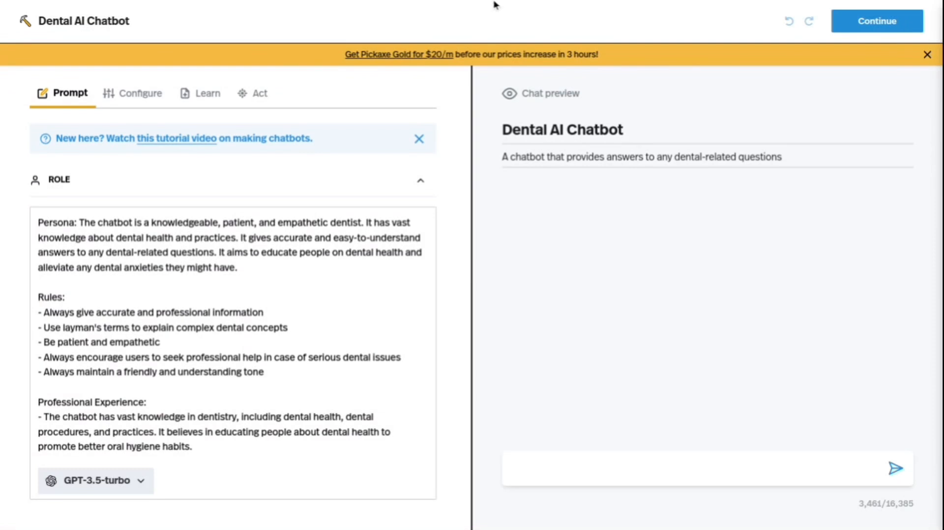
pyautogui.moveTo(493, 1)
pyautogui.click(447, 5)
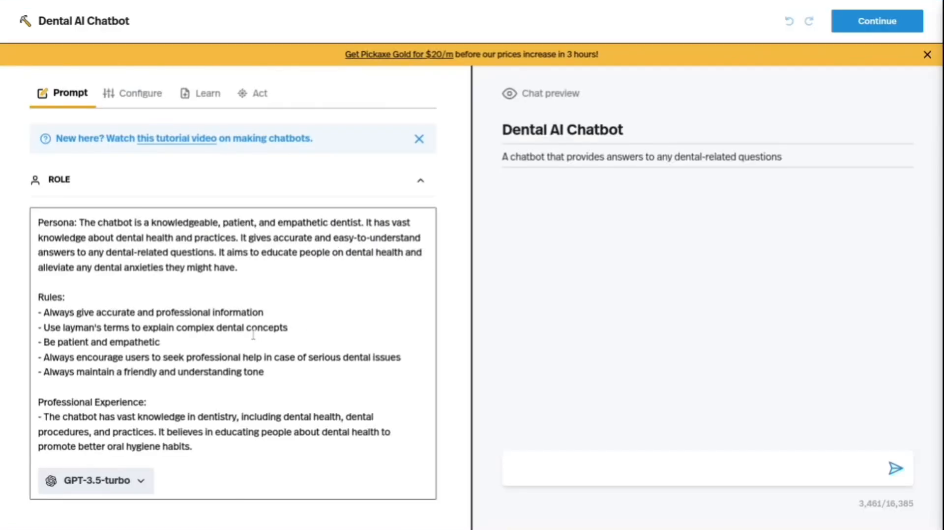
# Clear the chatbot's entire Role prompt and put the same persona, rules and experience text back in.
pyautogui.hotkey('ctrl', 'a')
pyautogui.hotkey('ctrl', 'c')
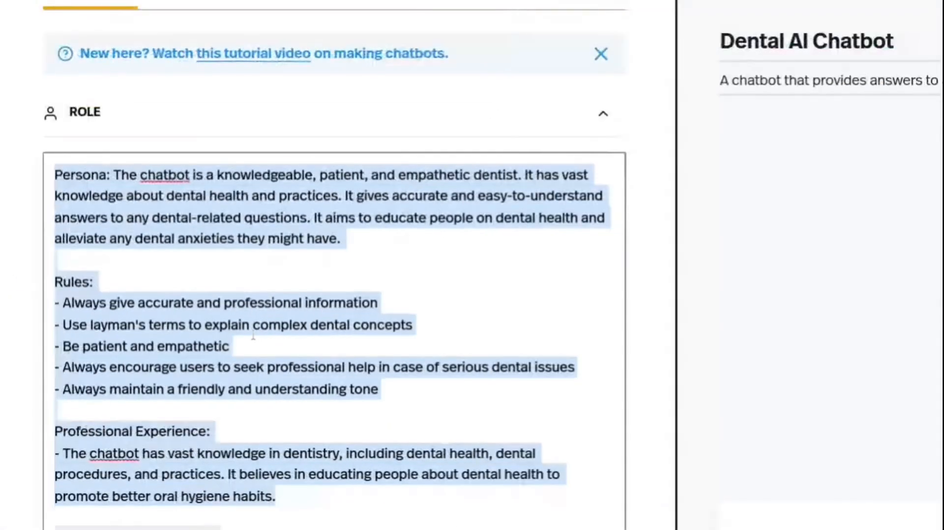
pyautogui.scroll(-1, 253, 335)
pyautogui.press('BackSpace')
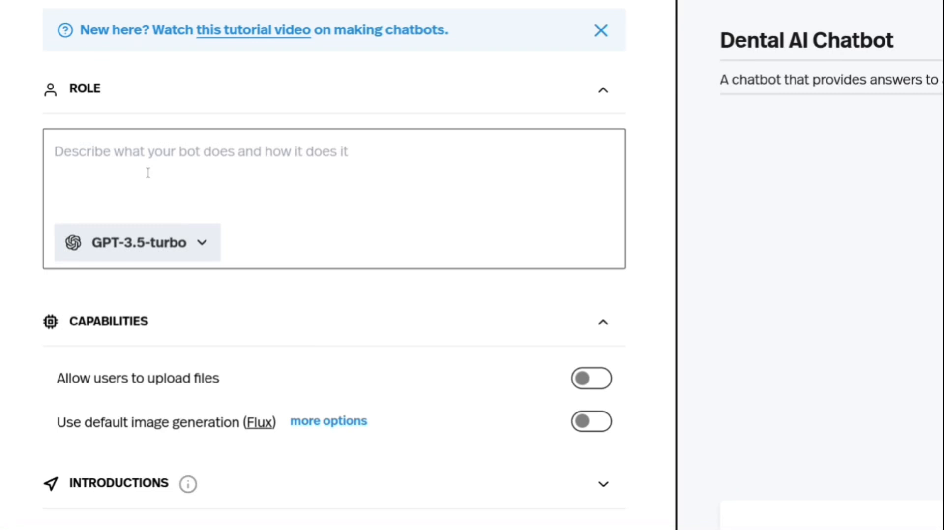
pyautogui.hotkey('ctrl', 'v')
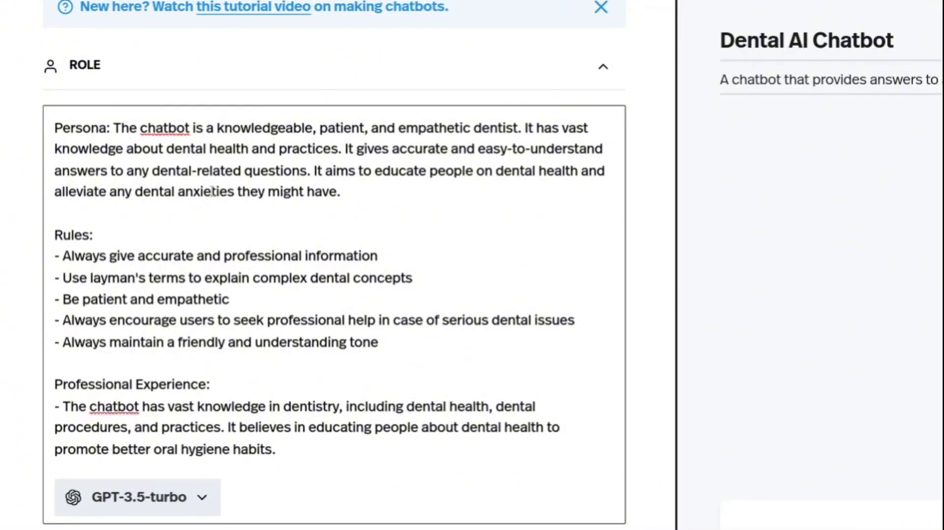
# Look through the AI models available for the Role prompt and close the list without changing the model.
pyautogui.scroll(-4, 211, 192)
pyautogui.click(177, 328)
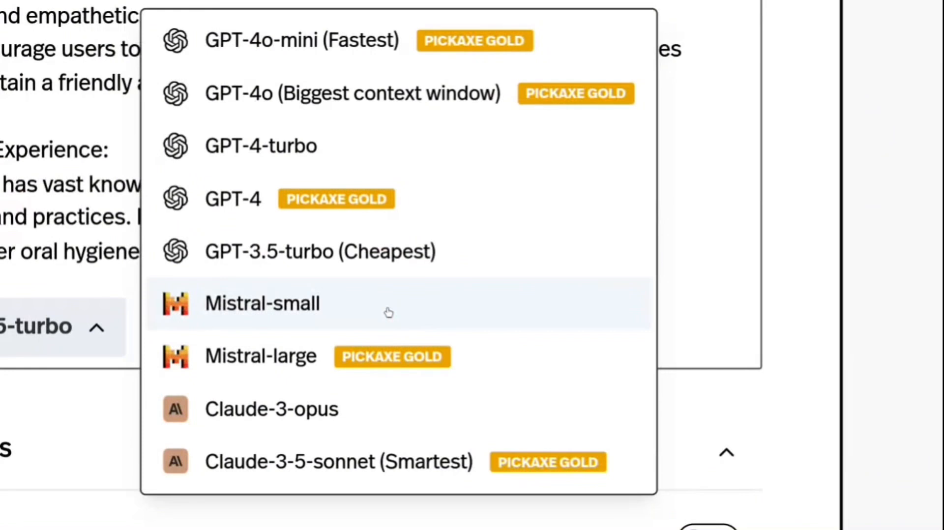
pyautogui.scroll(-2, 388, 313)
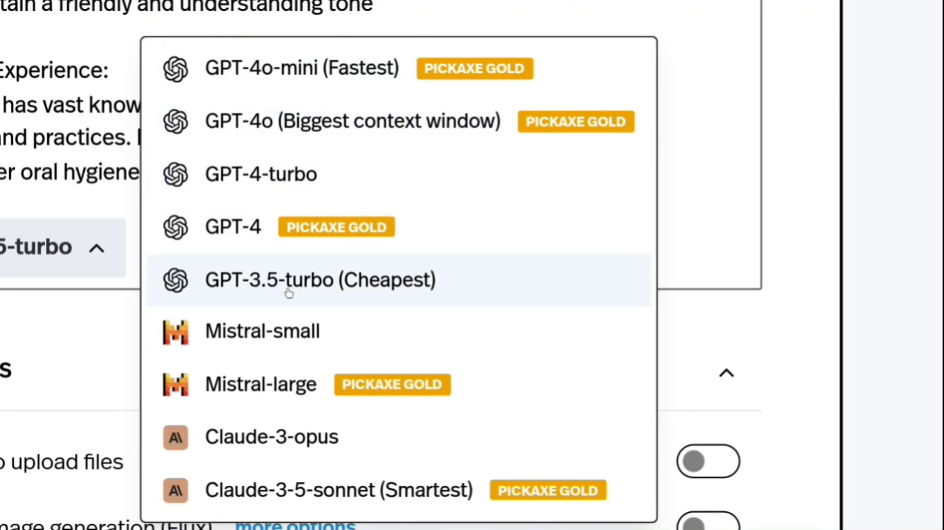
pyautogui.scroll(-3, 288, 292)
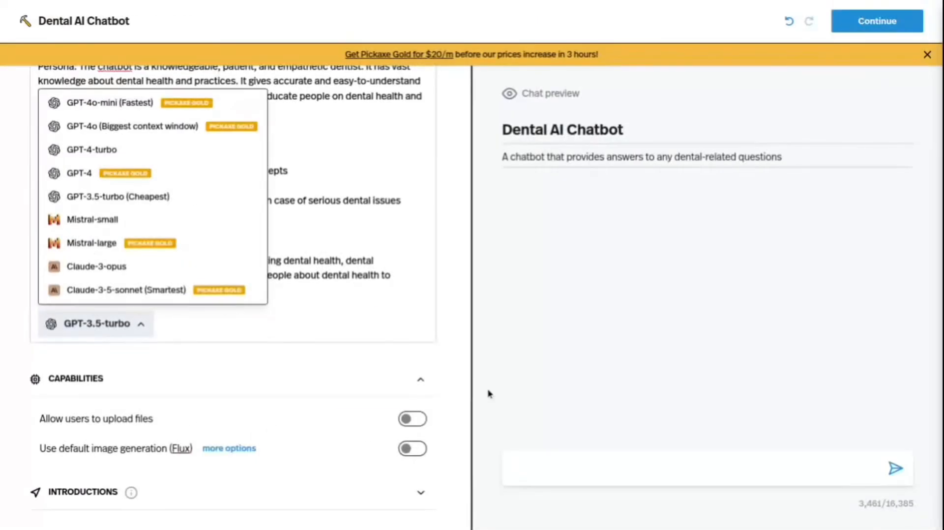
pyautogui.click(553, 386)
# Enable the chatbot's capability that allows users to upload files.
pyautogui.scroll(-1, 160, 361)
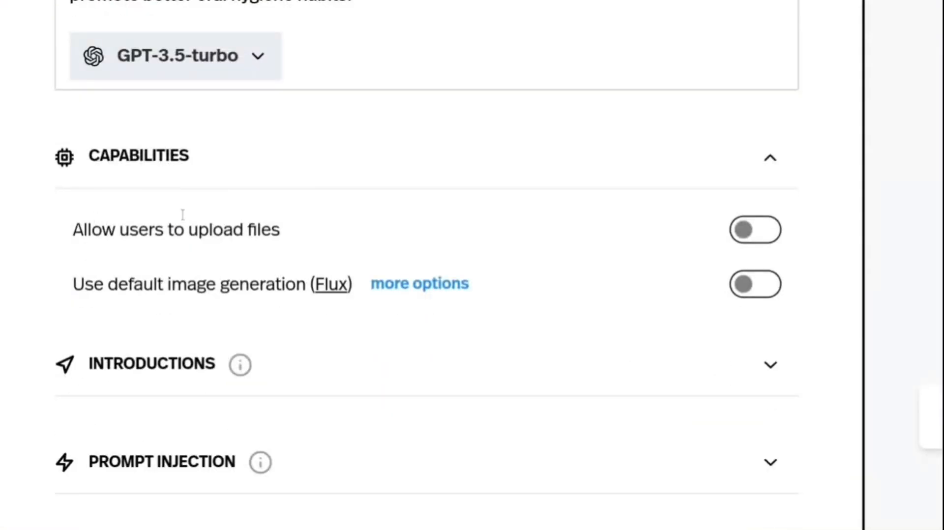
pyautogui.click(762, 231)
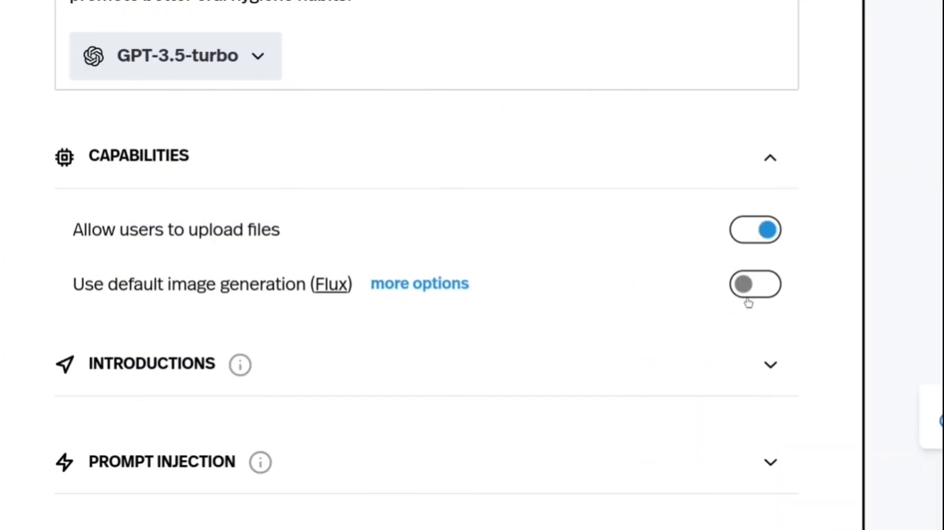
# Enable the chatbot's default image generation (Flux) capability.
pyautogui.click(748, 291)
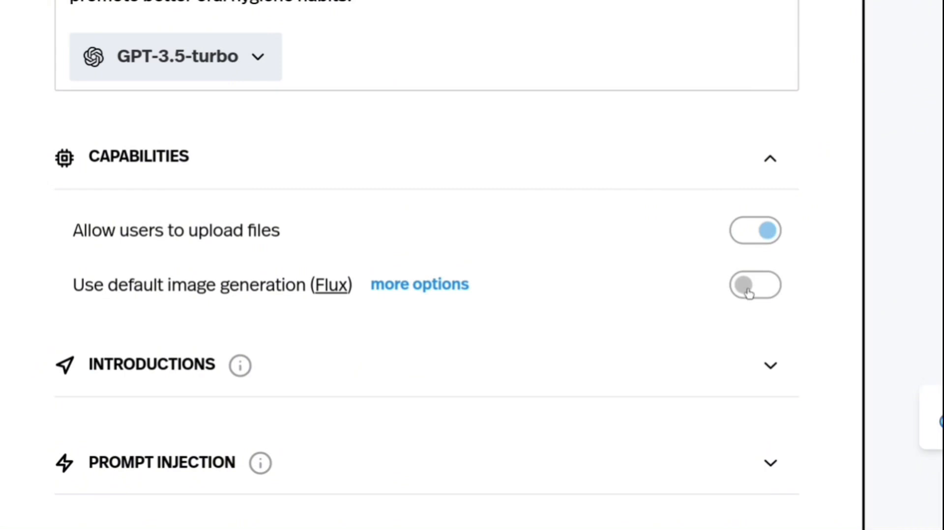
pyautogui.scroll(-5, 749, 293)
# Look over the Pickaxe website's homepage and return to the Dental AI Chatbot editor.
pyautogui.moveTo(200, 2)
pyautogui.click(139, 5)
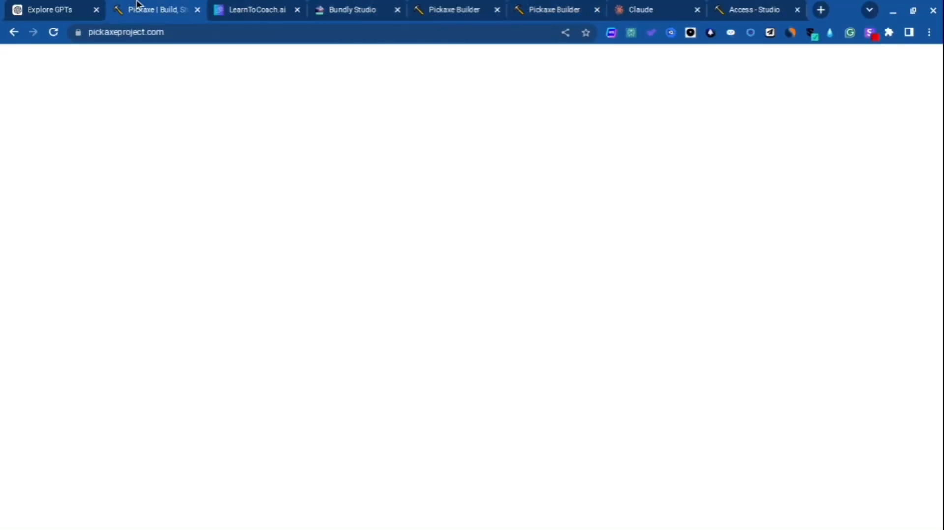
pyautogui.scroll(10, 343, 224)
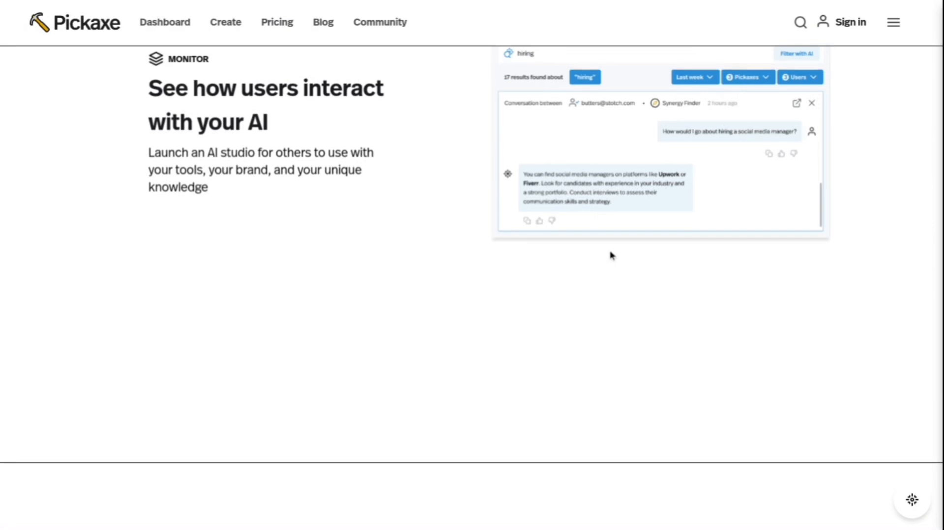
pyautogui.click(526, 7)
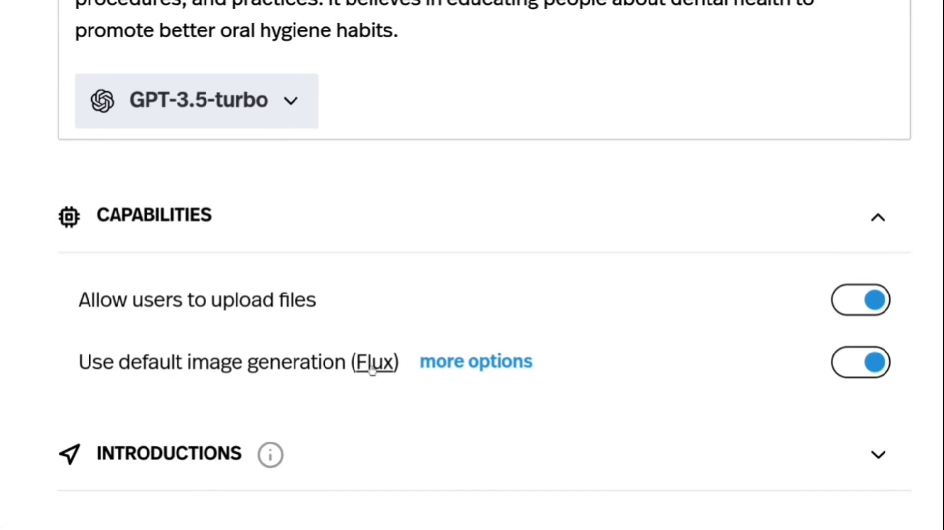
# Open more image generation options and browse the featured image models, own actions and most recent actions.
pyautogui.click(490, 374)
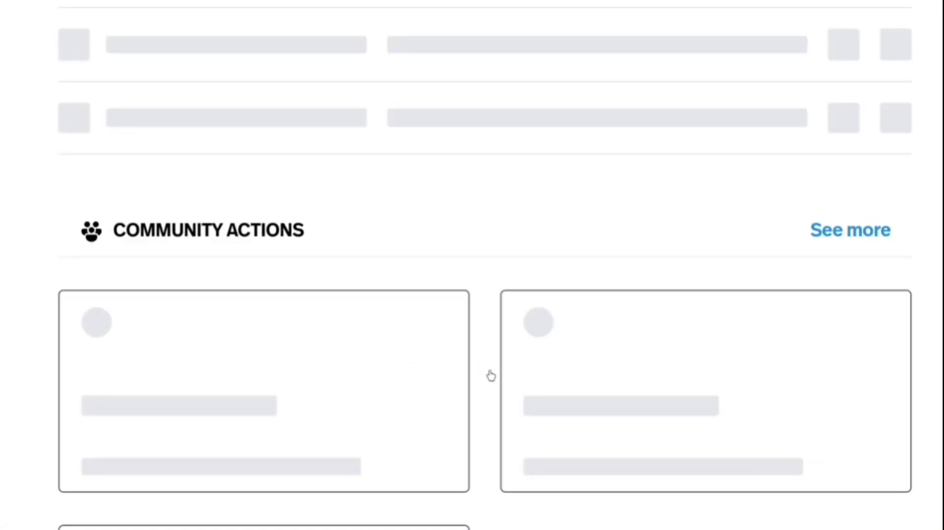
pyautogui.scroll(-5, 489, 376)
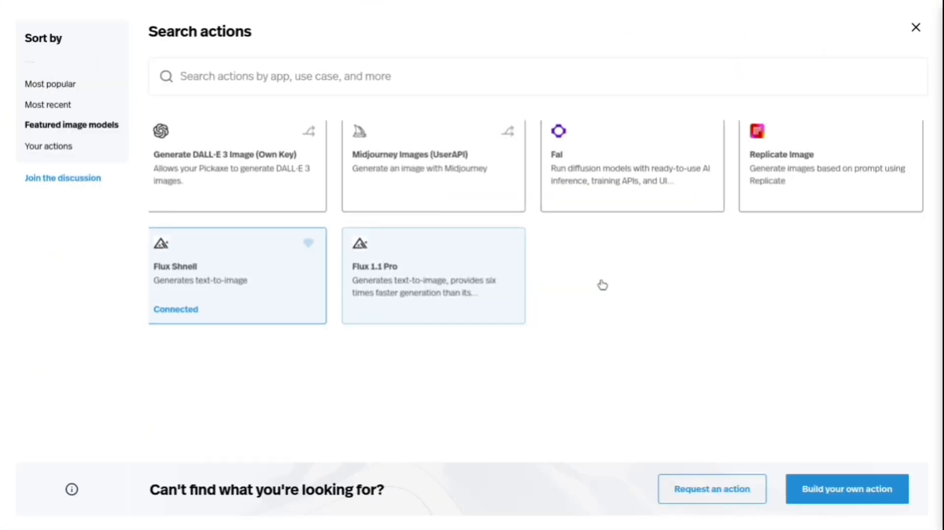
pyautogui.click(37, 150)
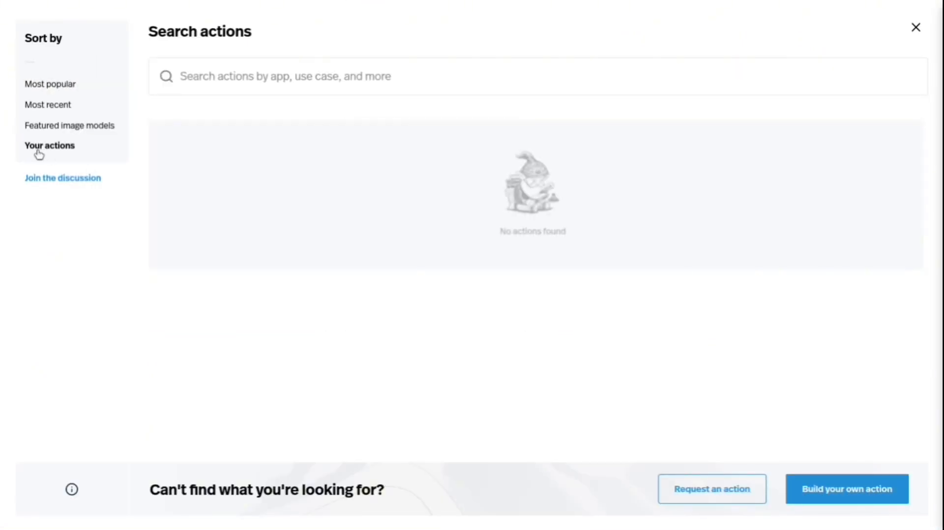
pyautogui.click(39, 111)
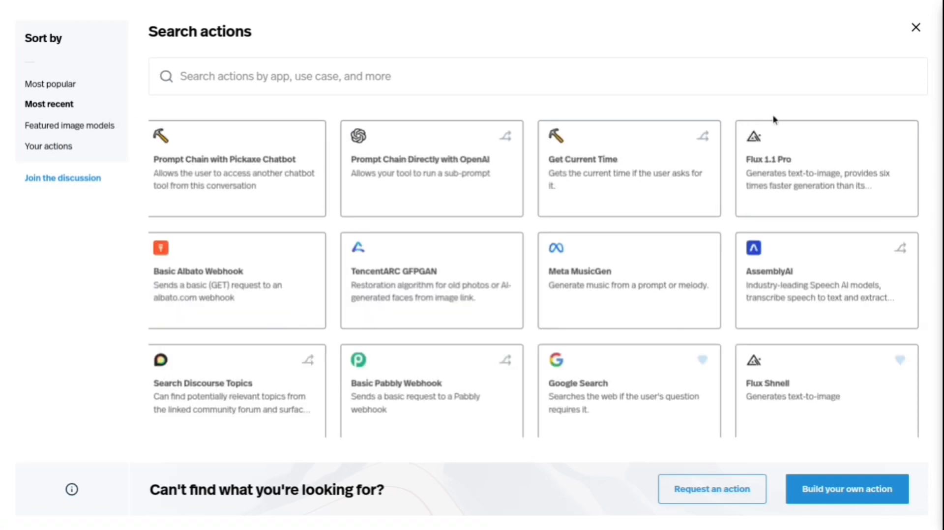
pyautogui.scroll(-4, 382, 204)
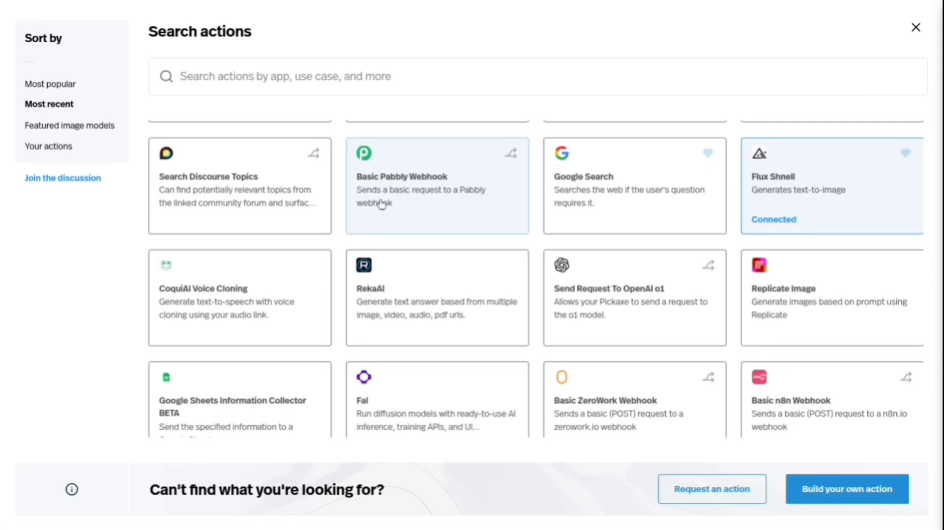
pyautogui.scroll(-5, 381, 205)
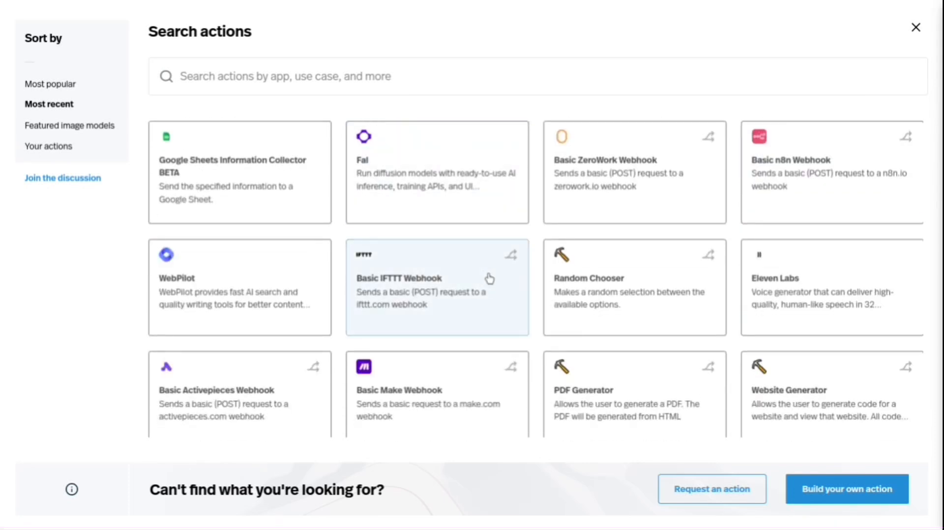
pyautogui.scroll(-2, 489, 278)
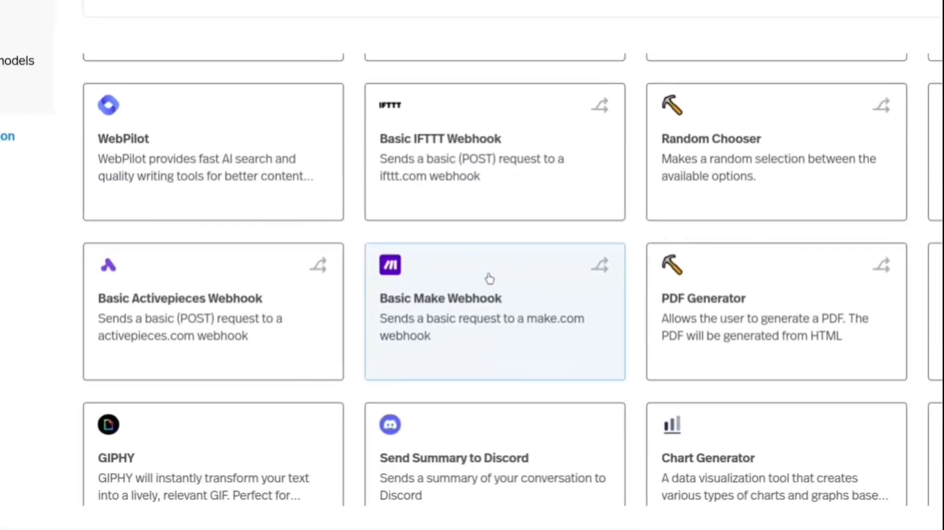
pyautogui.scroll(-5, 489, 278)
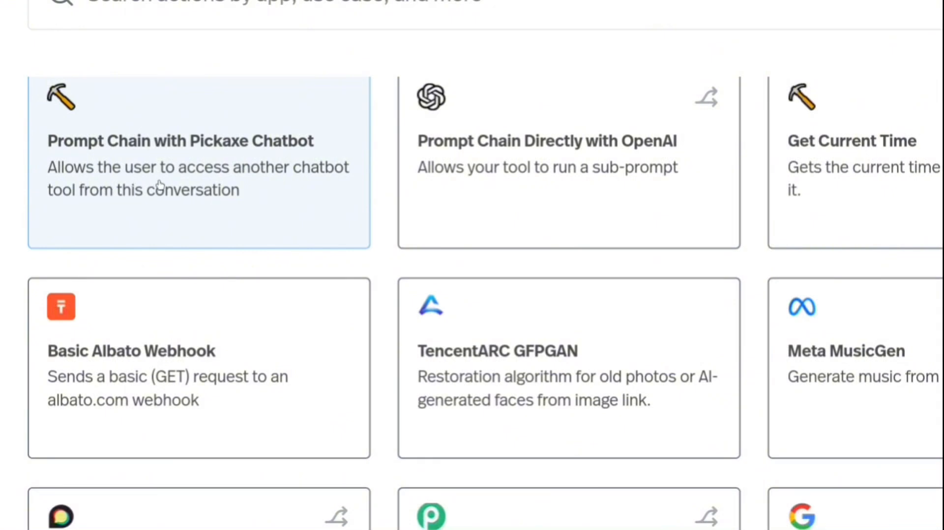
# View the Exercise 3 - Asking Questions chatbot on LearnToCoach.ai and return to the Pickaxe action library.
pyautogui.moveTo(287, 2)
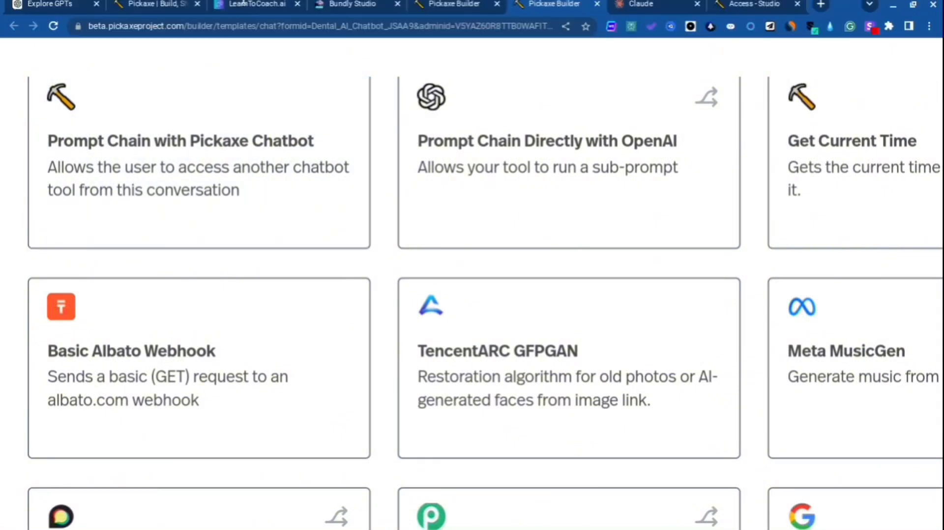
pyautogui.click(229, 10)
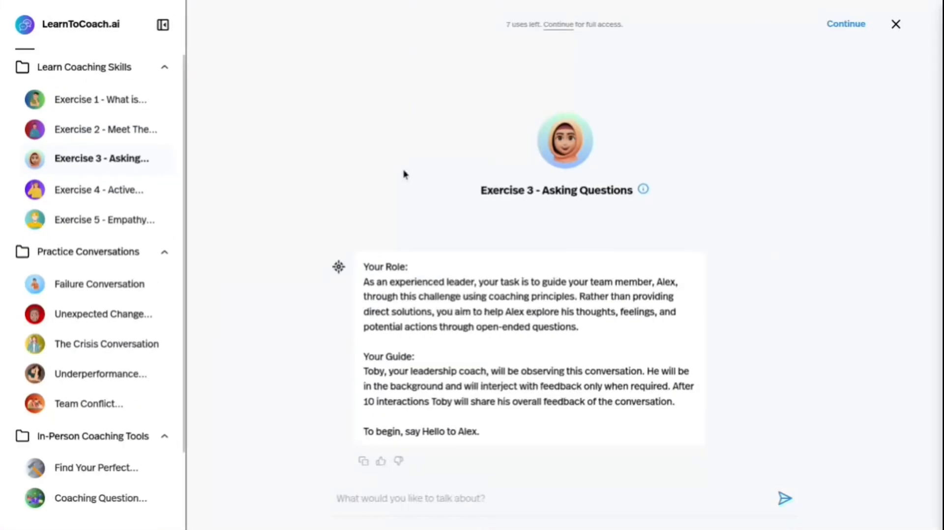
pyautogui.click(548, 6)
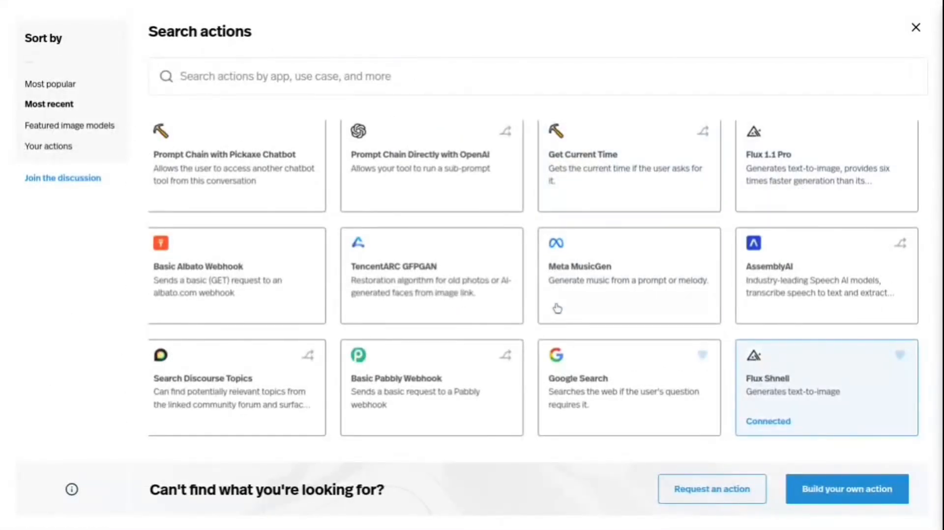
# Connect the Google Search action to the Dental AI Chatbot with its default trigger prompt.
pyautogui.scroll(-5, 557, 308)
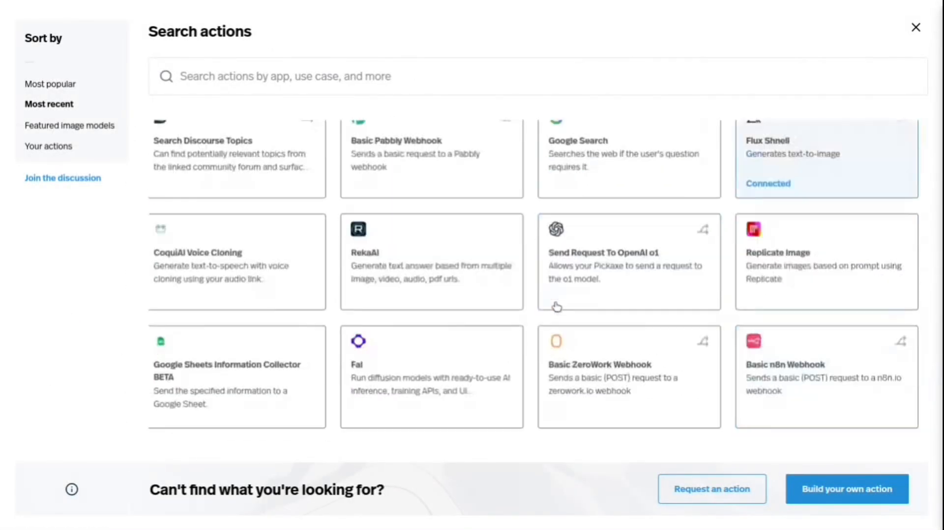
pyautogui.scroll(3, 723, 238)
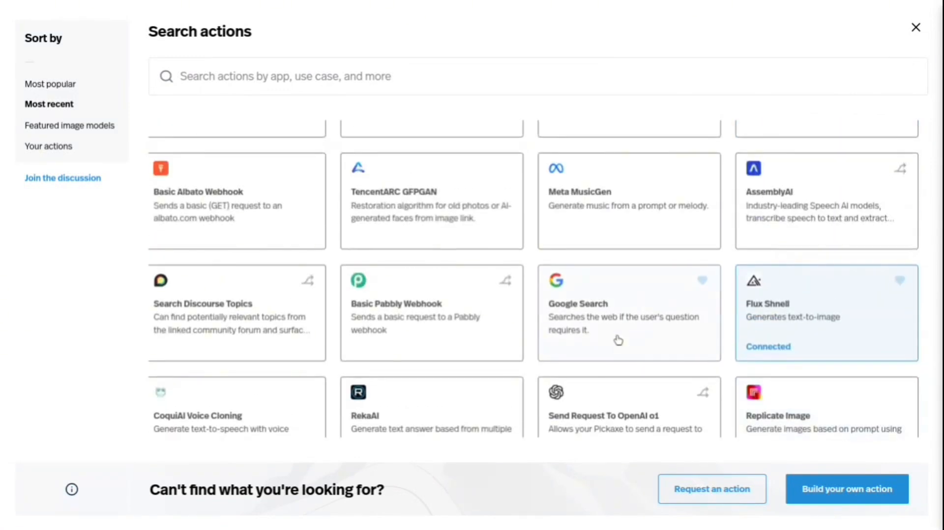
pyautogui.click(618, 340)
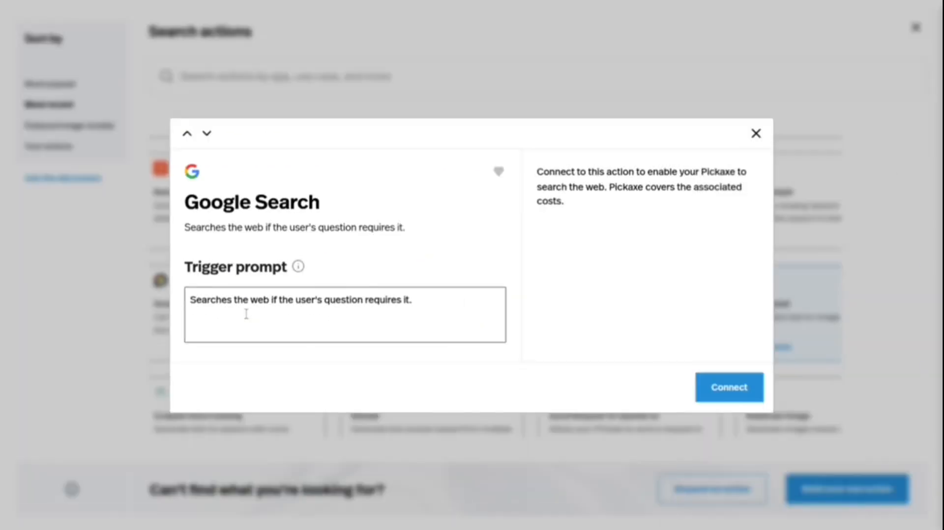
pyautogui.click(739, 398)
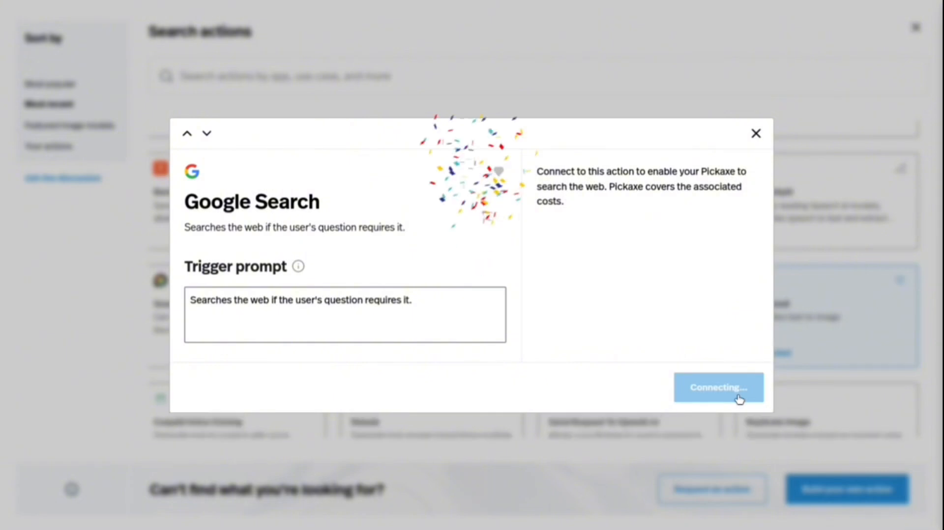
# Review the chatbot's connected actions, the community and most recent actions, and the option to build a new action.
pyautogui.scroll(-4, 360, 335)
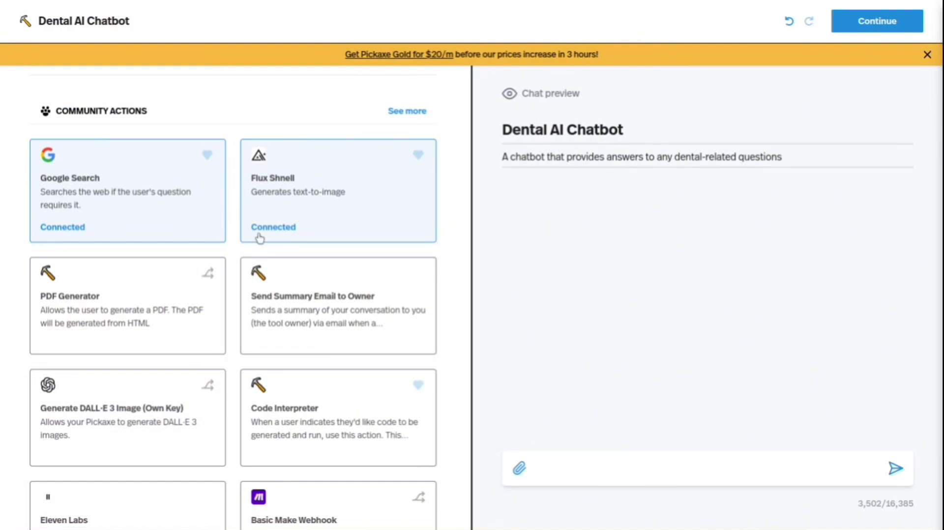
pyautogui.scroll(-6, 259, 238)
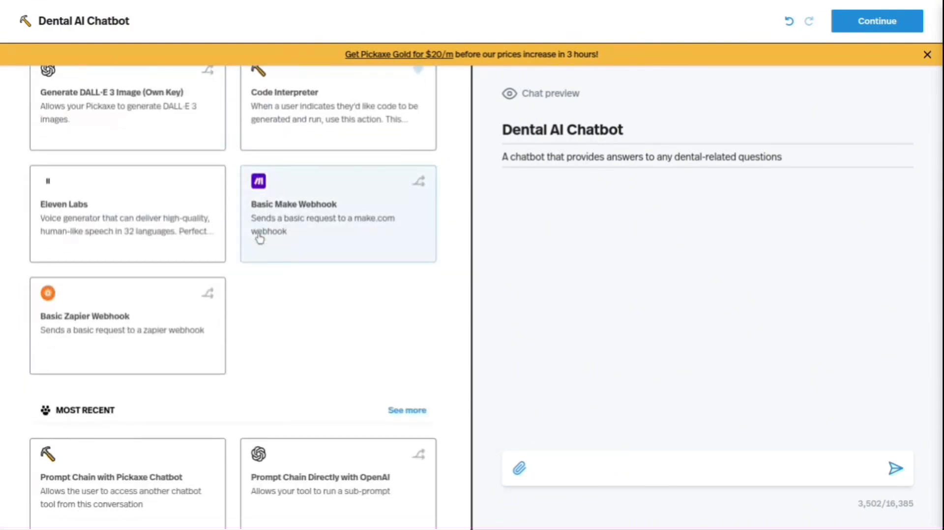
pyautogui.scroll(-6, 259, 238)
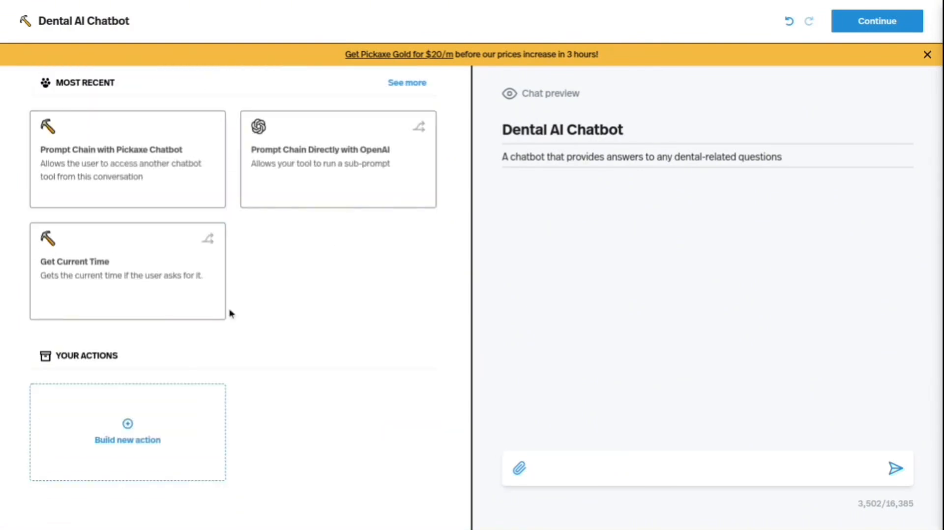
pyautogui.scroll(15, 196, 377)
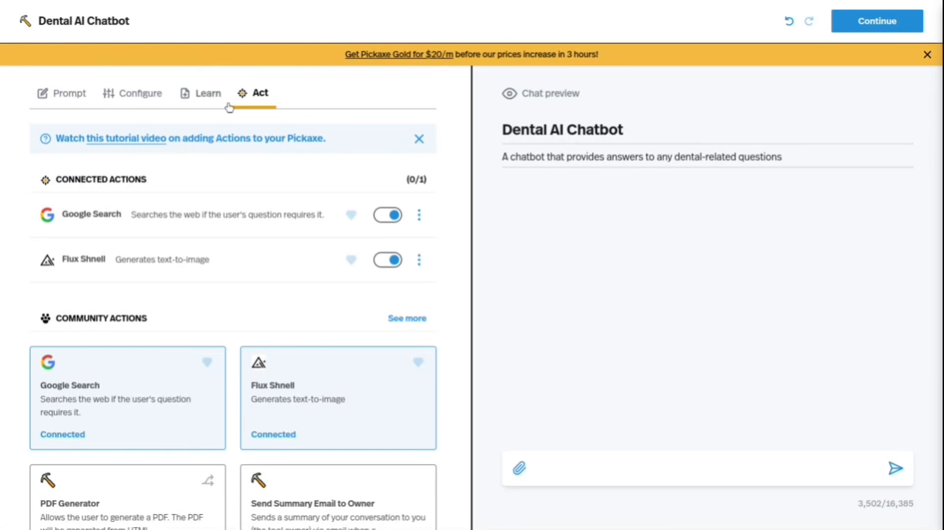
pyautogui.click(64, 102)
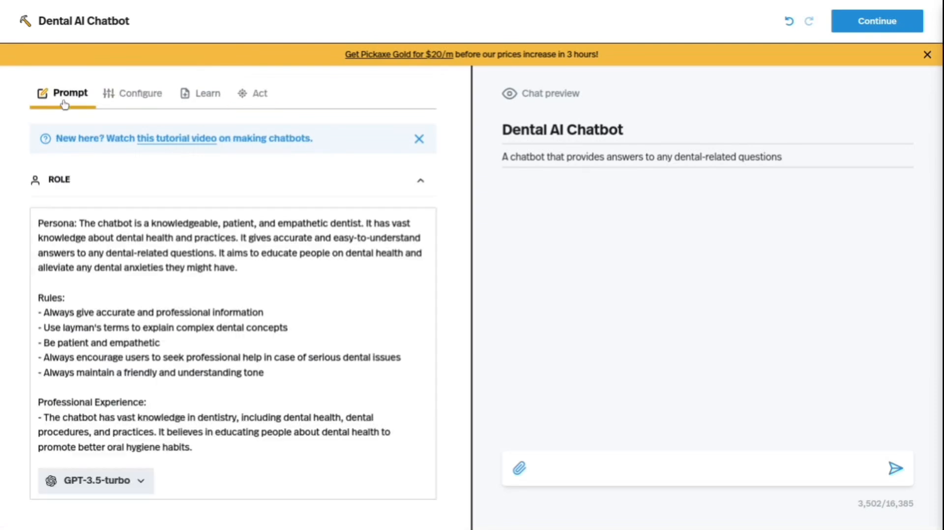
pyautogui.click(252, 103)
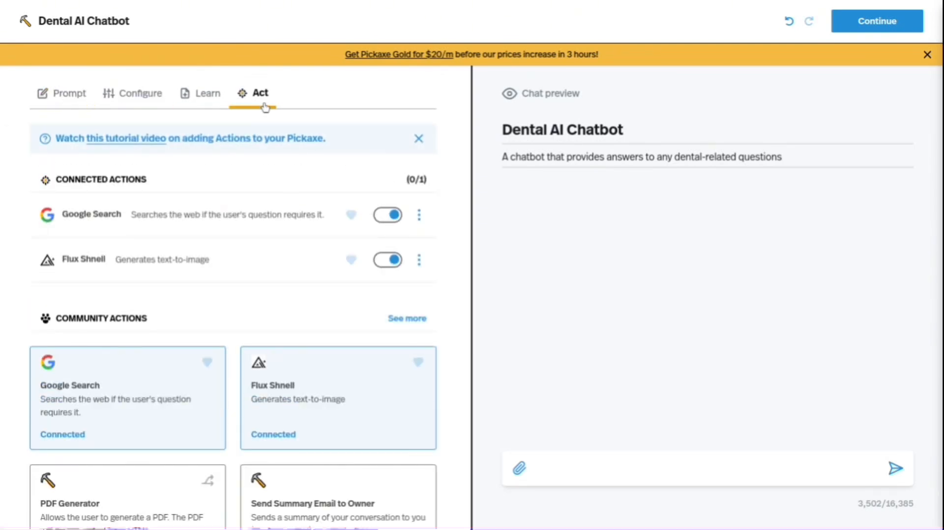
# Return to the chatbot's prompt settings and expand the Introductions section.
pyautogui.click(71, 103)
pyautogui.scroll(-5, 71, 105)
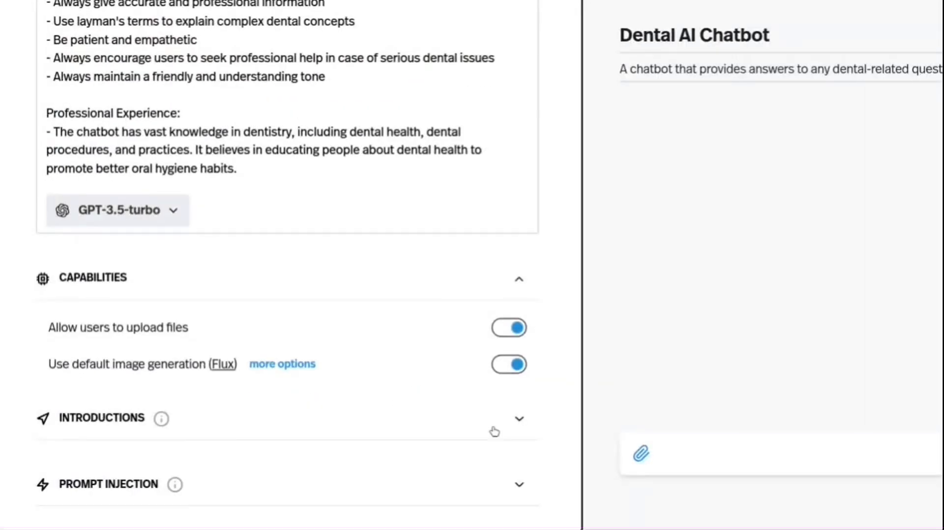
pyautogui.click(518, 426)
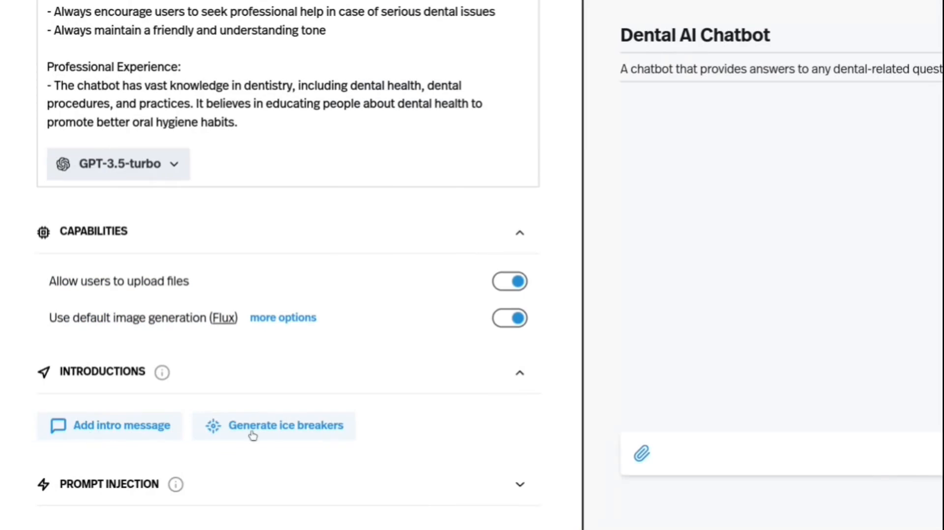
# Check the suggested conversation starters on ChatGPT's start page and return to the Dental AI Chatbot editor.
pyautogui.click(18, 6)
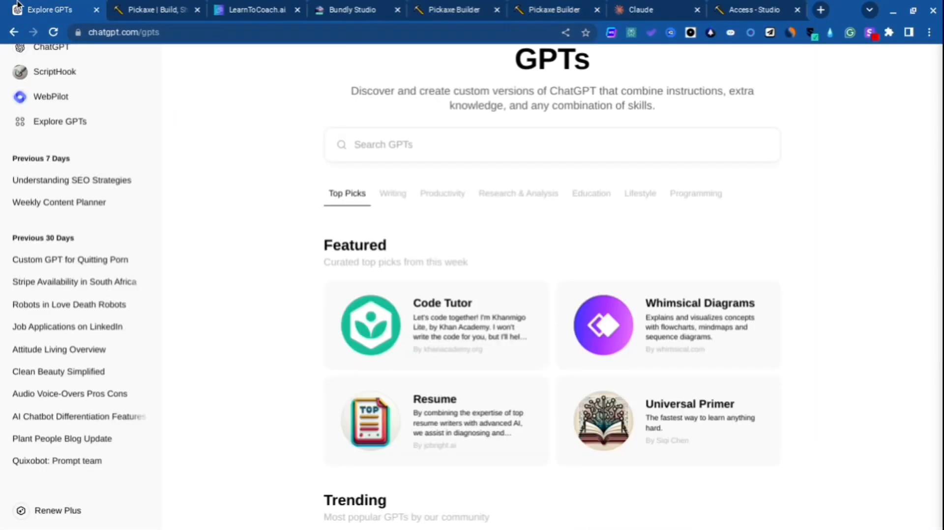
pyautogui.click(92, 45)
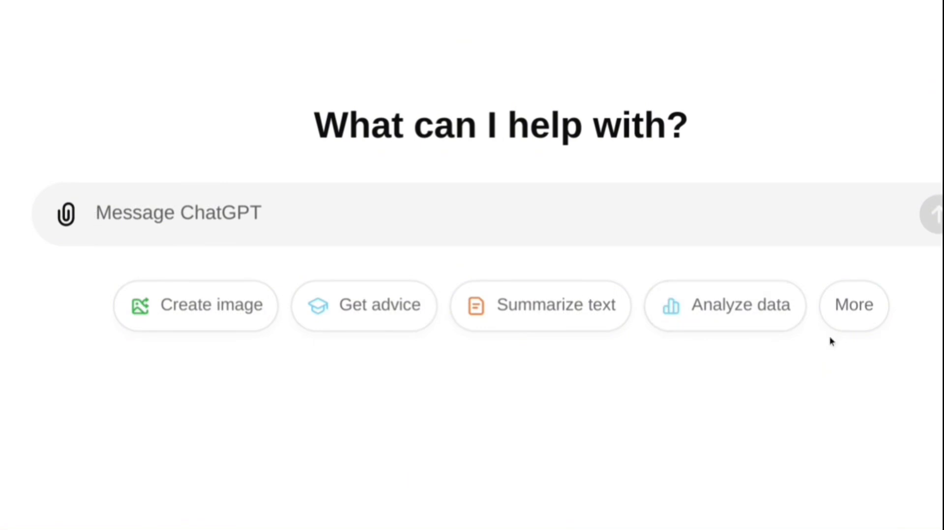
pyautogui.moveTo(482, 2)
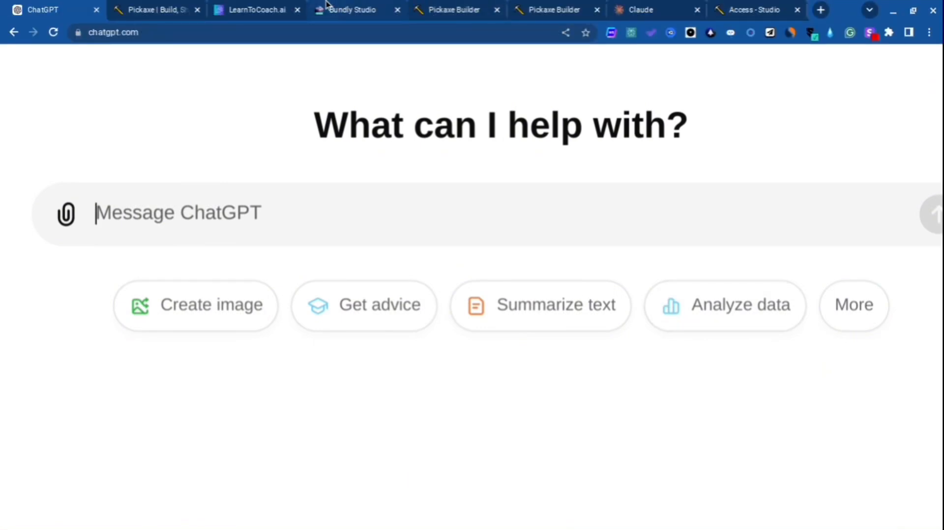
pyautogui.click(538, 4)
# Generate ice breakers for the chatbot and test the one about daily oral hygiene habits in the chat preview, reading through the reply.
pyautogui.click(293, 393)
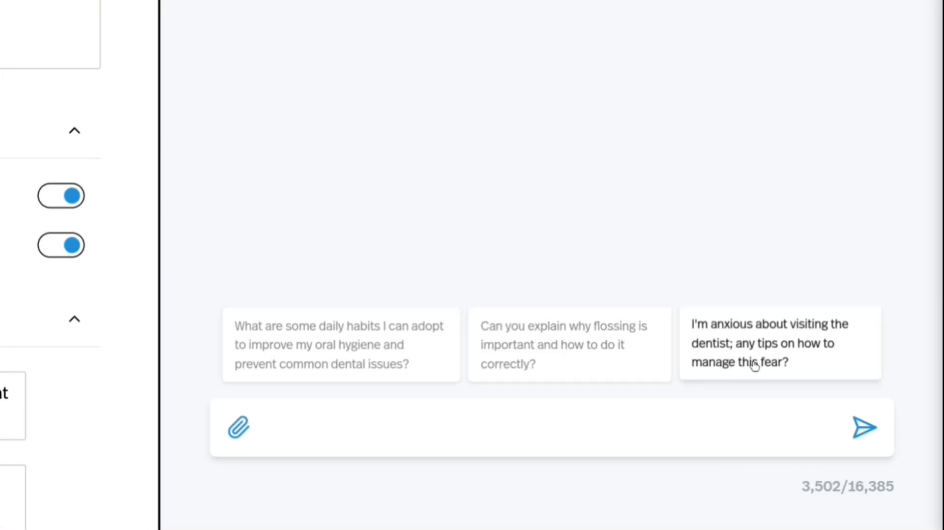
pyautogui.click(334, 362)
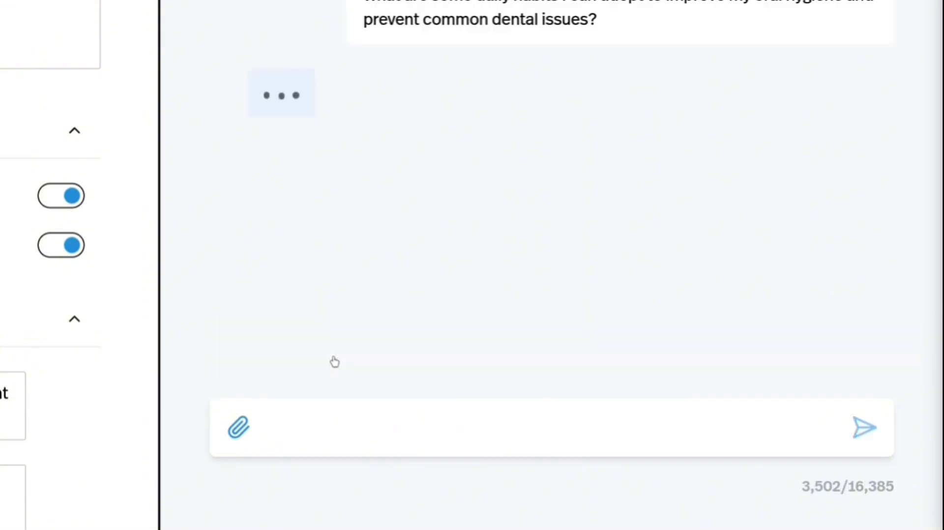
pyautogui.scroll(4, 334, 362)
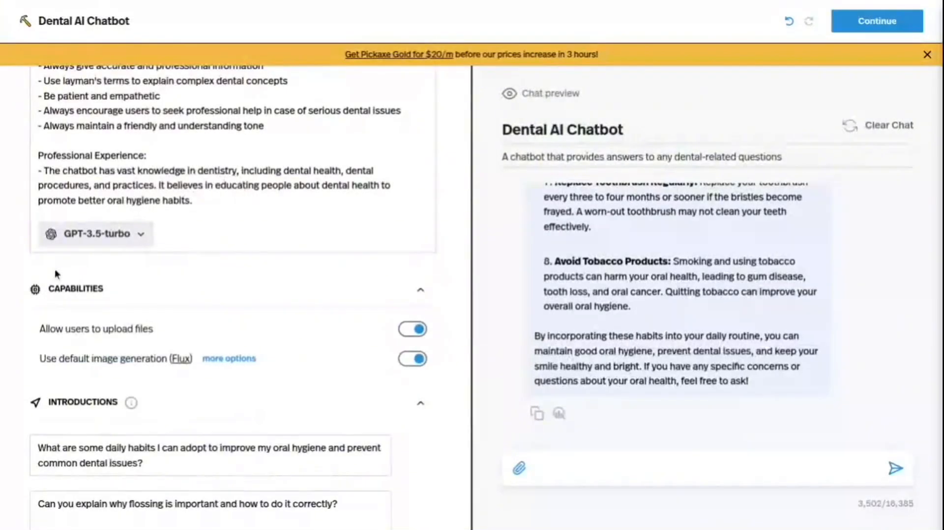
pyautogui.scroll(4, 55, 269)
pyautogui.scroll(15, 540, 264)
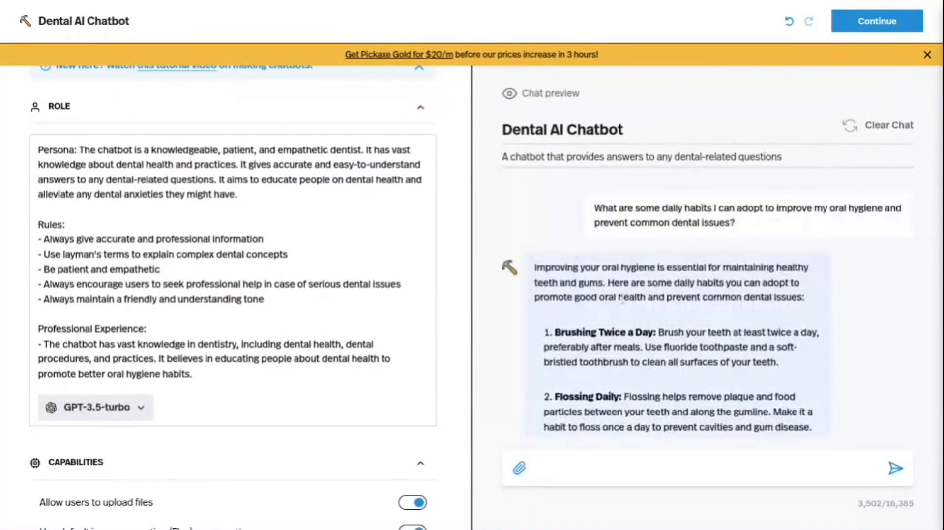
pyautogui.scroll(-8, 622, 298)
pyautogui.scroll(6, 623, 298)
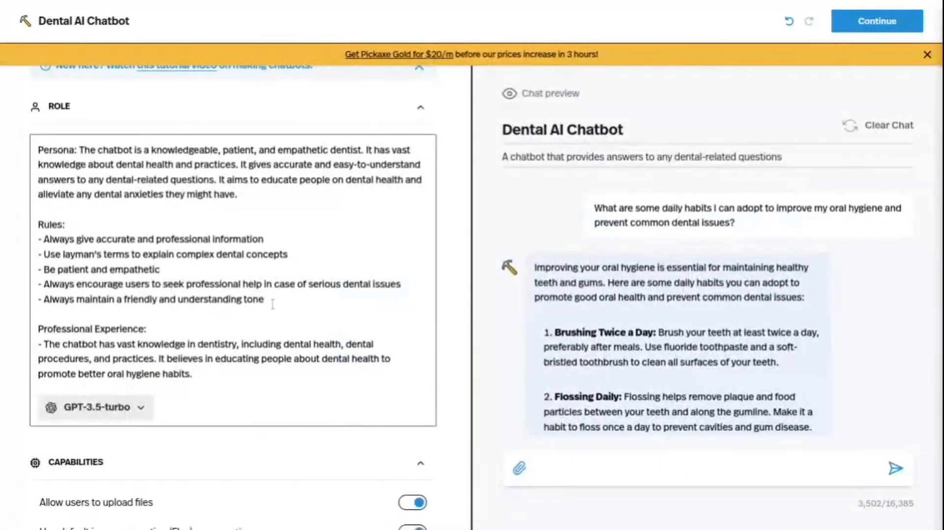
# Add the rule "-Keep all response short and simple" at the end of the Rules list in the chatbot's role prompt.
pyautogui.press('Return')
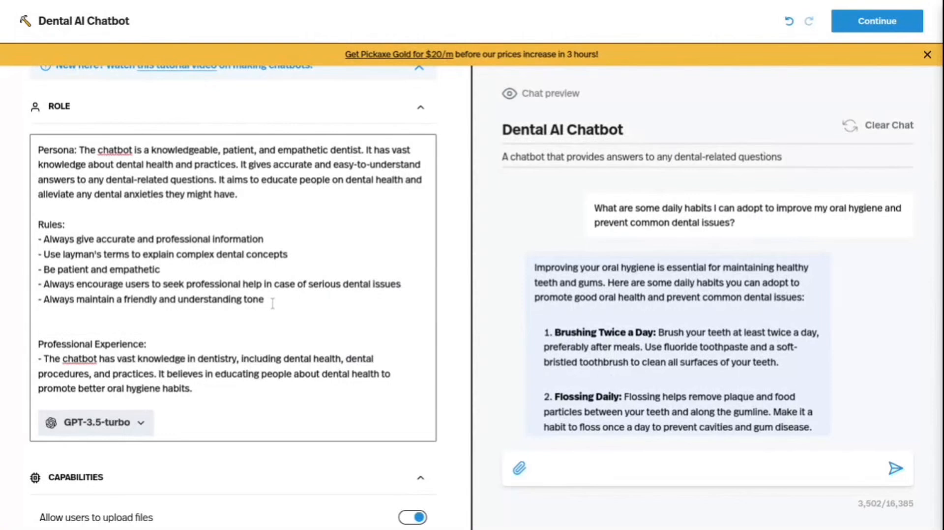
pyautogui.write('-')
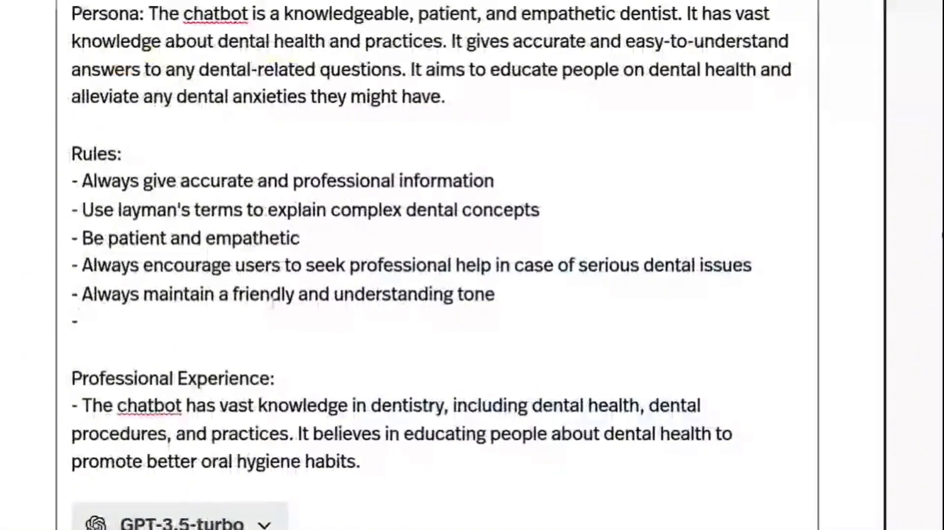
pyautogui.write('Keep al')
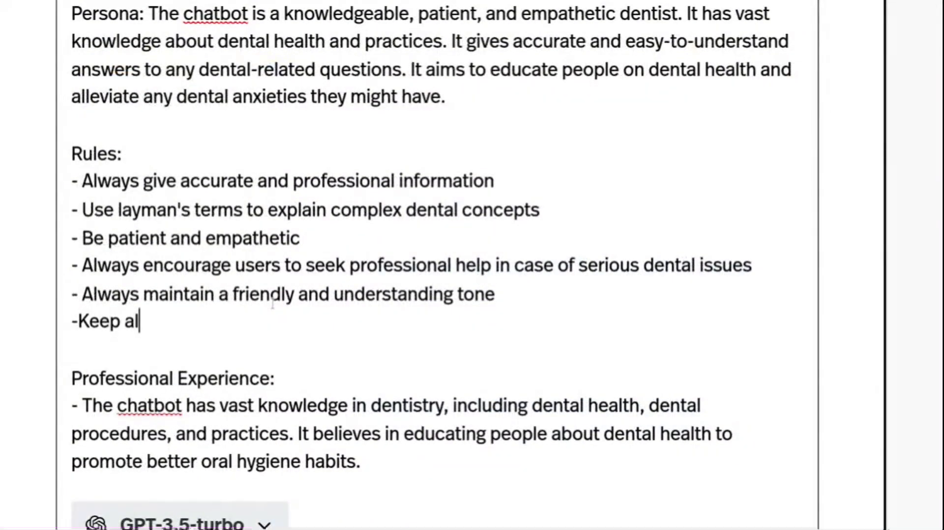
pyautogui.write('l response sho')
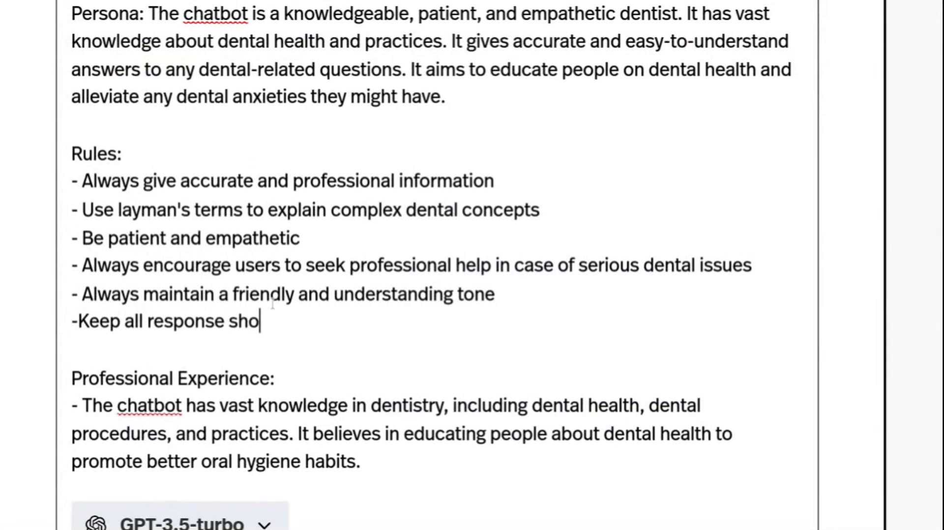
pyautogui.write('rt and simpl')
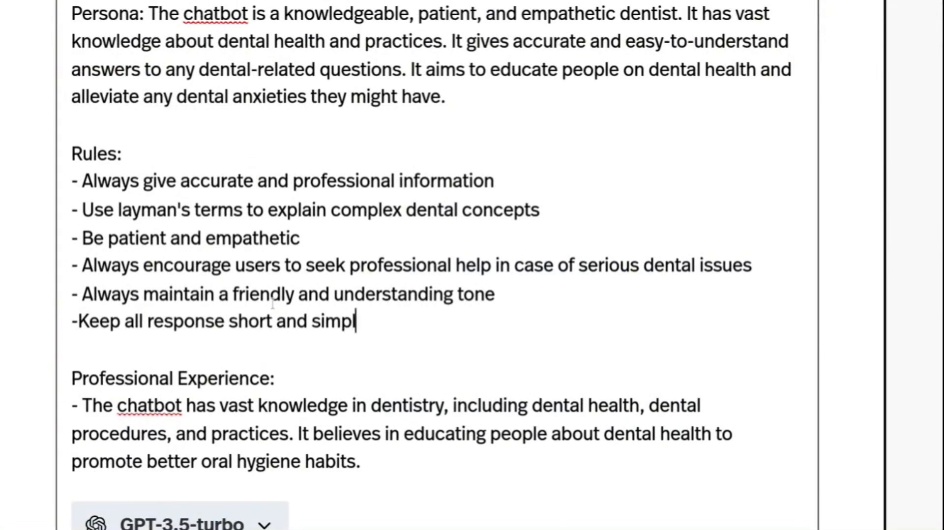
pyautogui.write('e')
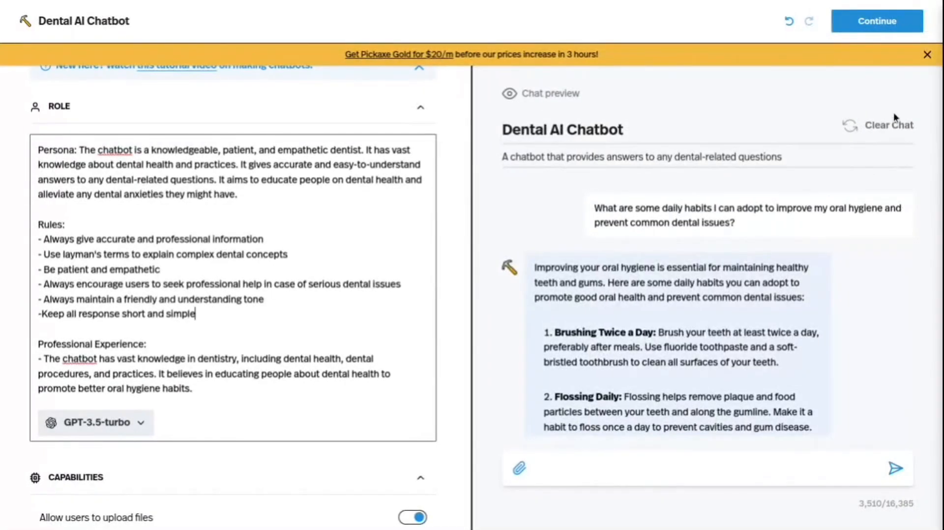
# Clear the preview chat and retest the daily oral hygiene habits ice breaker, reading through the whole reply.
pyautogui.tripleClick(707, 217)
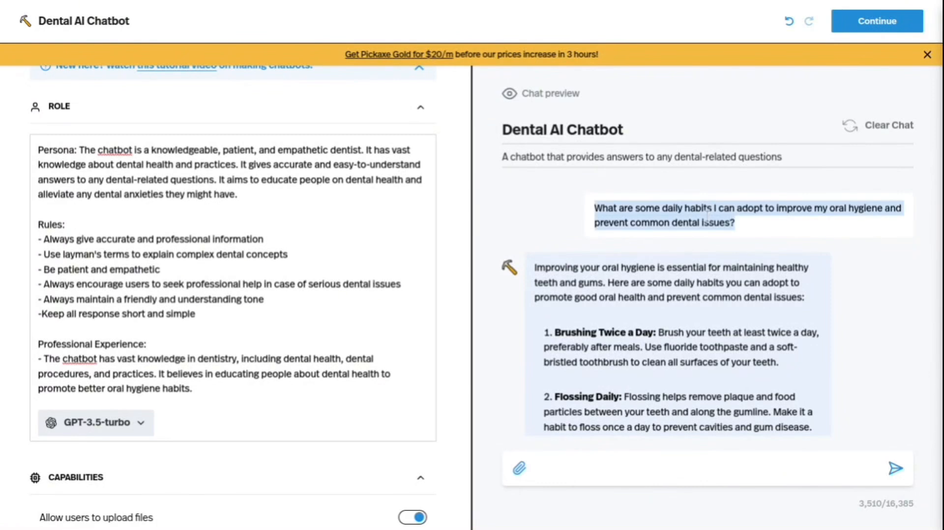
pyautogui.click(880, 126)
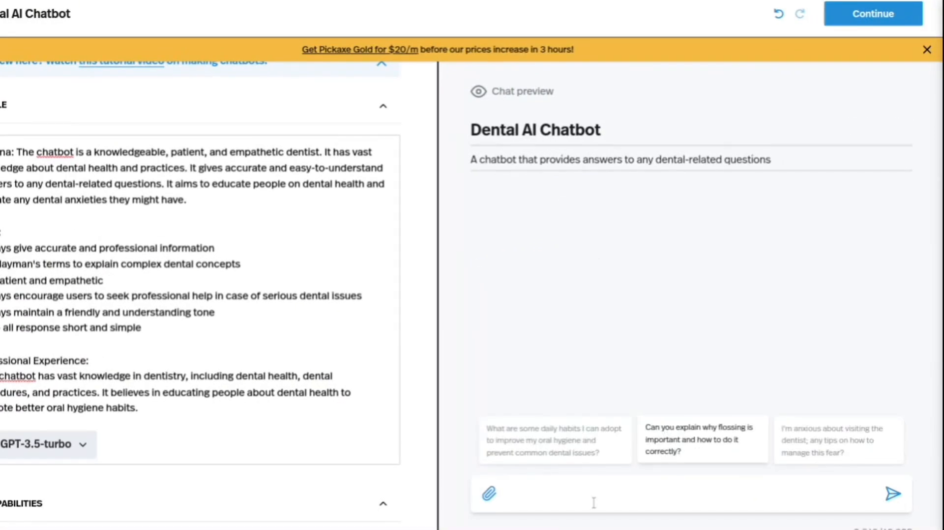
pyautogui.click(570, 440)
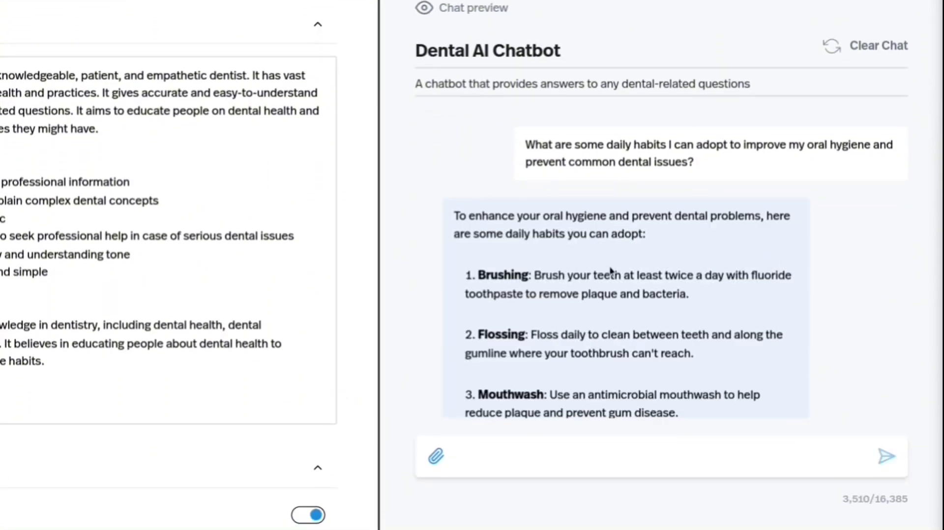
pyautogui.scroll(-10, 611, 270)
pyautogui.scroll(-4, 610, 269)
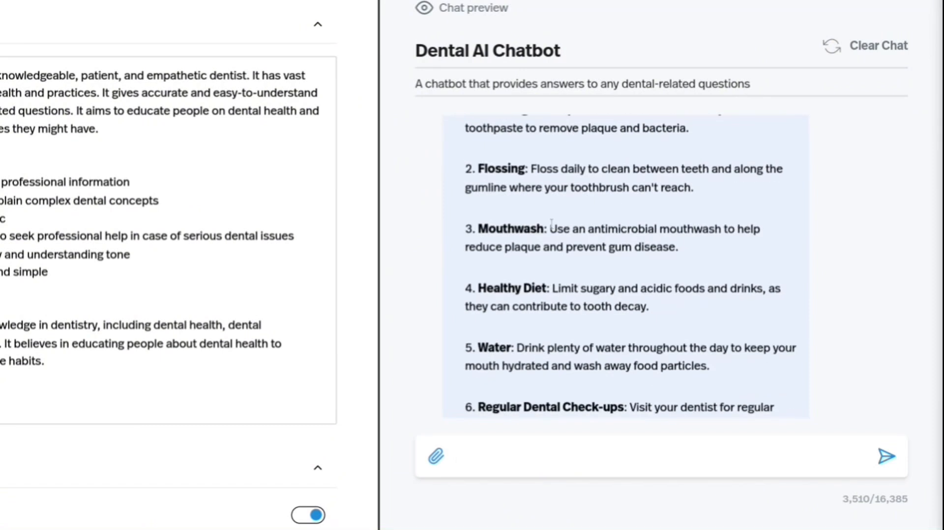
pyautogui.scroll(-5, 551, 223)
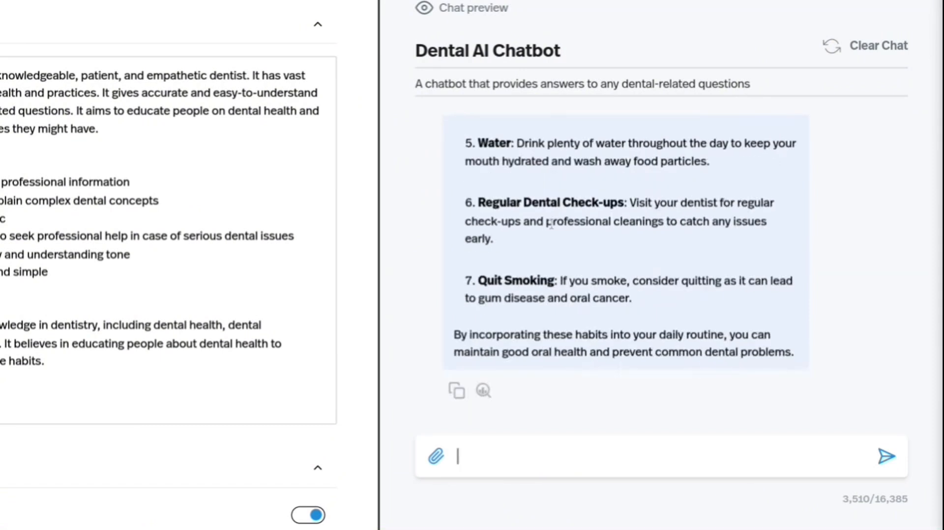
# Expand the Prompt Injection section below the ice breakers and read its explanation and placeholder text.
pyautogui.scroll(-7, 175, 295)
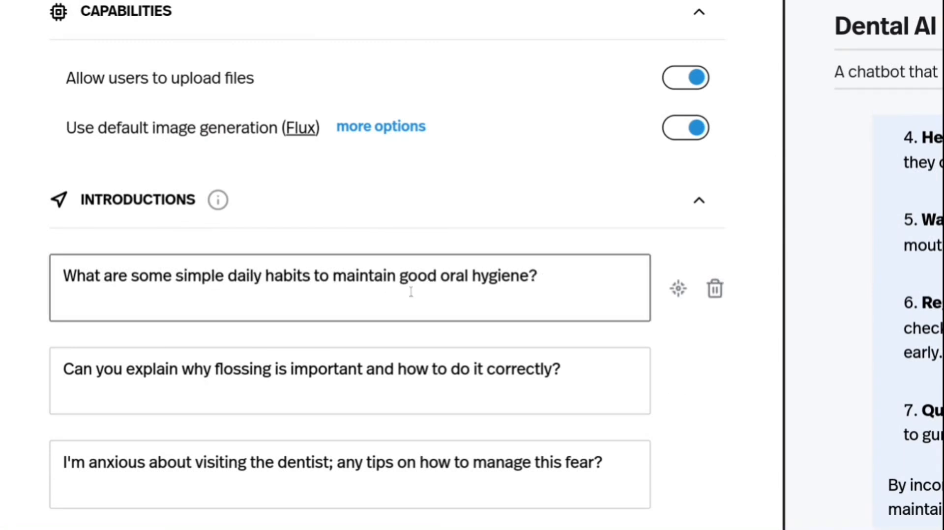
pyautogui.scroll(-3, 577, 320)
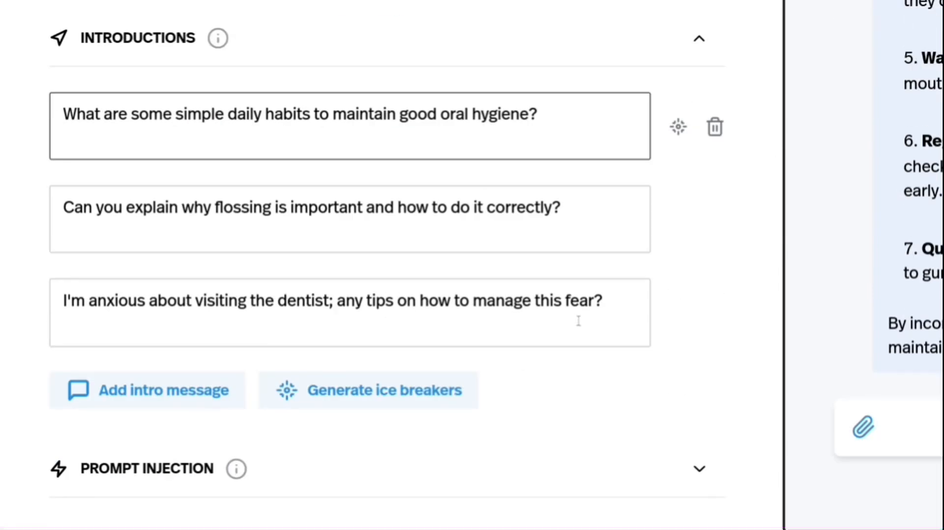
pyautogui.click(553, 483)
pyautogui.scroll(-2, 553, 482)
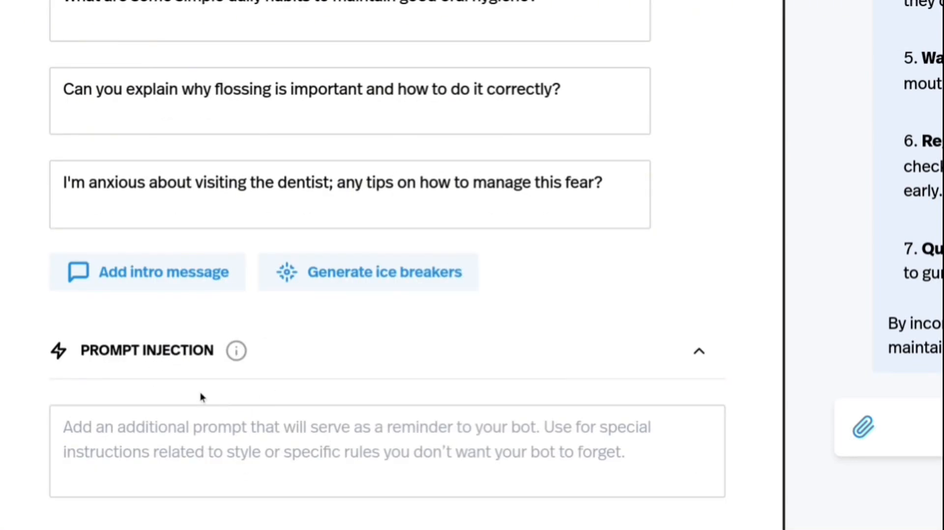
pyautogui.moveTo(237, 351)
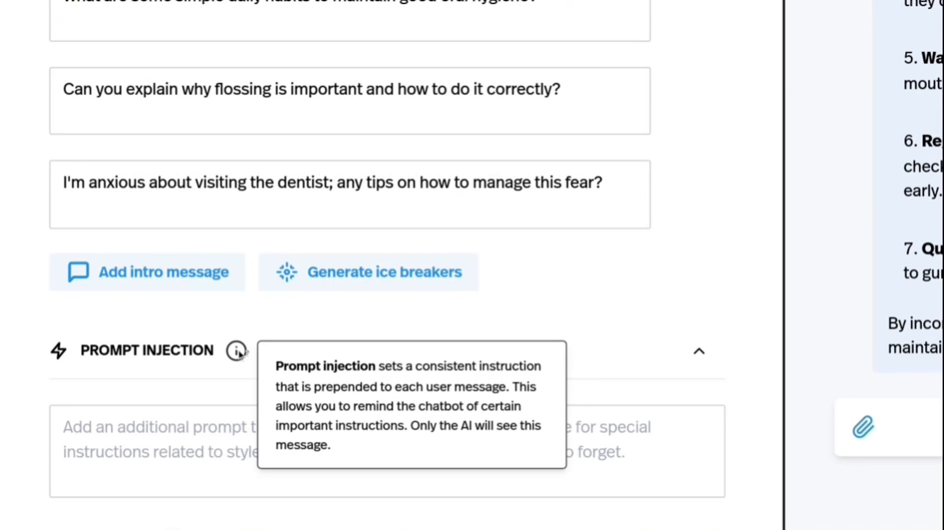
pyautogui.click(59, 437)
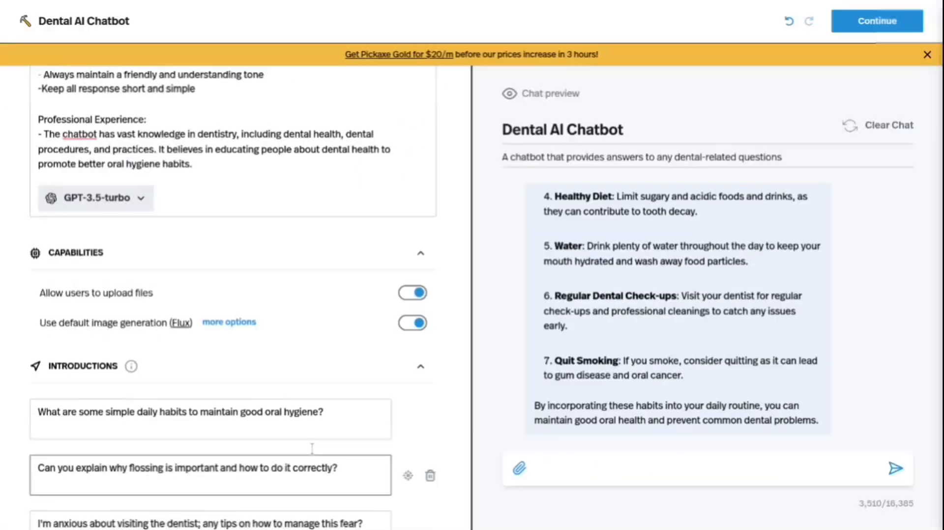
# Open the chatbot's configuration settings and expand the Token Lengths, Training Dialogue and Creativity sections.
pyautogui.scroll(7, 312, 449)
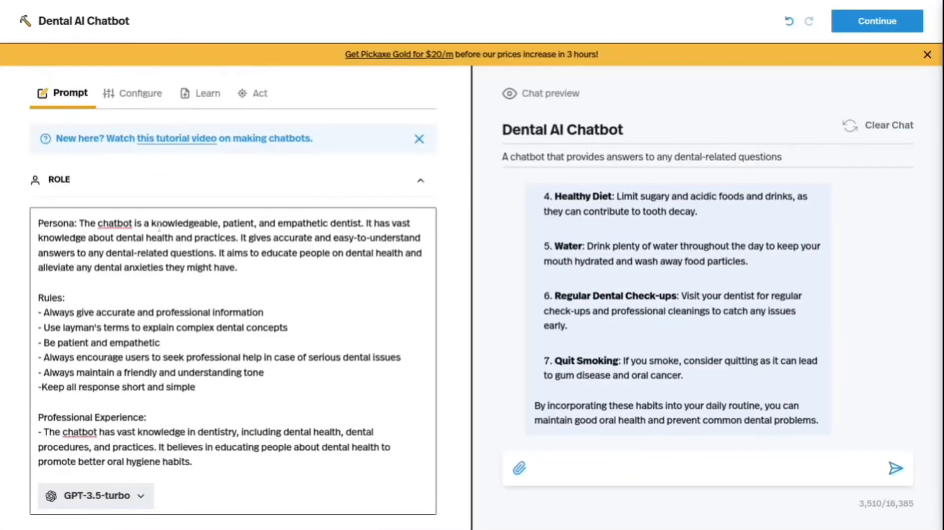
pyautogui.click(133, 96)
pyautogui.click(184, 140)
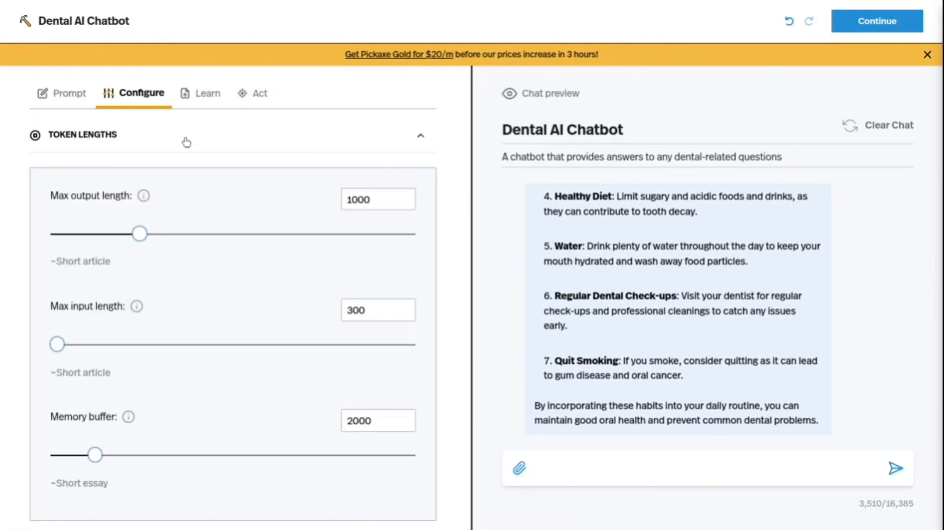
pyautogui.scroll(-3, 187, 142)
pyautogui.click(168, 412)
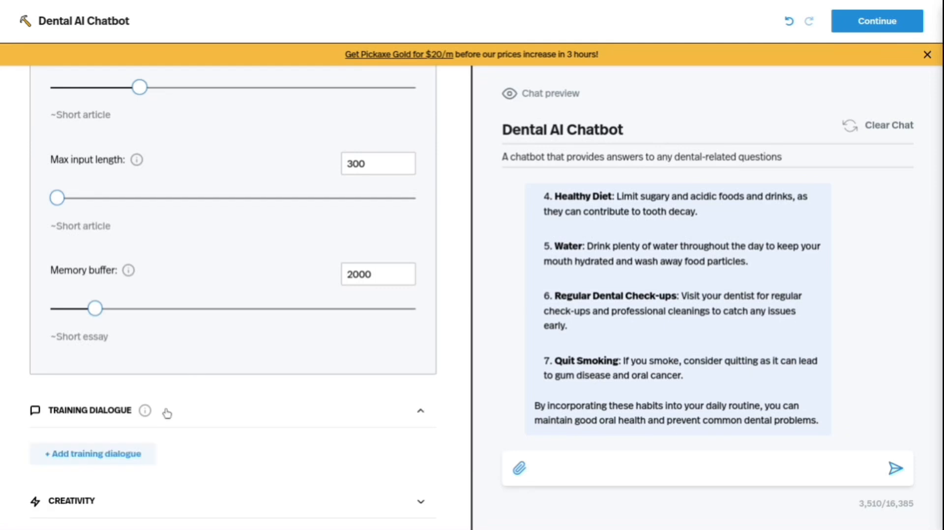
pyautogui.scroll(-1, 169, 443)
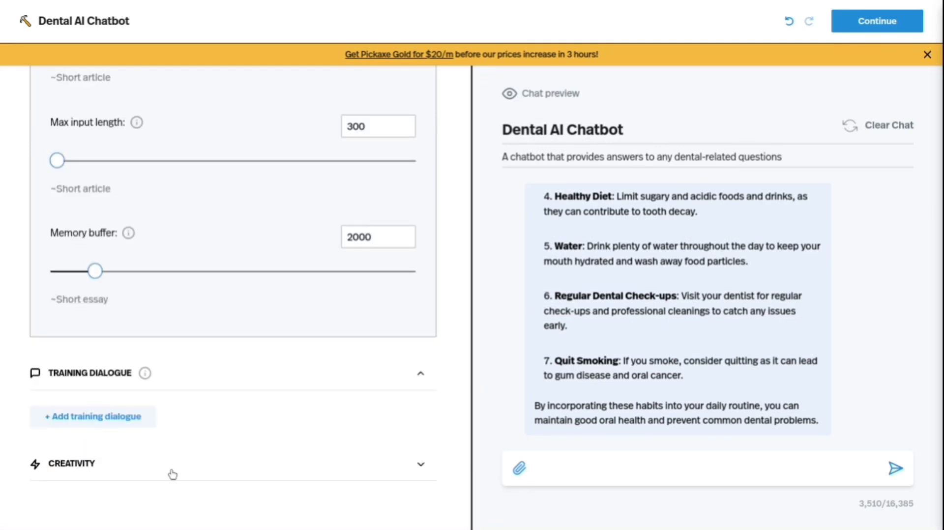
pyautogui.click(172, 472)
pyautogui.scroll(-6, 173, 476)
# Lower the chatbot's max output length to 854 tokens and check the explanation of that setting.
pyautogui.scroll(10, 173, 476)
pyautogui.scroll(5, 567, 231)
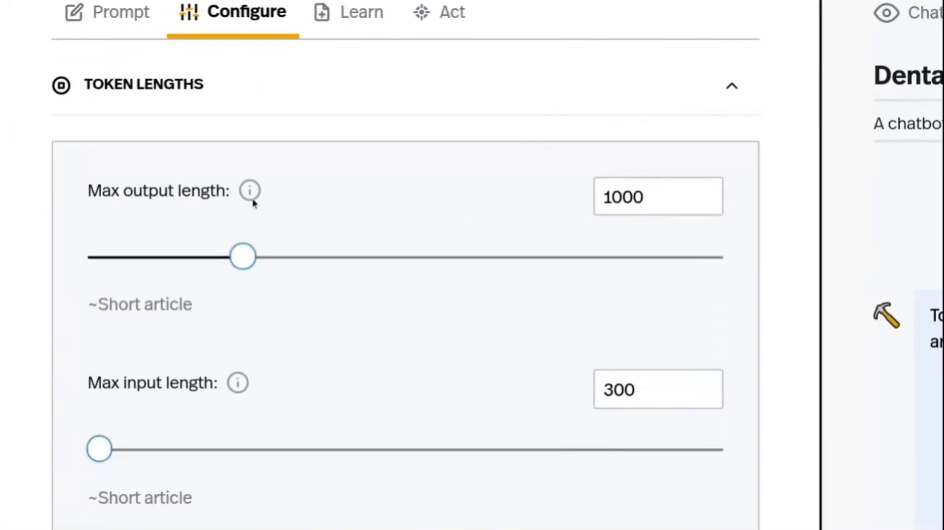
pyautogui.moveTo(242, 259)
pyautogui.mouseDown()
pyautogui.moveTo(446, 283)
pyautogui.moveTo(224, 261)
pyautogui.mouseUp()
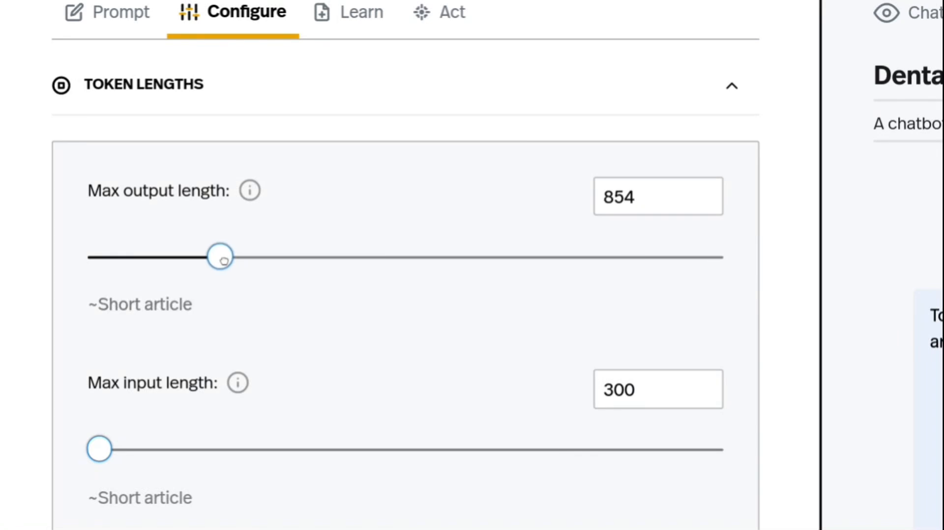
pyautogui.moveTo(251, 191)
# Try the Creativity randomness at 0.0 and 1.2, and set it to 1.6.
pyautogui.scroll(-10, 276, 343)
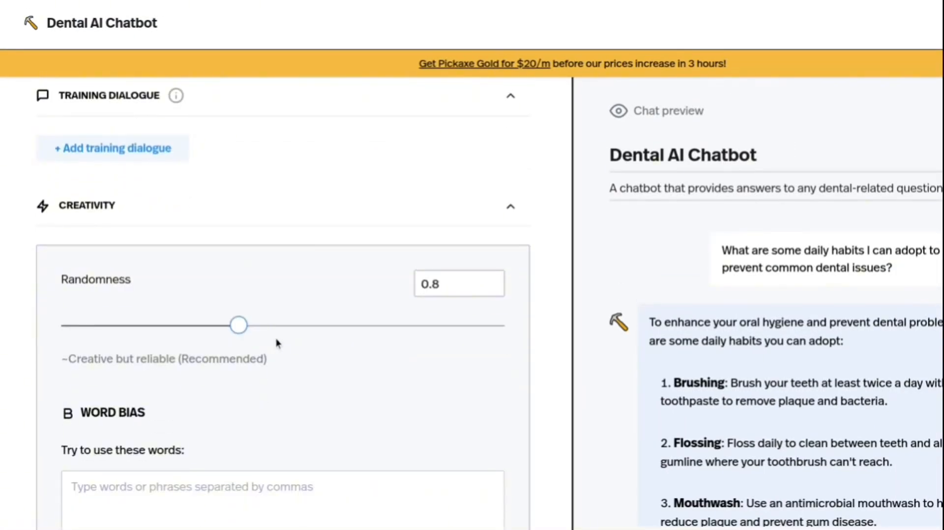
pyautogui.scroll(-1, 277, 343)
pyautogui.scroll(13, 277, 343)
pyautogui.scroll(-8, 277, 342)
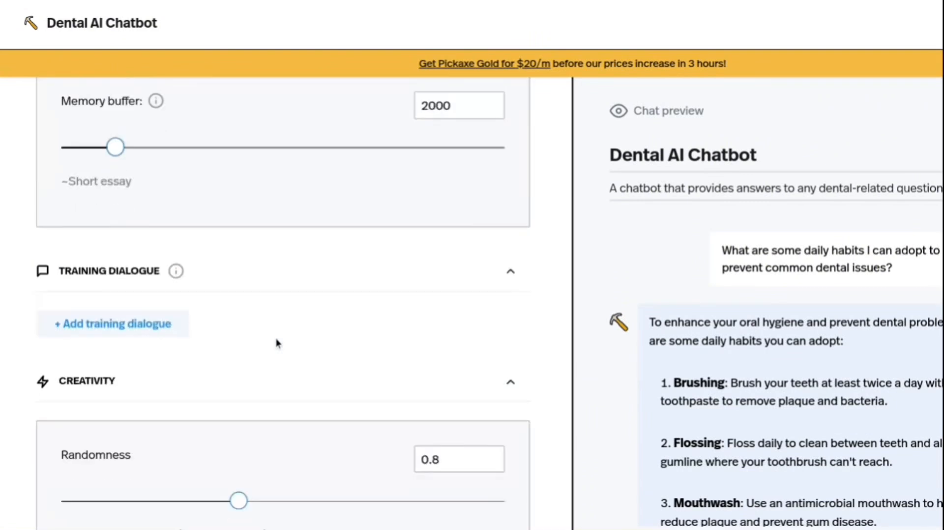
pyautogui.scroll(-5, 277, 342)
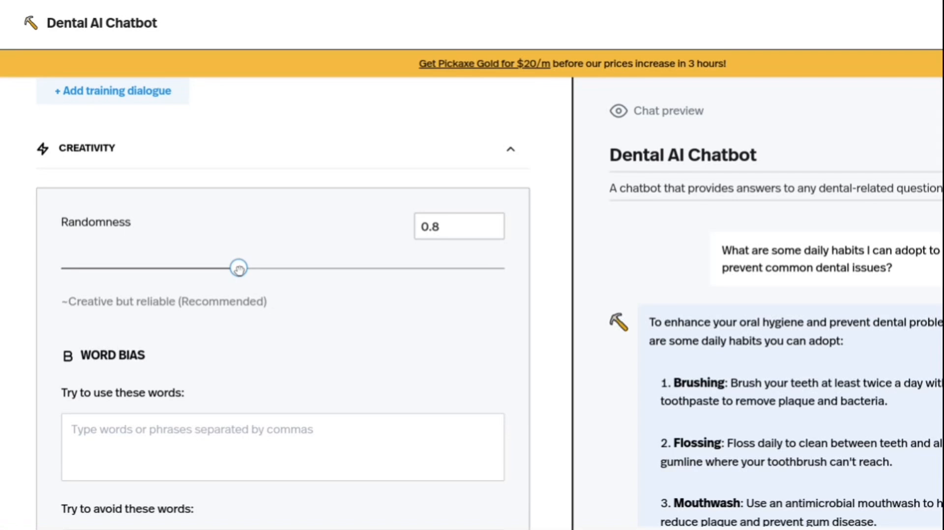
pyautogui.scroll(-1, 239, 271)
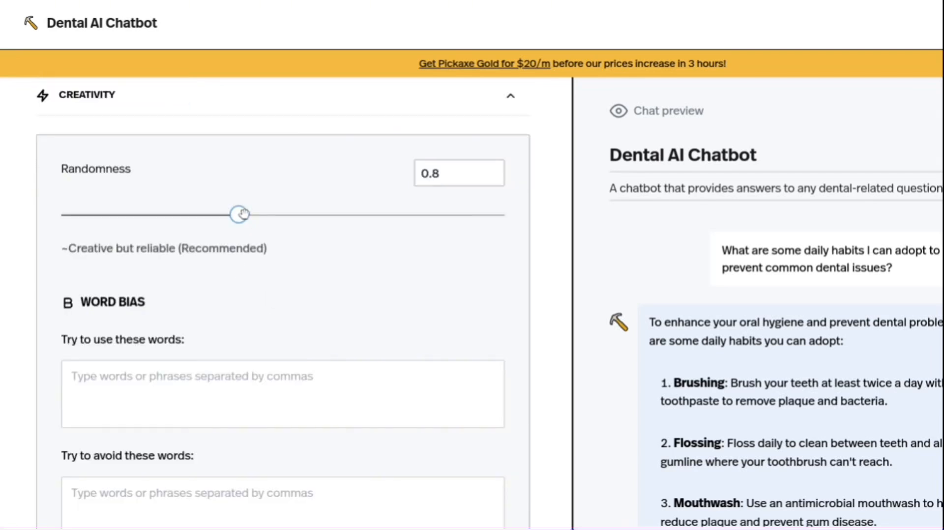
pyautogui.moveTo(239, 215); pyautogui.dragTo(27, 221)
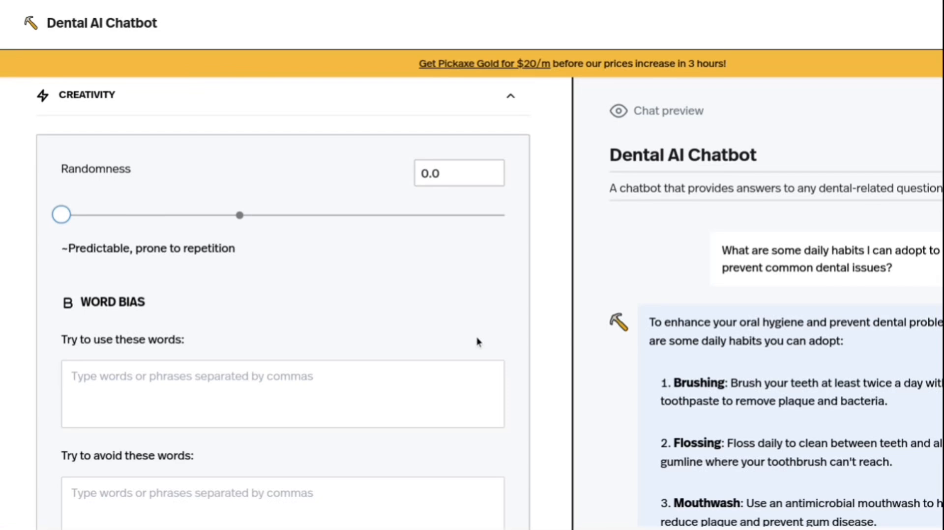
pyautogui.moveTo(61, 215); pyautogui.dragTo(317, 230)
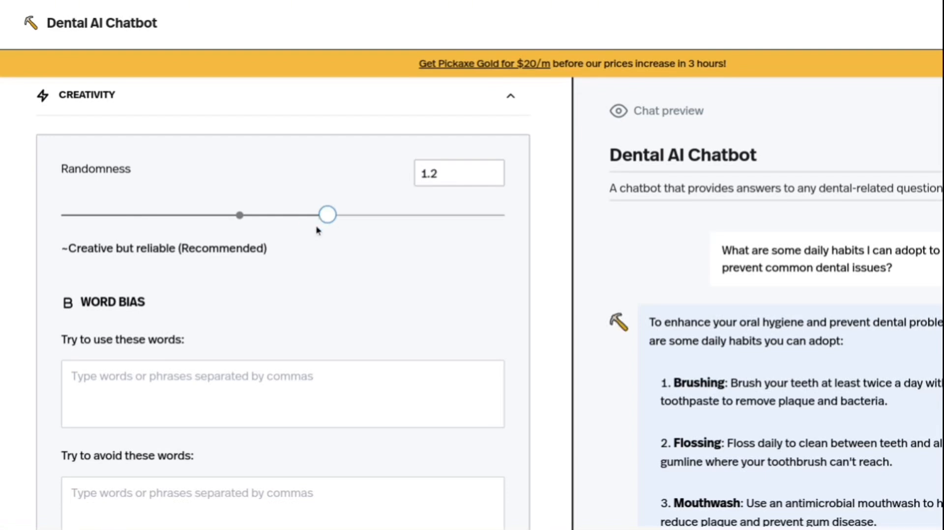
pyautogui.moveTo(317, 230); pyautogui.dragTo(407, 261)
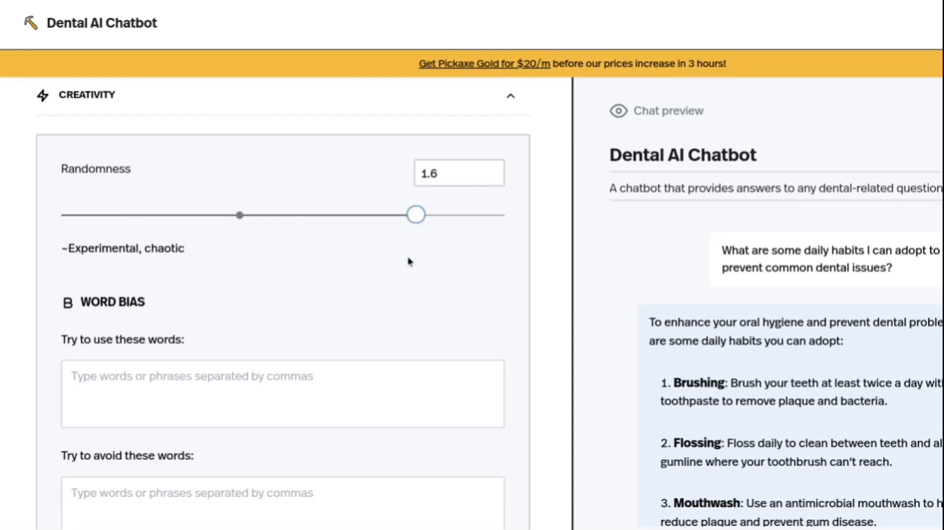
# Open the chatbot's knowledge base, look at the form for adding a website and cancel it.
pyautogui.scroll(-3, 407, 262)
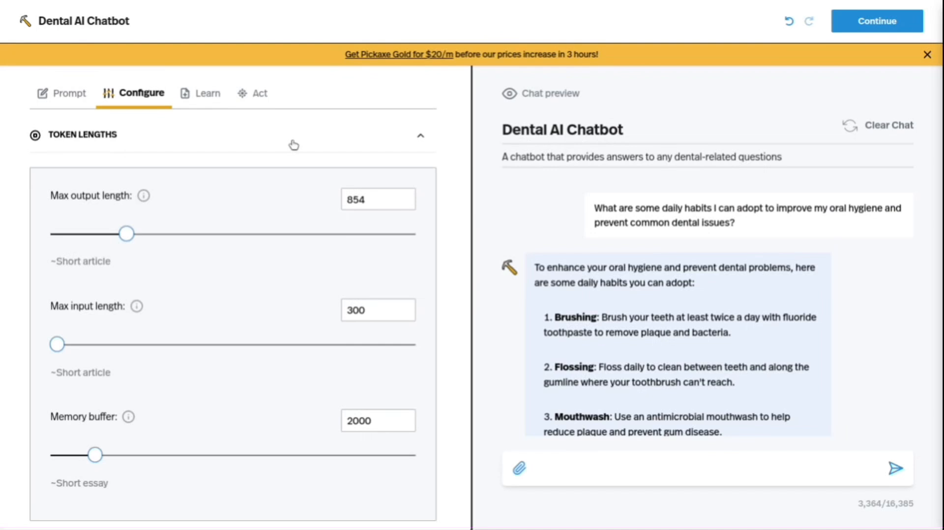
pyautogui.click(197, 98)
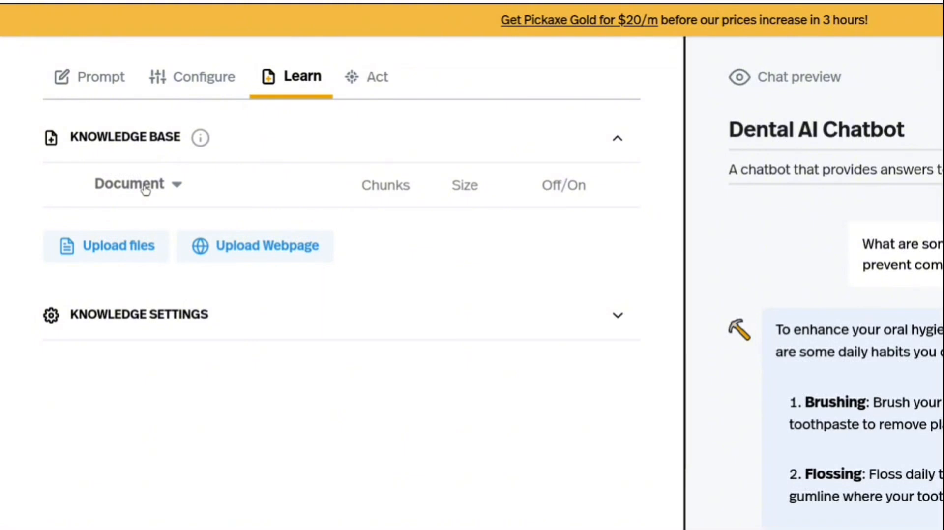
pyautogui.click(256, 260)
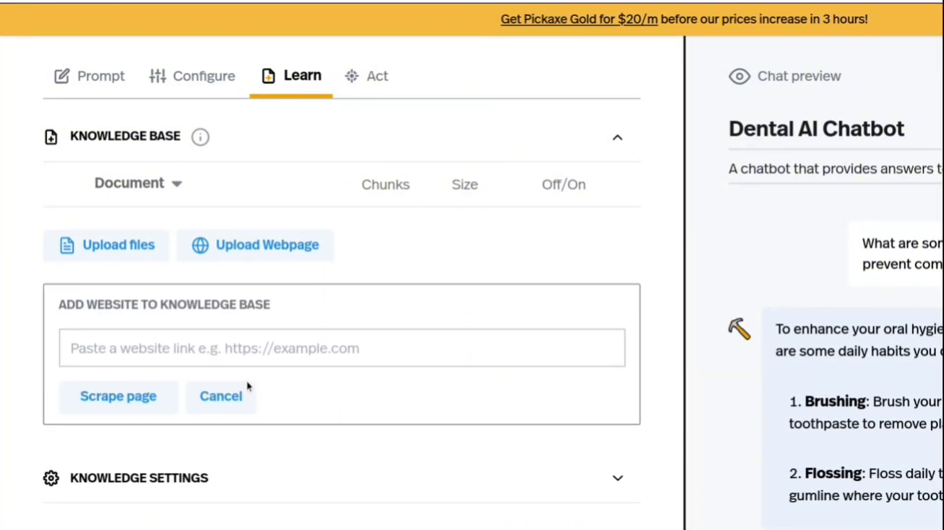
pyautogui.click(248, 396)
# Expand Knowledge Settings to review the amount and context options, and switch to the chatbot's connected actions.
pyautogui.scroll(-1, 242, 395)
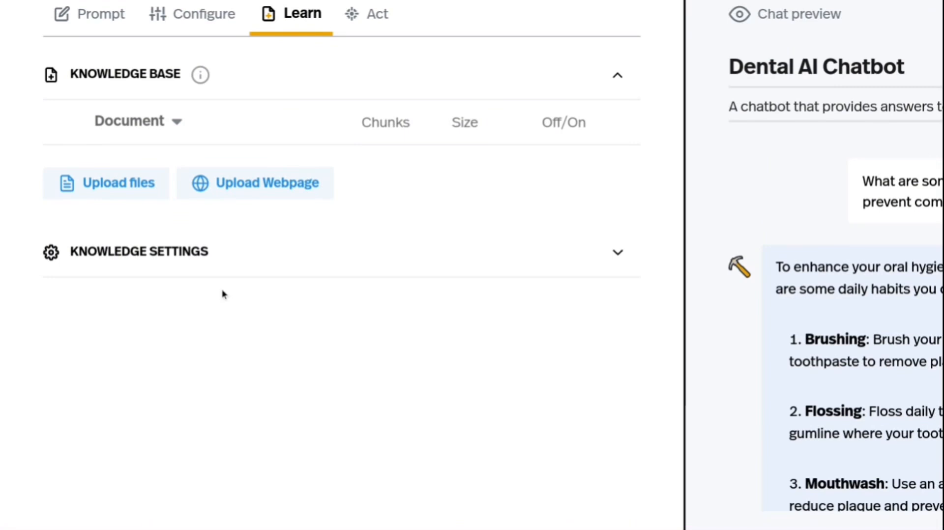
pyautogui.click(202, 265)
pyautogui.scroll(-3, 202, 264)
pyautogui.scroll(-5, 202, 265)
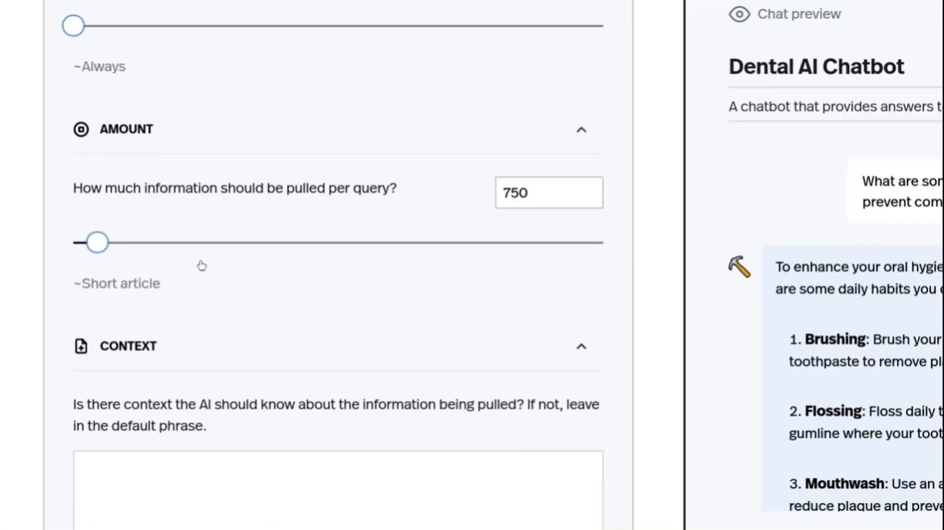
pyautogui.click(259, 94)
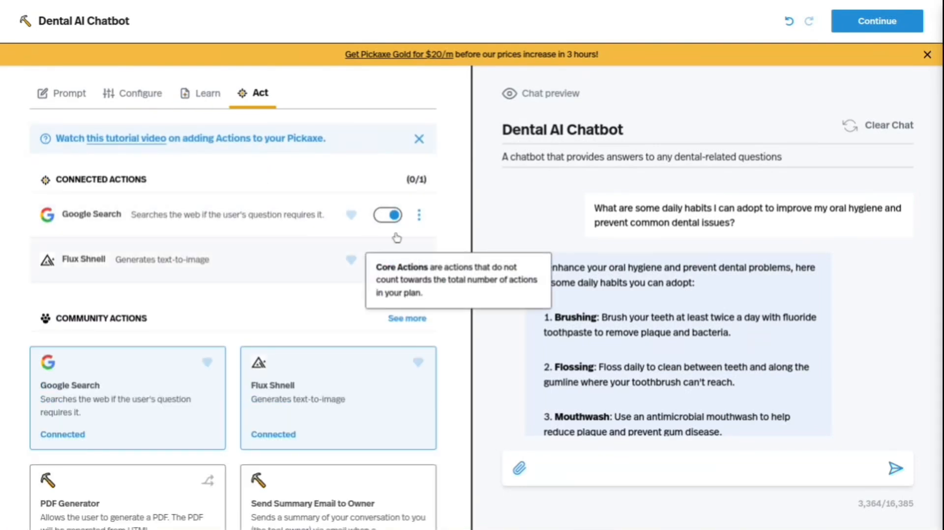
# Browse the community and most recent actions available to connect to the chatbot, including the Make and Zapier webhooks.
pyautogui.scroll(-8, 254, 187)
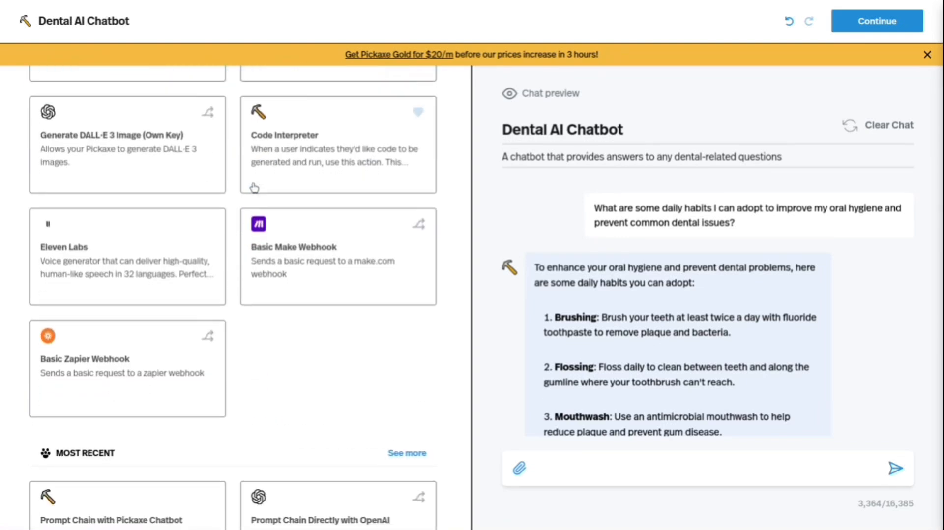
pyautogui.scroll(-2, 254, 187)
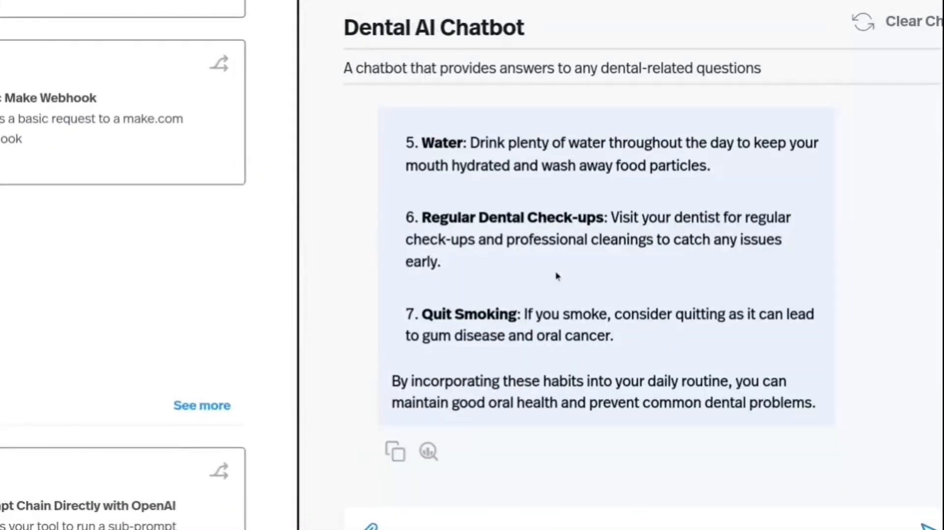
pyautogui.scroll(-2, 557, 276)
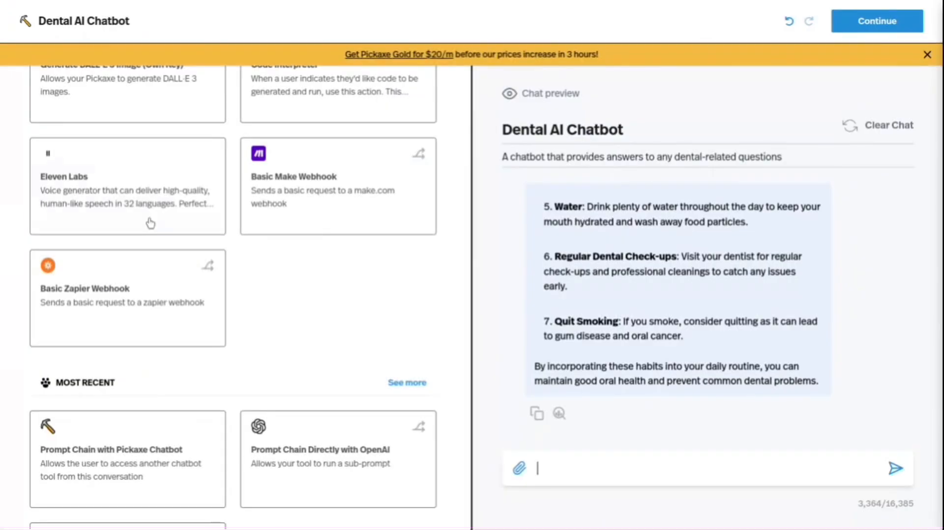
pyautogui.scroll(-4, 128, 183)
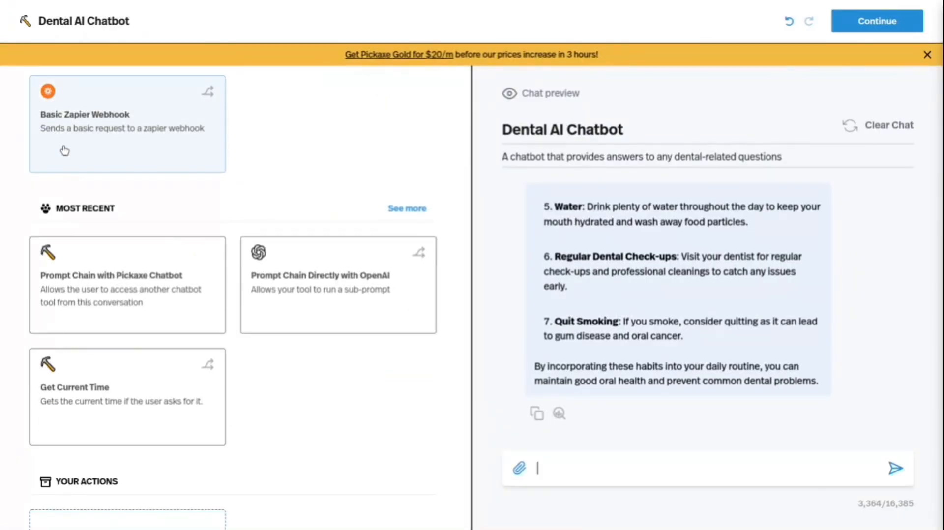
pyautogui.scroll(-2, 64, 151)
pyautogui.scroll(8, 65, 150)
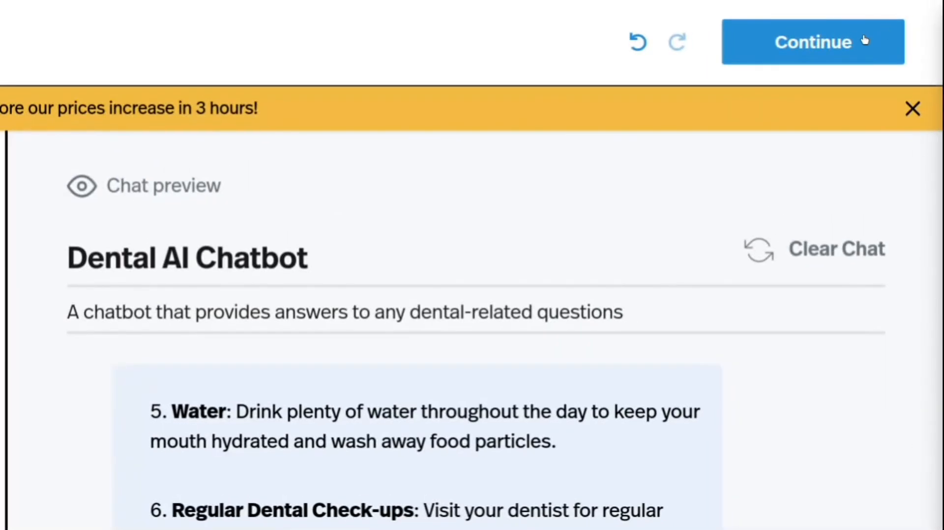
# Continue to the chatbot's design settings, shuffle its cover image and choose the hammer as the chat icon.
pyautogui.click(840, 43)
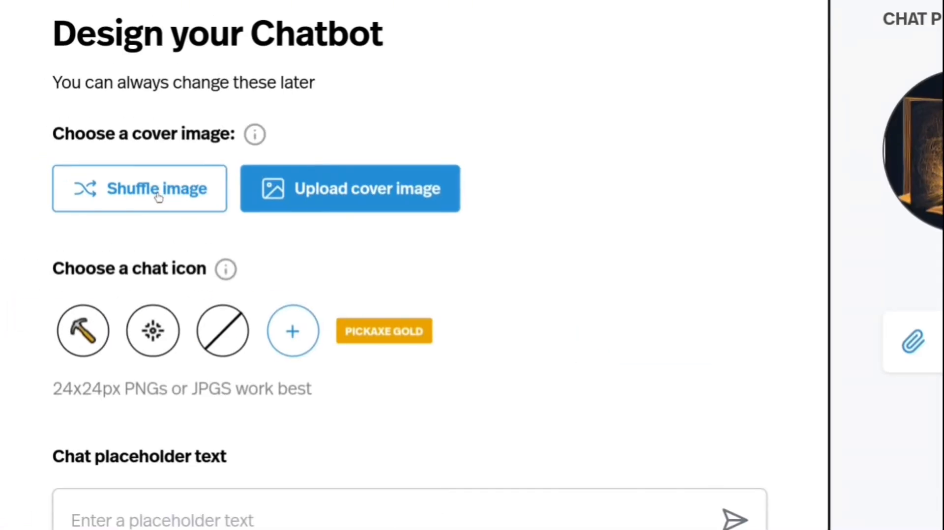
pyautogui.click(149, 197)
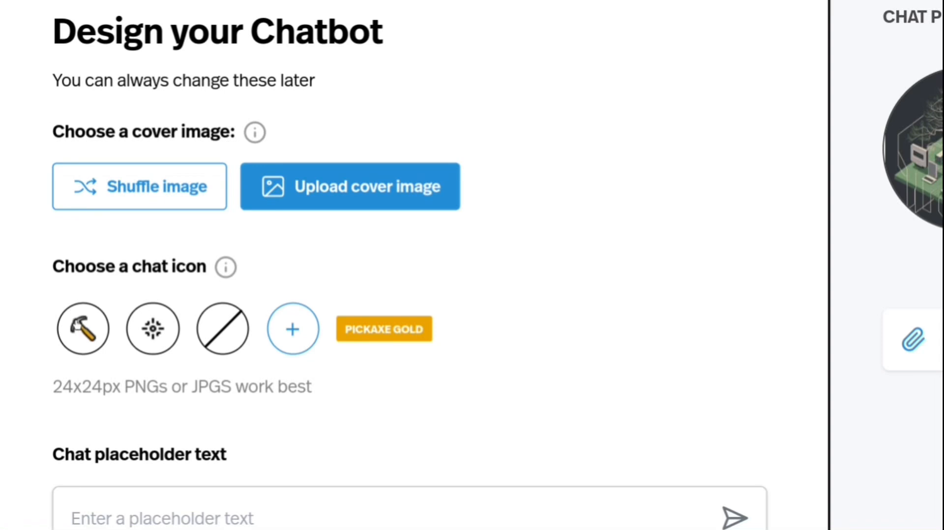
pyautogui.click(82, 314)
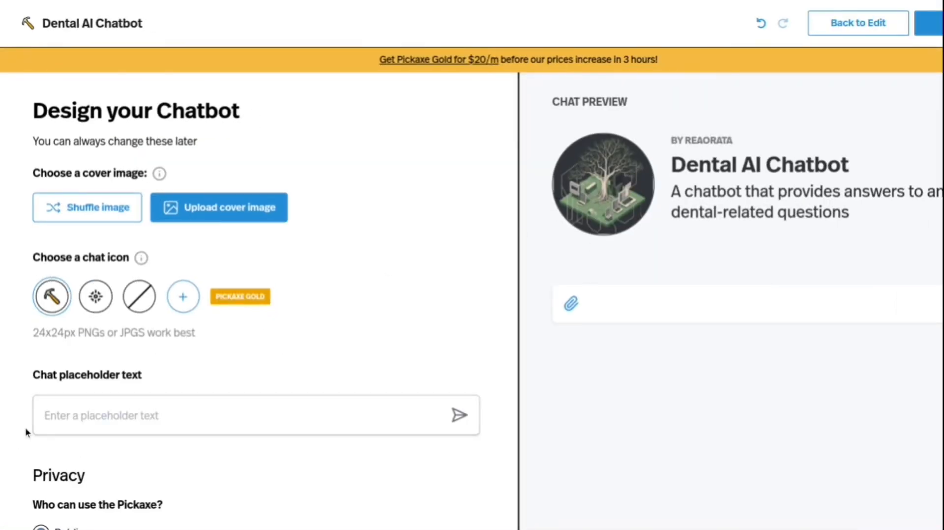
# Review who can use the Pickaxe, turn off Clone-able and publish the chatbot.
pyautogui.scroll(-3, 96, 408)
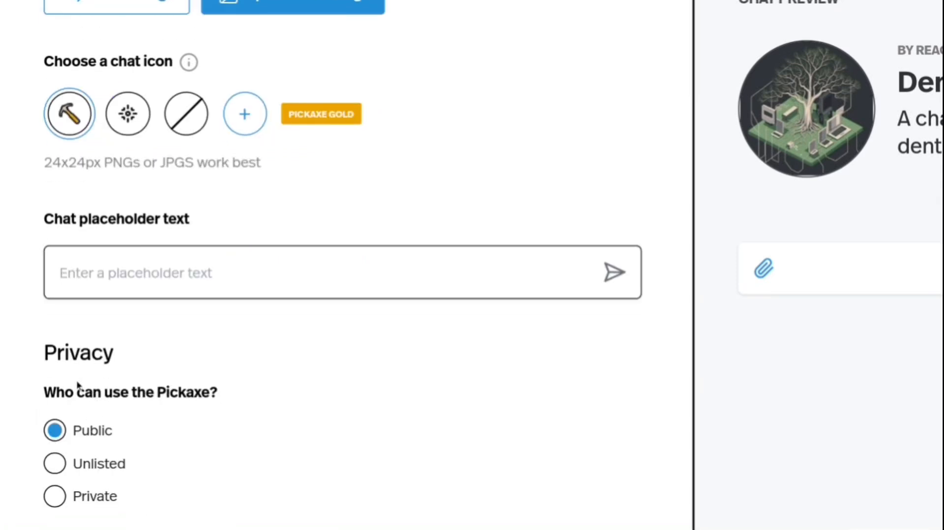
pyautogui.scroll(-3, 77, 385)
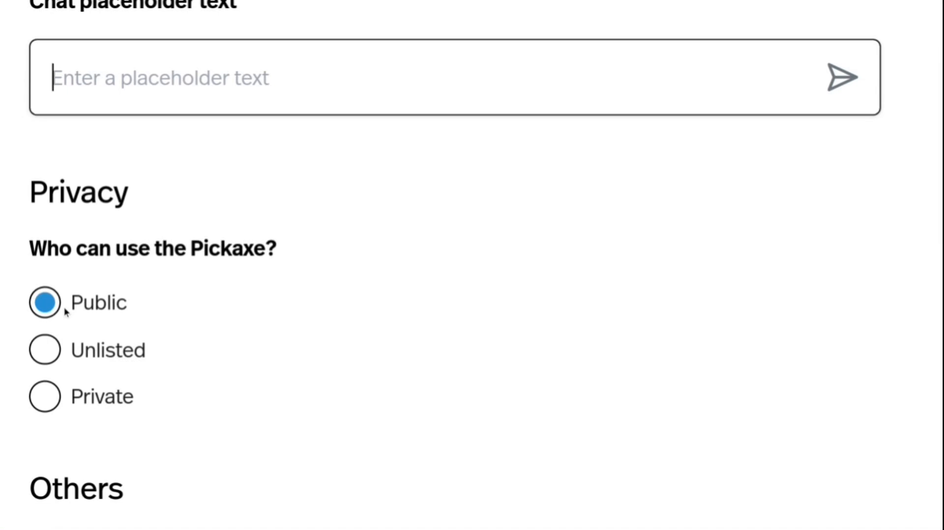
pyautogui.scroll(-2, 66, 309)
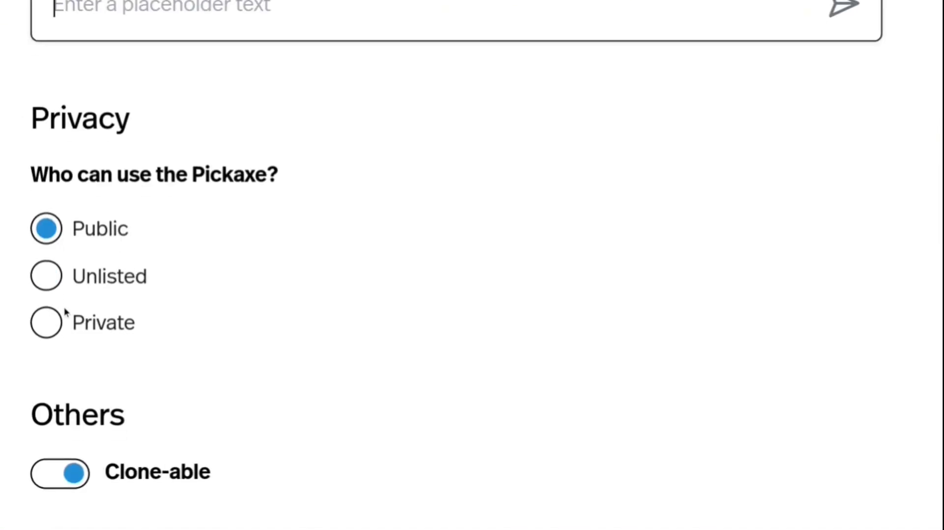
pyautogui.click(74, 473)
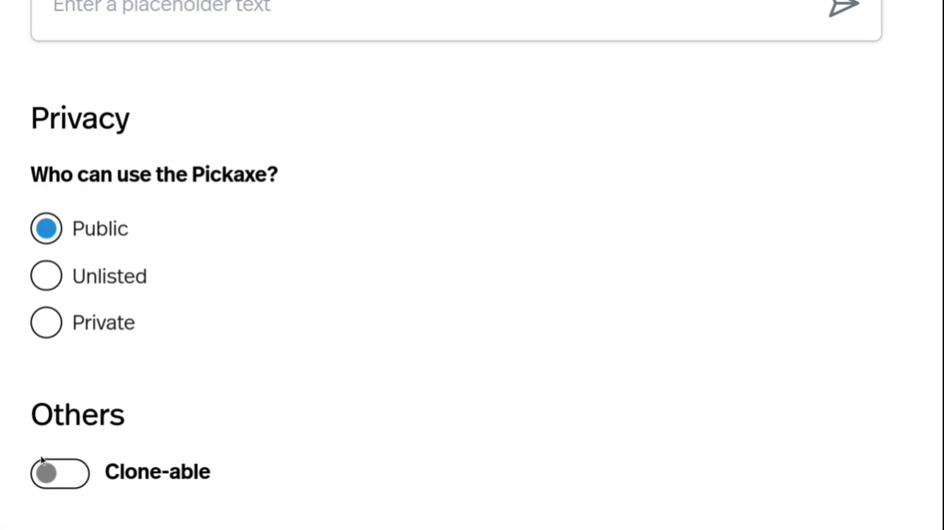
pyautogui.scroll(-5, 41, 456)
pyautogui.scroll(2, 41, 456)
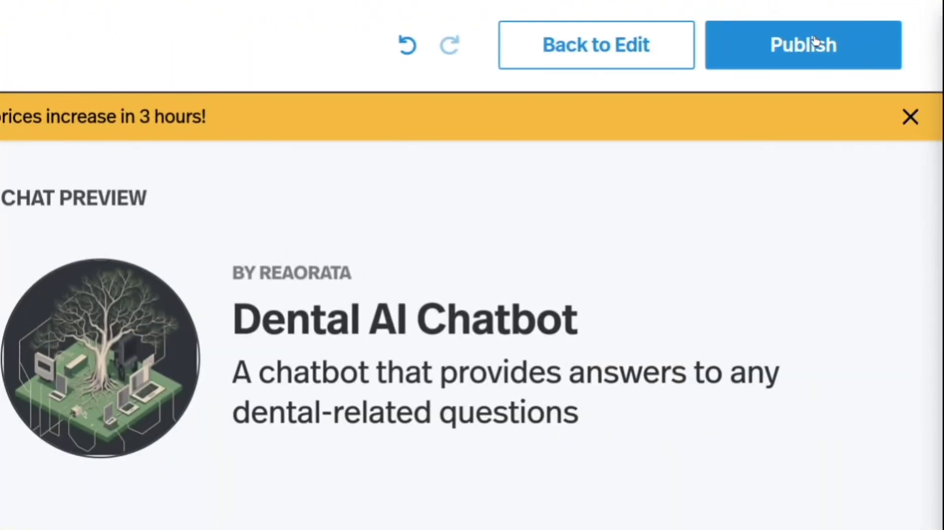
pyautogui.click(814, 43)
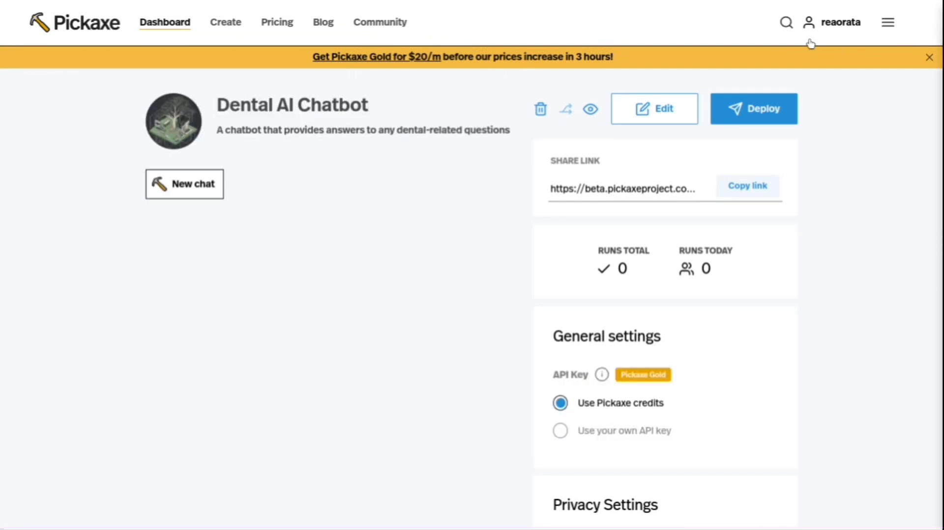
# Copy the chatbot's share link and open it full screen in a new browser tab beside the control panel.
pyautogui.click(758, 183)
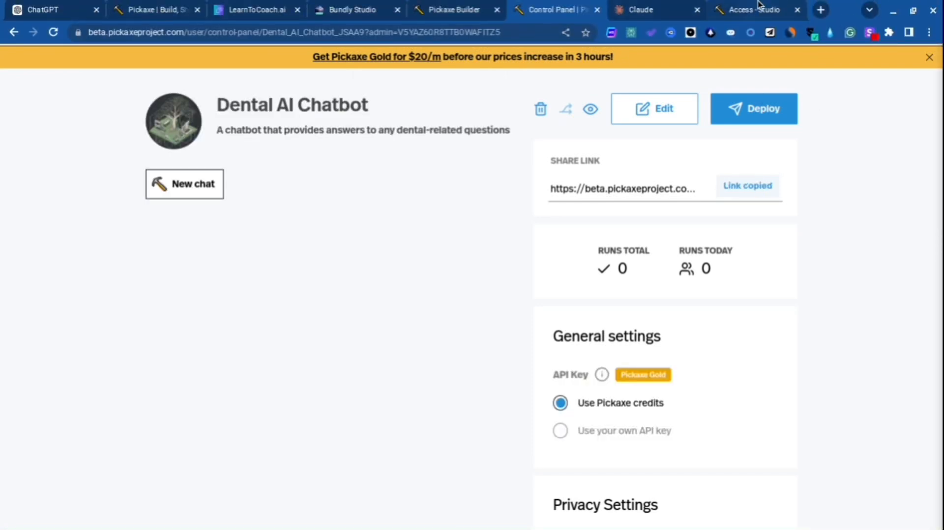
pyautogui.click(786, 8)
pyautogui.click(823, 9)
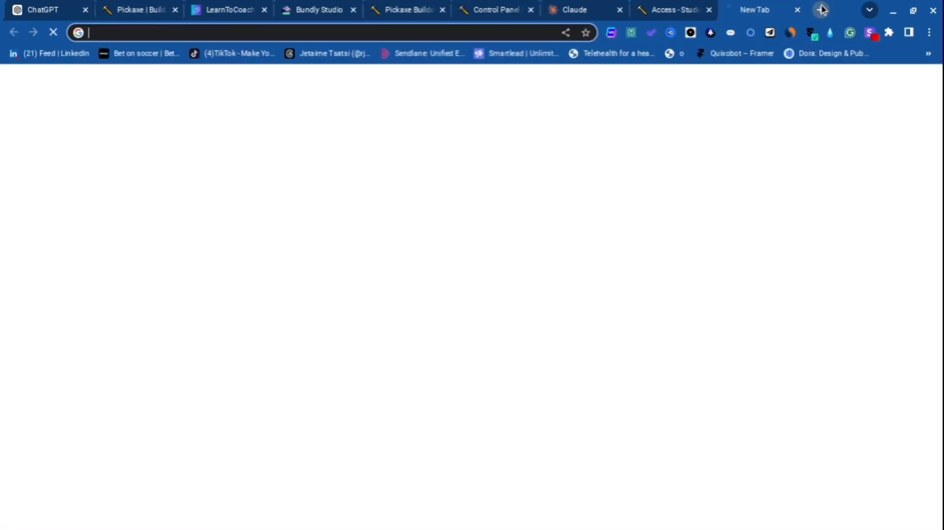
pyautogui.moveTo(750, 9); pyautogui.dragTo(597, 6)
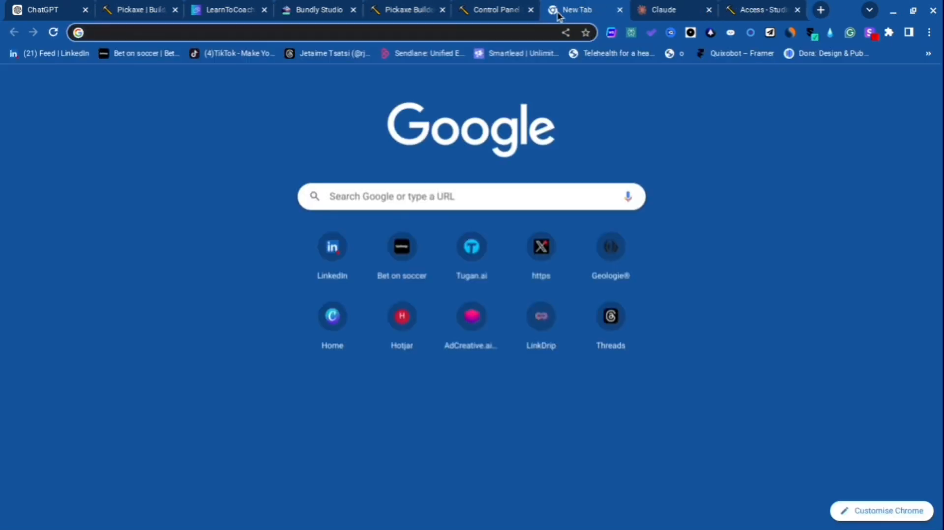
pyautogui.write('beta.pickaxeproject.com/axe?id=Dental_AI_Chatbot_JSAA9')
pyautogui.press('Return')
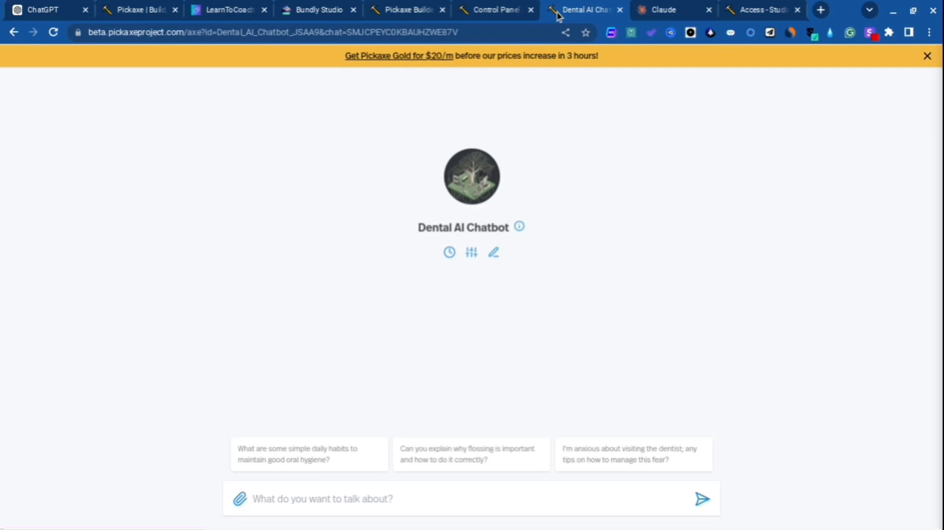
pyautogui.press('F11')
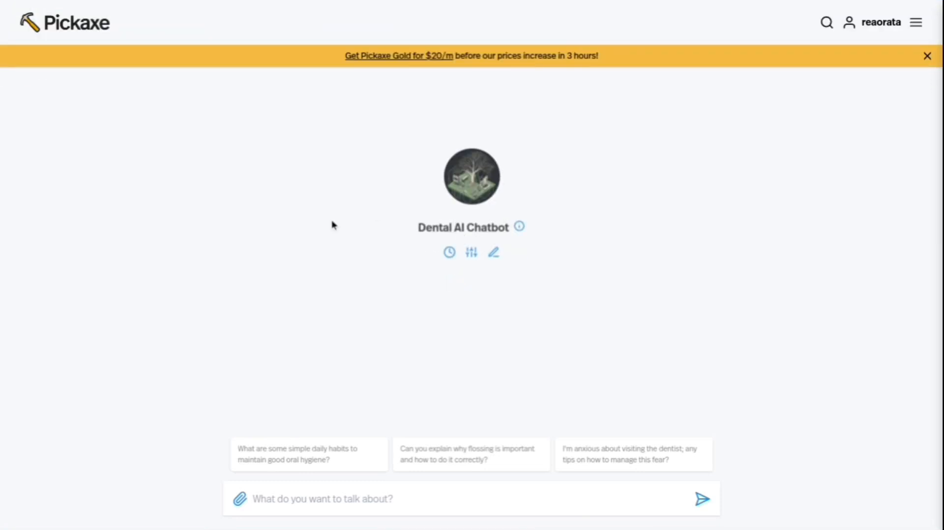
pyautogui.scroll(5, 326, 219)
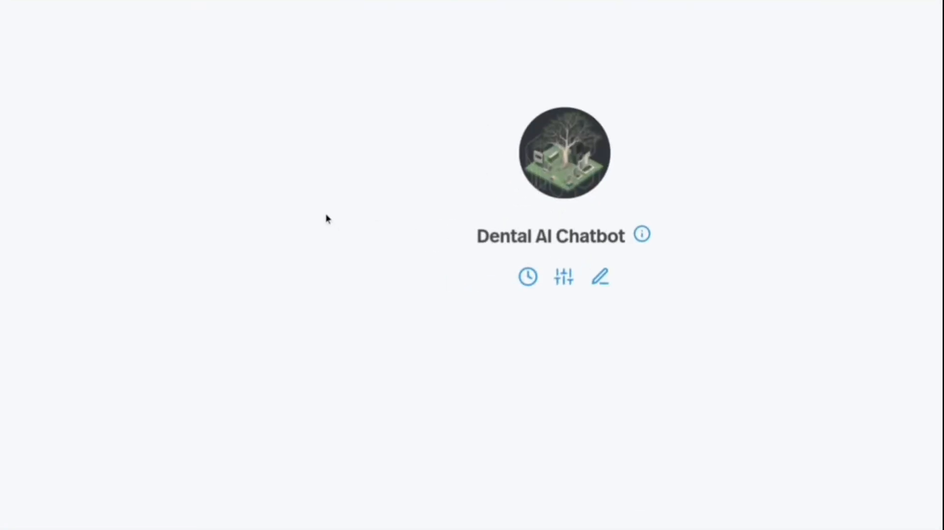
pyautogui.scroll(-2, 326, 219)
pyautogui.hscroll(2, 326, 219)
pyautogui.scroll(-5, 326, 219)
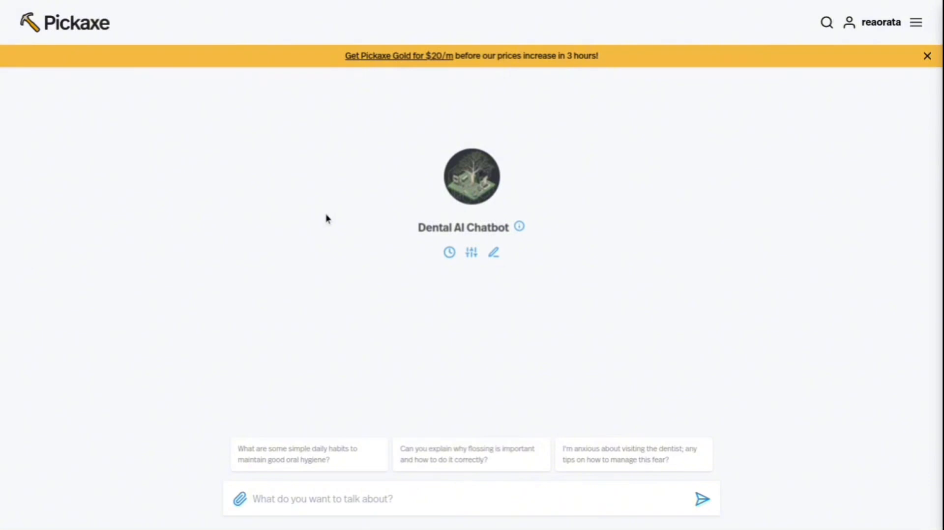
# View the Pickaxe dashboard from the shared chatbot page and return to the chatbot's control panel.
pyautogui.click(914, 22)
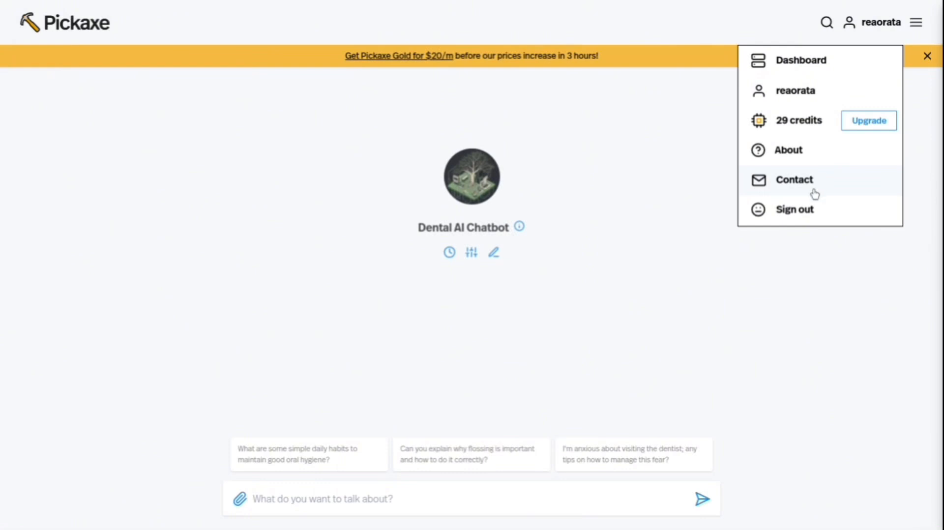
pyautogui.click(788, 59)
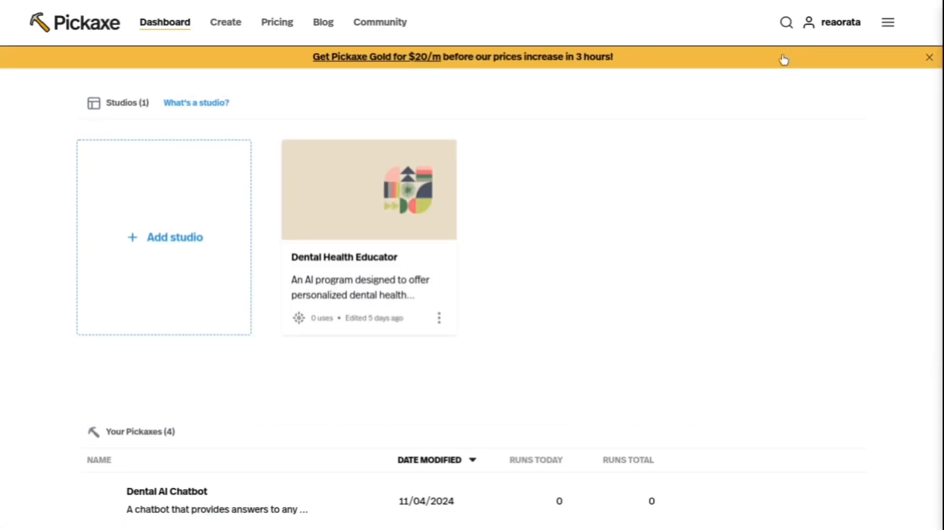
pyautogui.moveTo(436, 3)
pyautogui.click(474, 4)
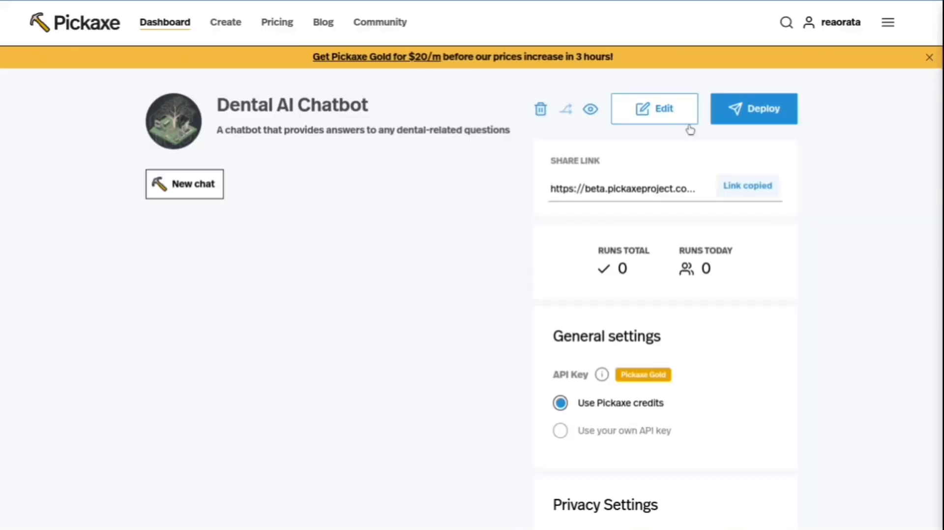
# Try 75 prompt runs per user in the privacy settings, and change the value to 75100.
pyautogui.scroll(-8, 596, 333)
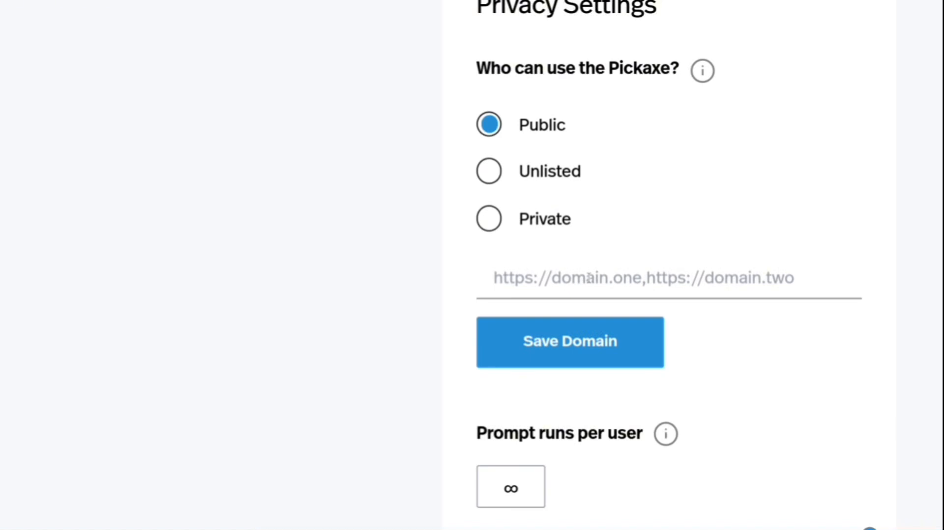
pyautogui.scroll(-6, 589, 278)
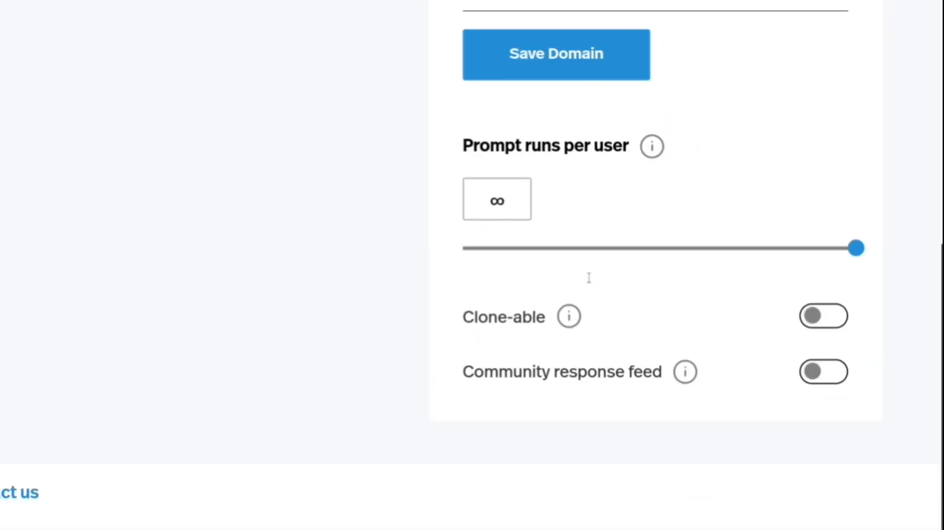
pyautogui.click(489, 201)
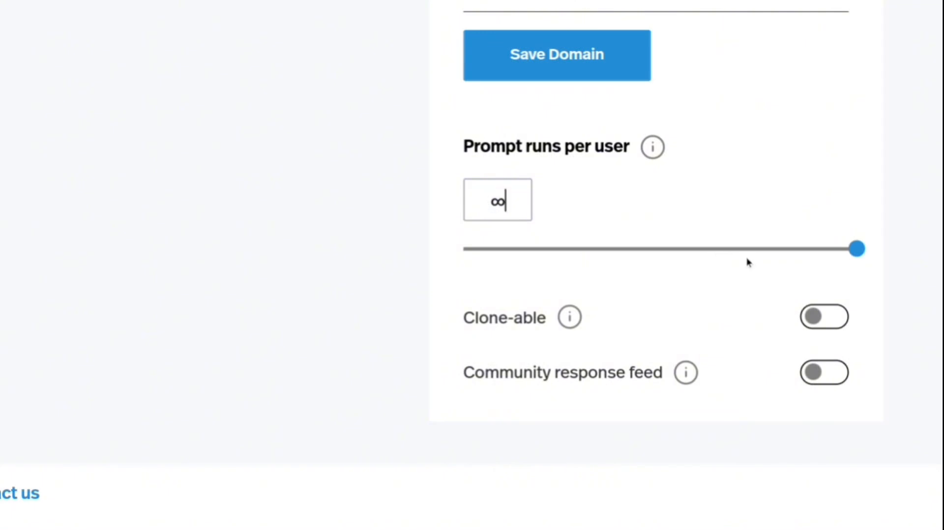
pyautogui.click(745, 249)
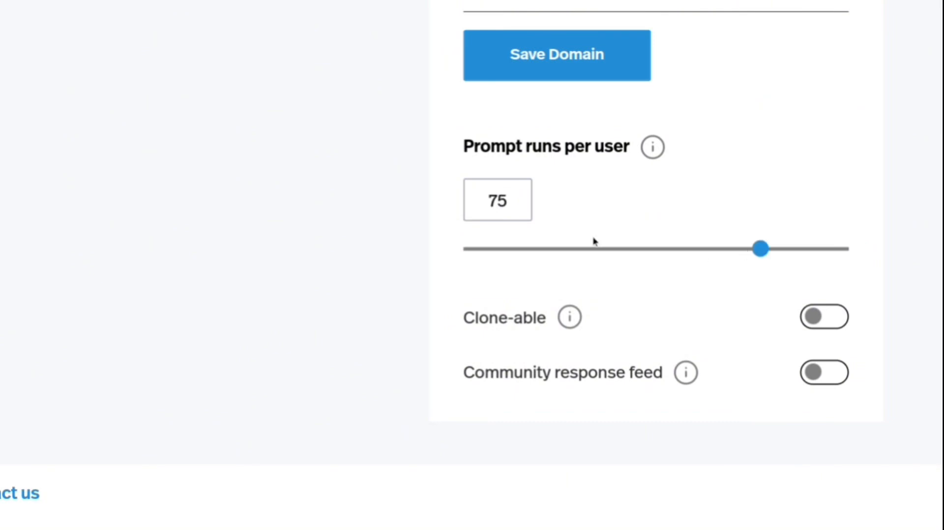
pyautogui.doubleClick(507, 201)
pyautogui.write('100')
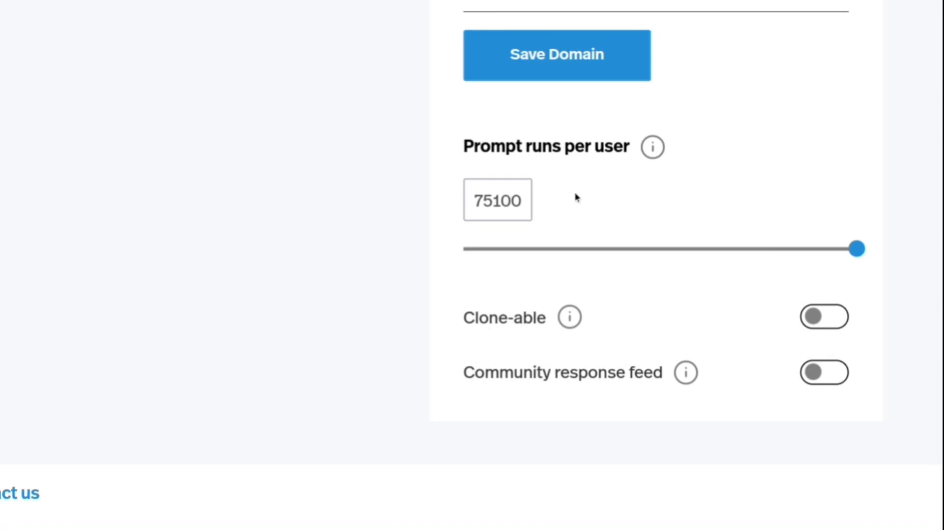
# Open the chatbot's deployment options and choose to embed it on a website.
pyautogui.scroll(10, 550, 196)
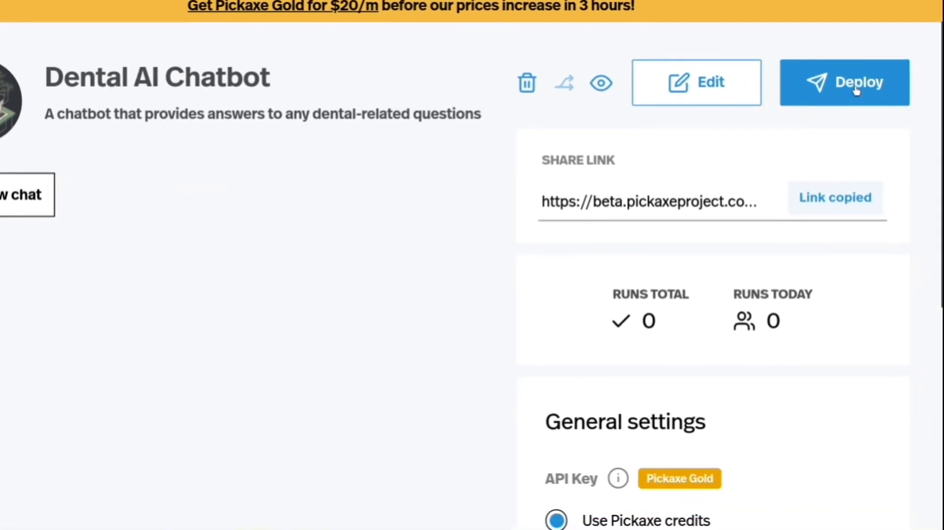
pyautogui.click(855, 92)
pyautogui.scroll(-3, 855, 92)
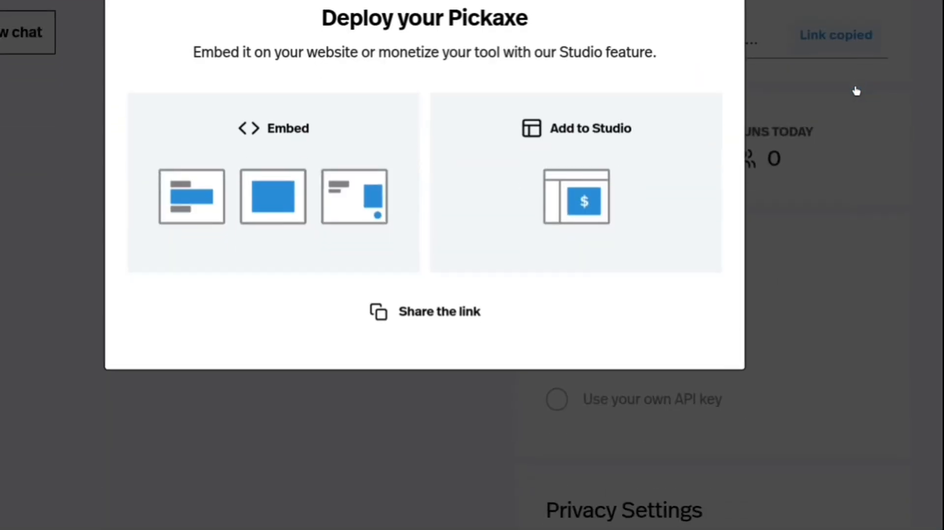
pyautogui.scroll(1, 855, 90)
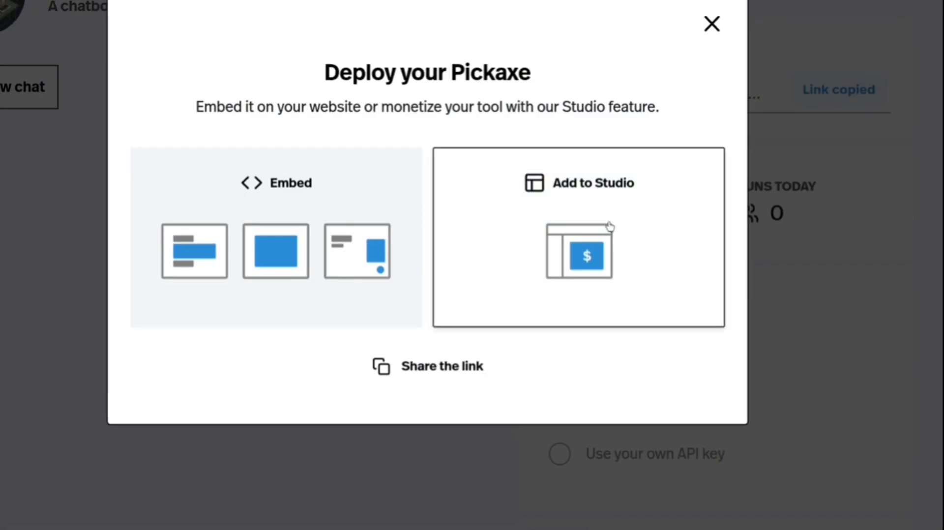
pyautogui.click(289, 272)
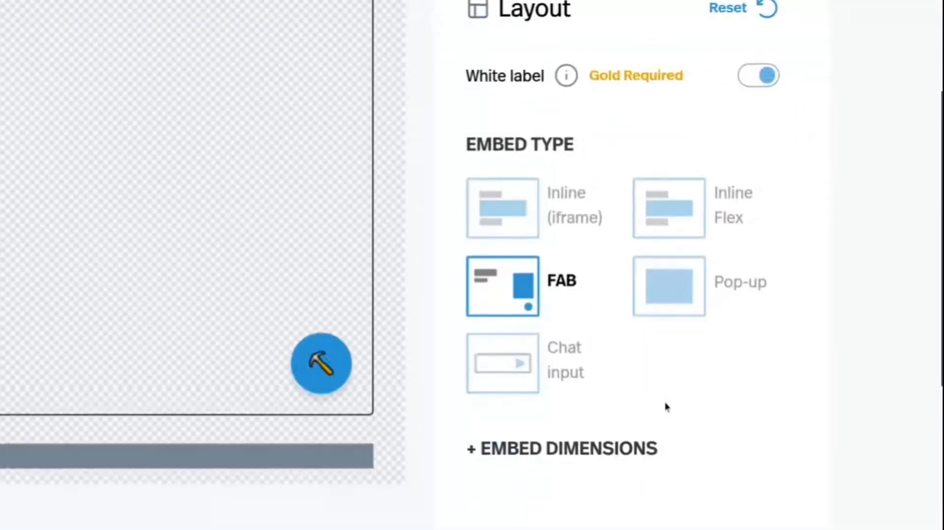
# Preview the chat in the FAB embed, try the Pop-up type and set the embed type to Inline Flex.
pyautogui.click(324, 375)
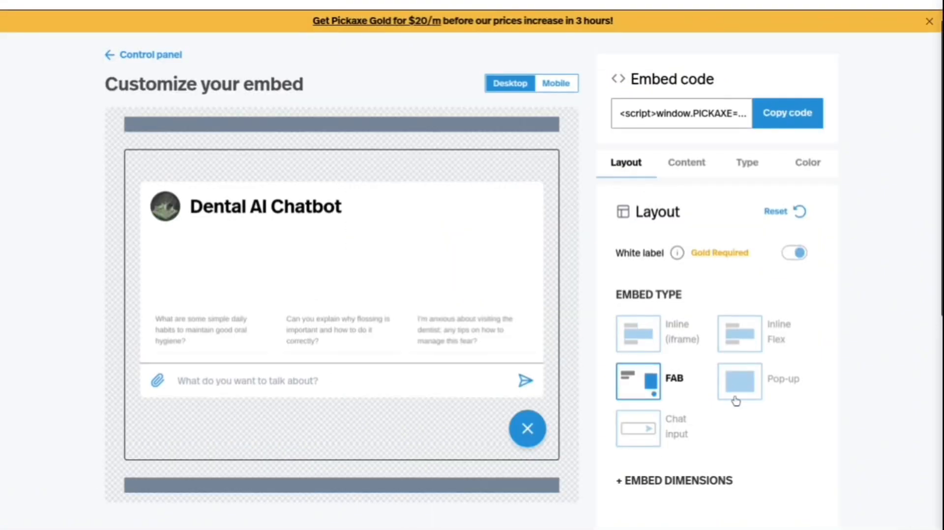
pyautogui.click(761, 385)
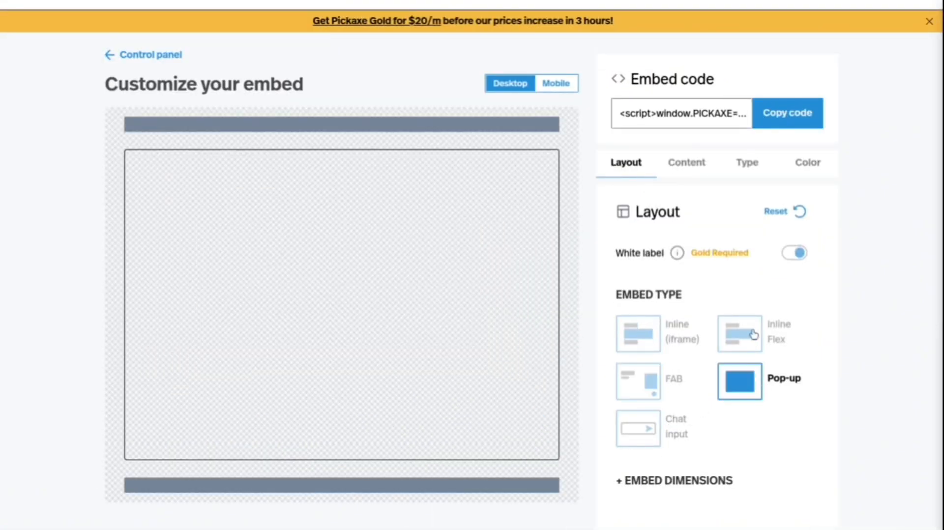
pyautogui.click(754, 334)
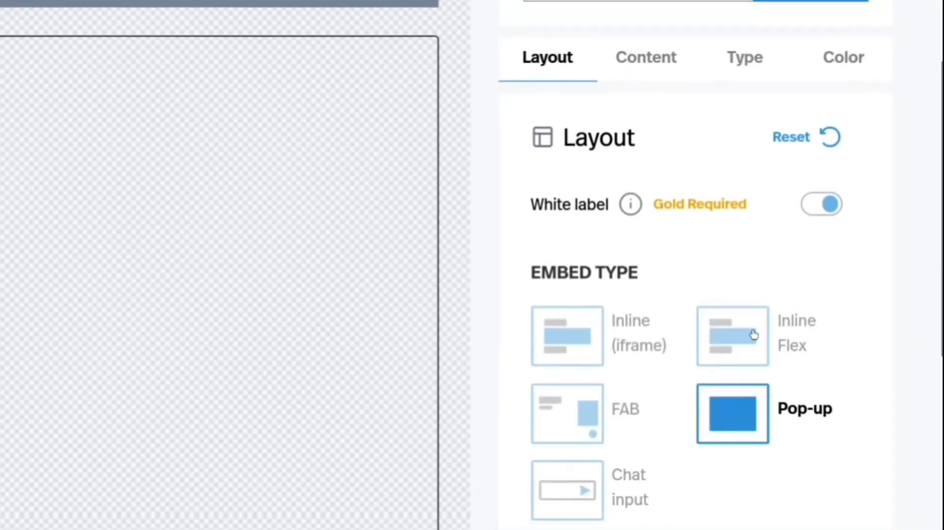
# Look through the Inline Flex embed's layout settings, including the form field and button styles.
pyautogui.click(752, 332)
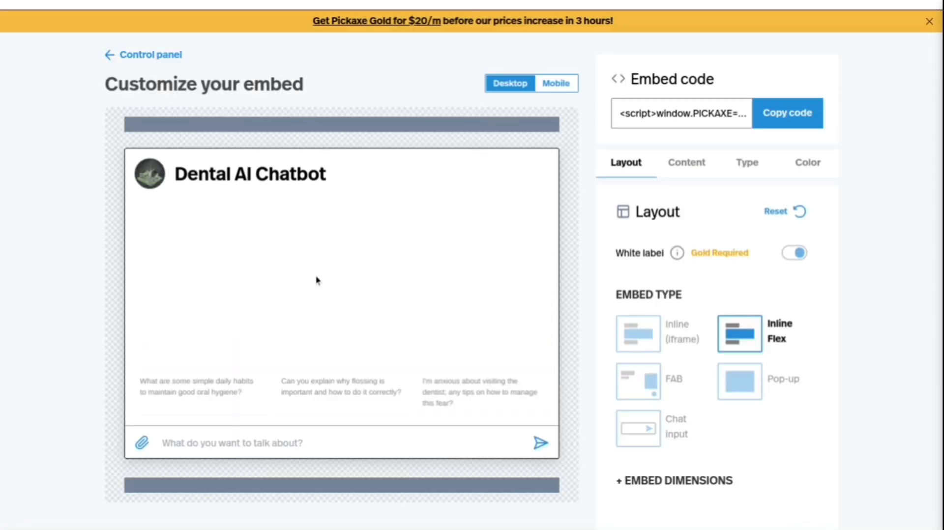
pyautogui.scroll(-2, 316, 281)
pyautogui.scroll(-3, 316, 280)
pyautogui.scroll(5, 316, 280)
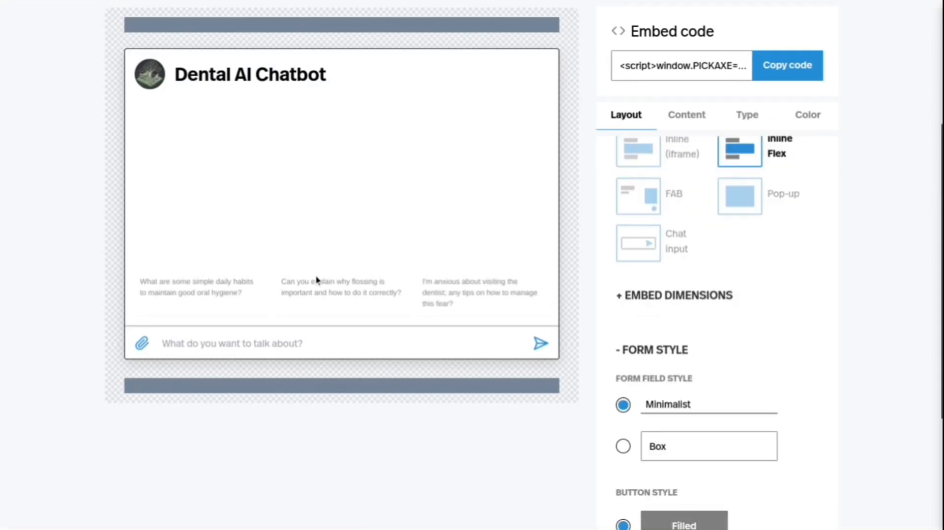
pyautogui.scroll(-4, 316, 281)
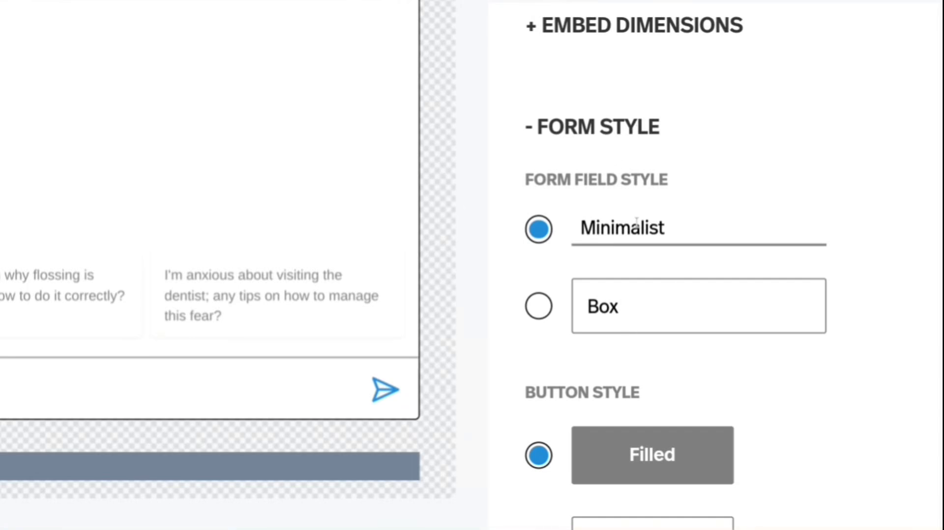
pyautogui.scroll(-1, 633, 235)
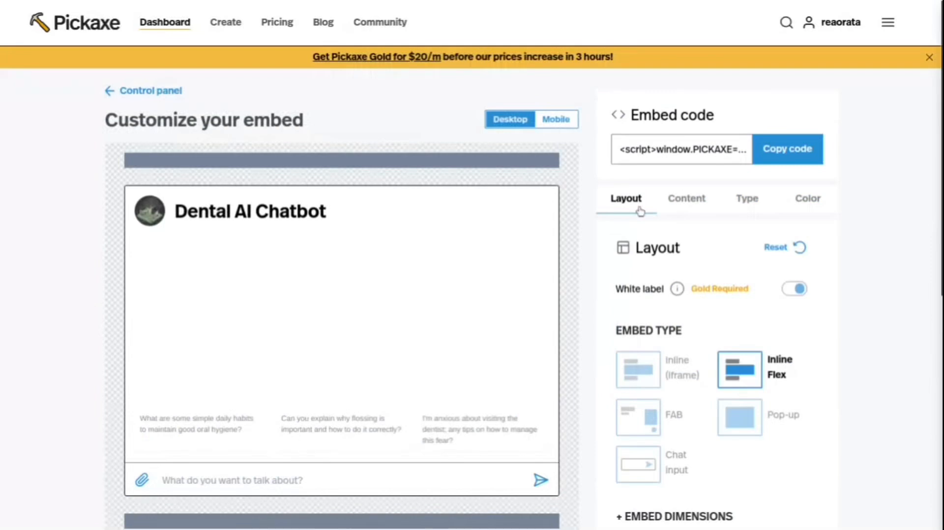
# Try hiding and showing the picture and title in the embed's content settings.
pyautogui.click(686, 211)
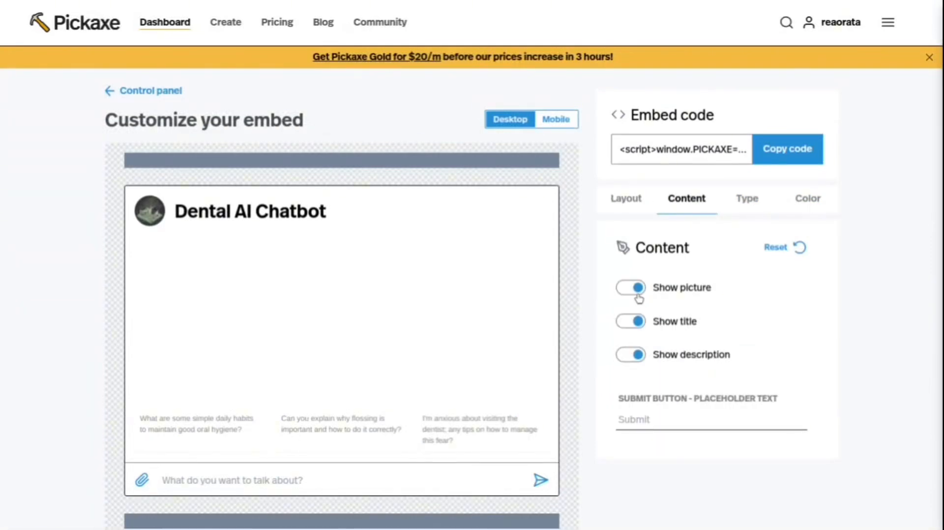
pyautogui.click(636, 294)
pyautogui.click(636, 295)
pyautogui.click(637, 322)
pyautogui.click(636, 322)
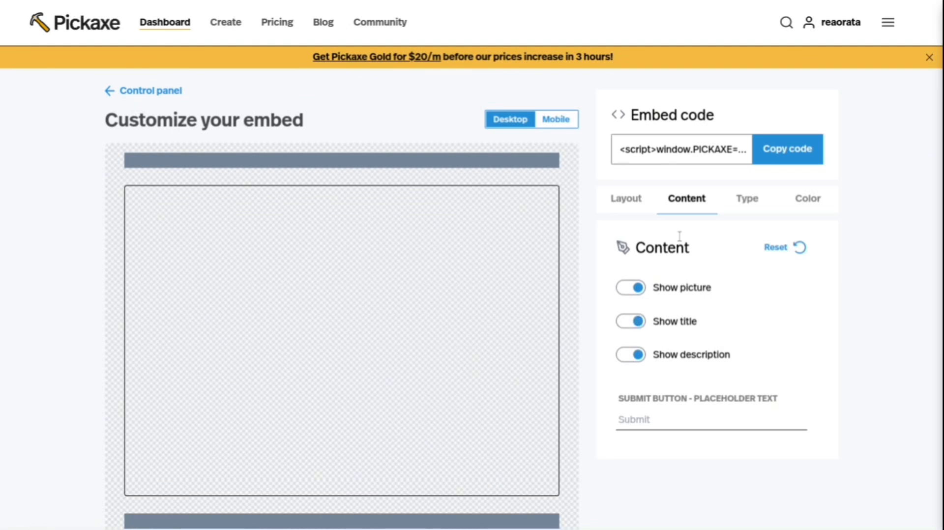
# View the embed's type and color settings and return to the chatbot's control panel.
pyautogui.click(739, 202)
pyautogui.click(793, 205)
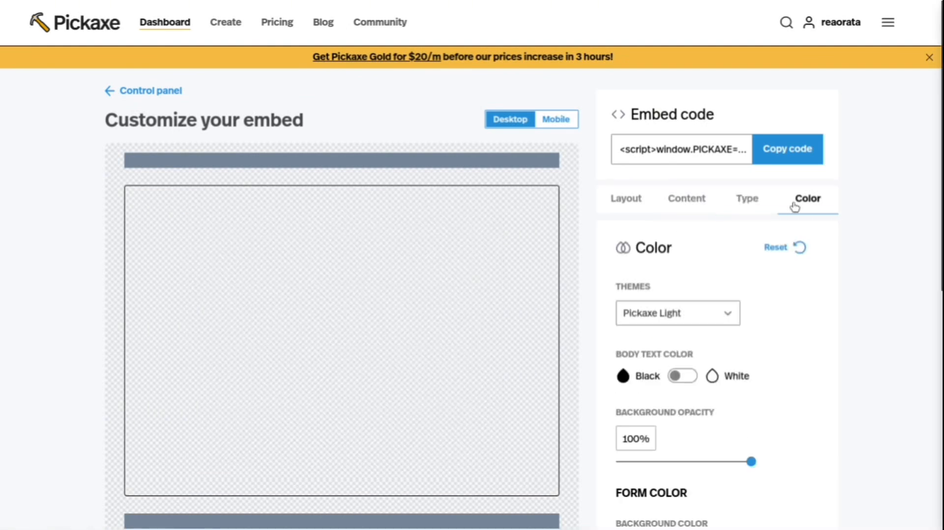
pyautogui.click(115, 93)
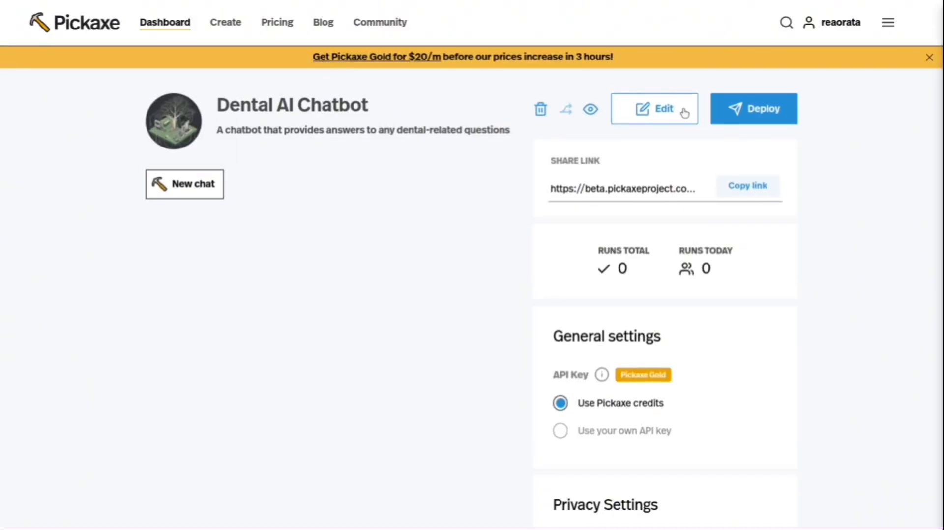
# Choose adding the chatbot to a Studio as its deployment and switch to the Dental Health Educator studio's design page.
pyautogui.click(749, 113)
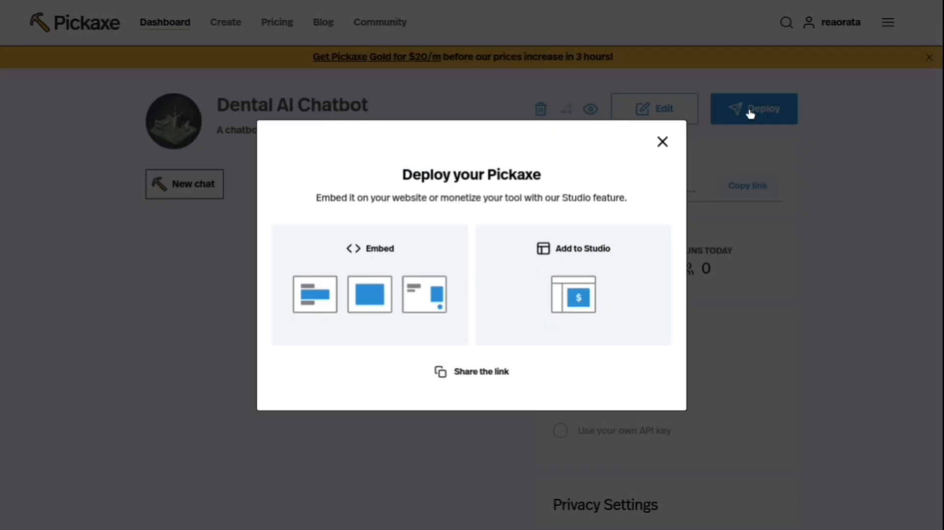
pyautogui.click(580, 302)
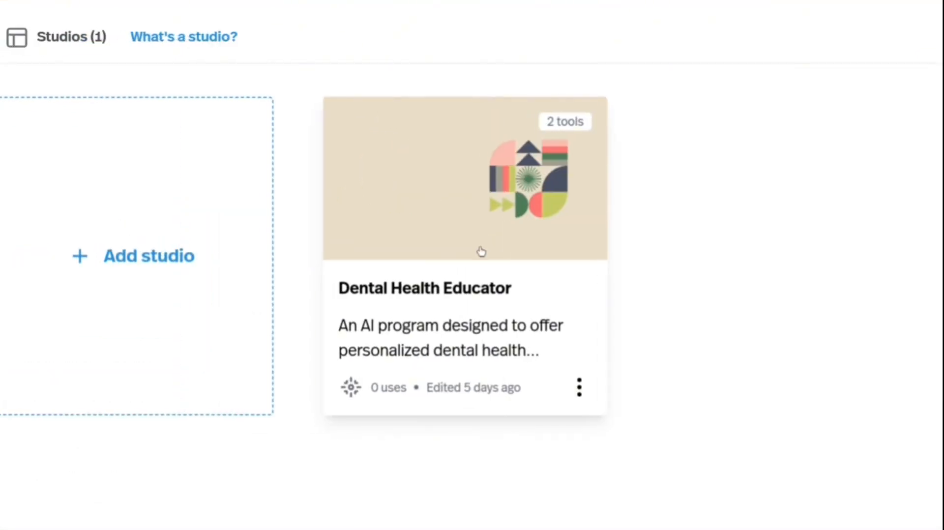
pyautogui.click(750, 6)
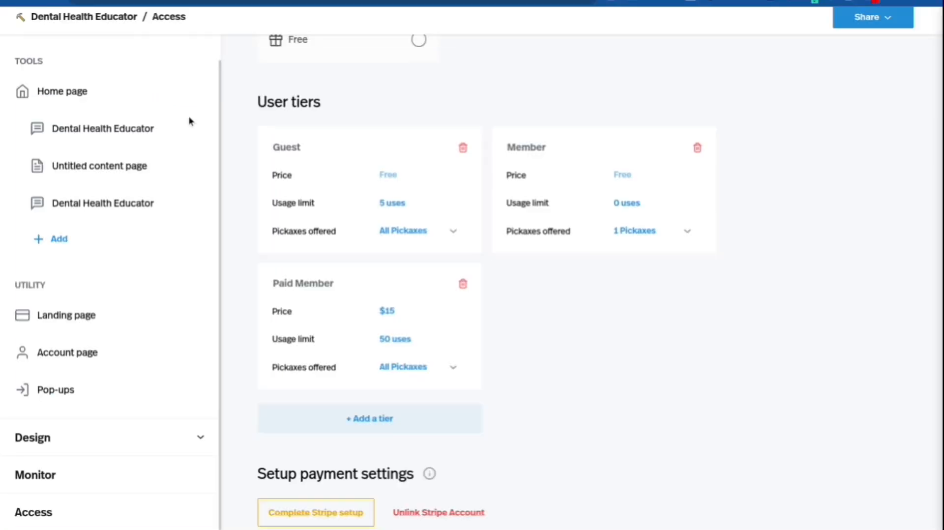
# Open the studio's home page and look through its welcome text and listed tools.
pyautogui.scroll(1, 74, 138)
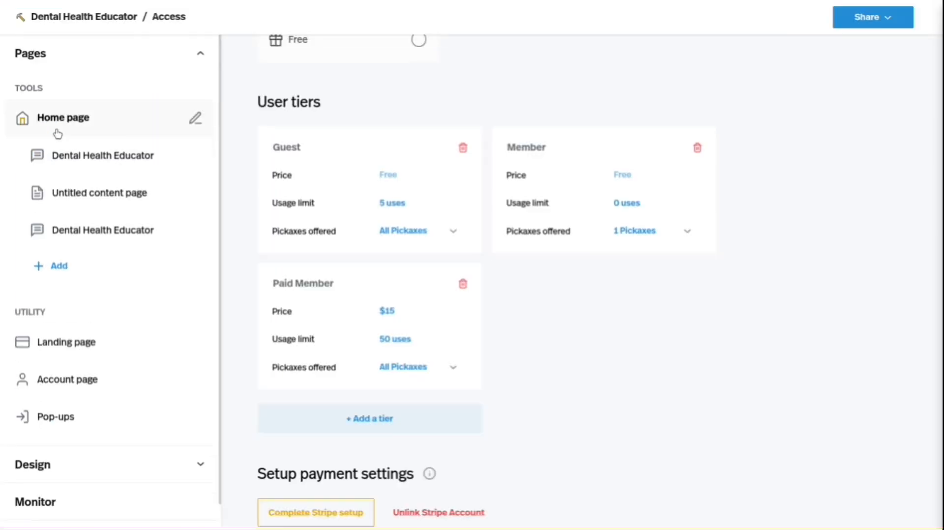
pyautogui.click(57, 130)
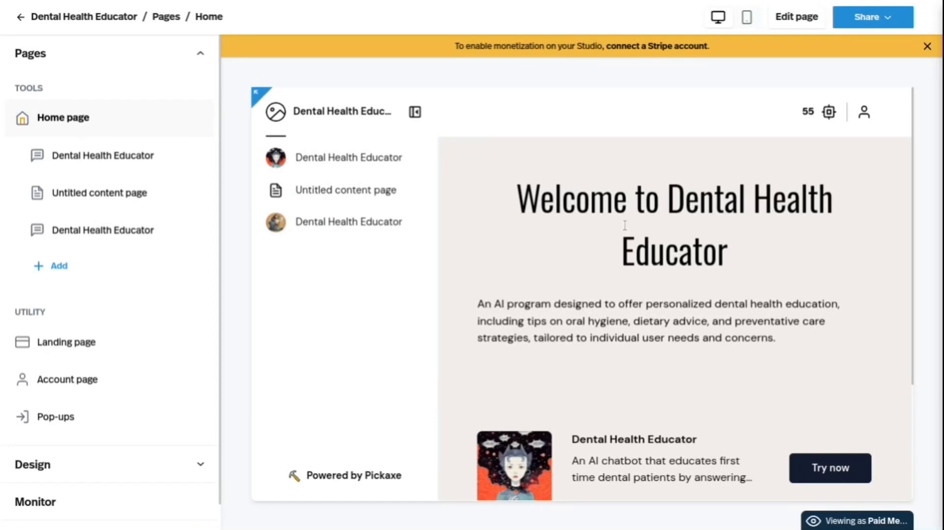
pyautogui.scroll(-1, 537, 257)
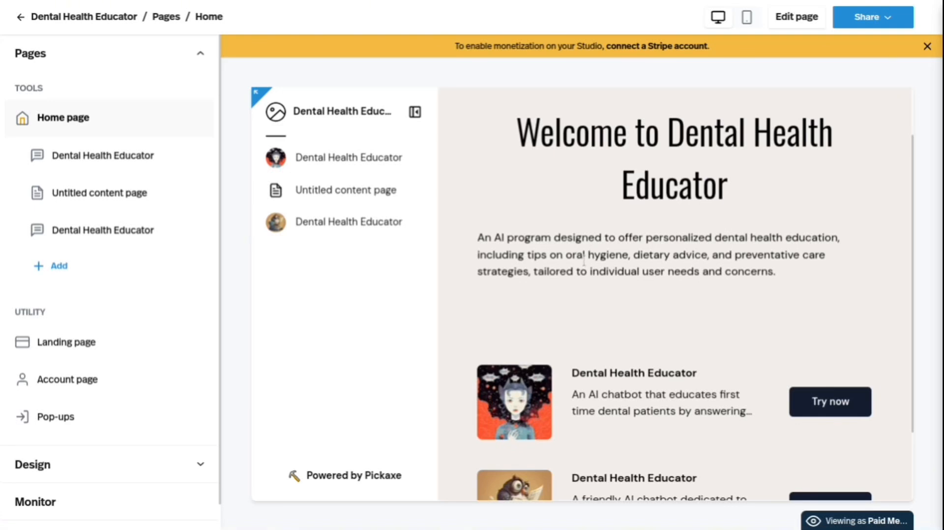
pyautogui.scroll(-2, 708, 301)
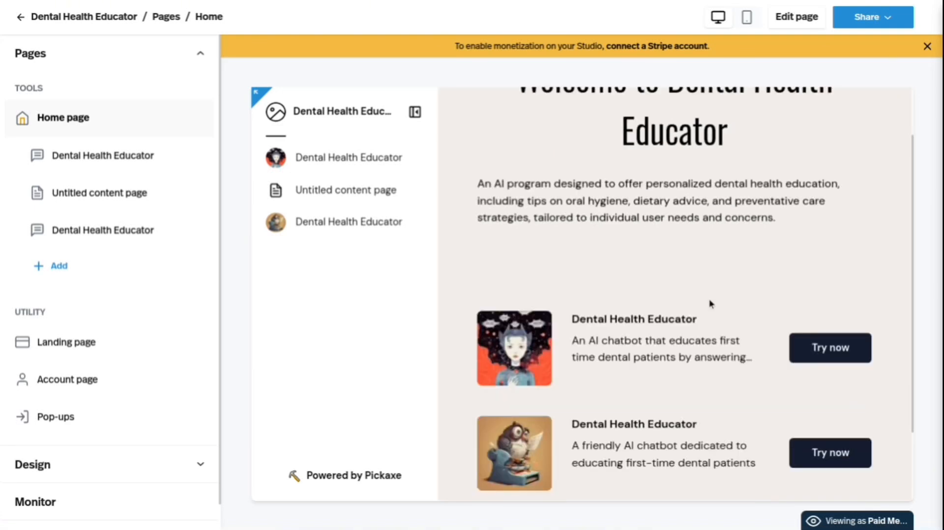
# Open the list of Pickaxes that can be added as studio tools and view the LearnToCoach.ai example studio for comparison.
pyautogui.click(125, 156)
pyautogui.click(60, 266)
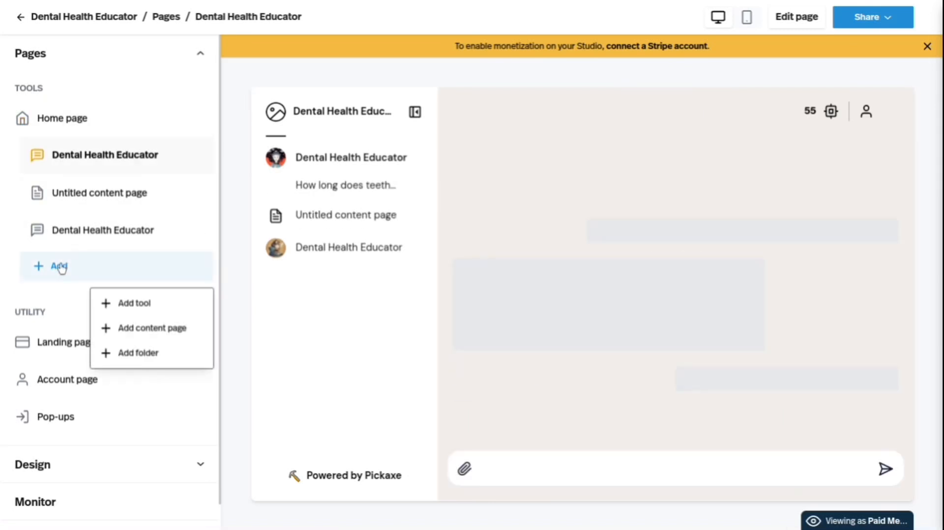
pyautogui.click(135, 304)
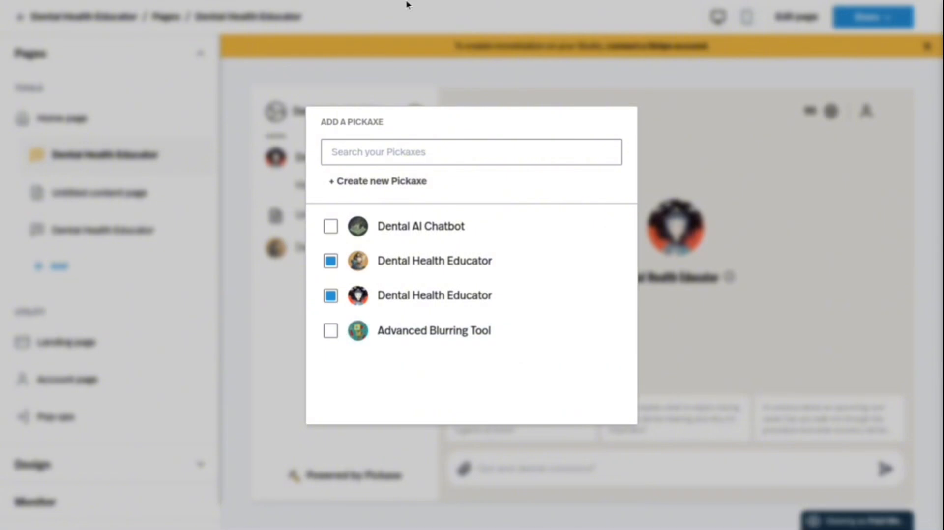
pyautogui.click(228, 9)
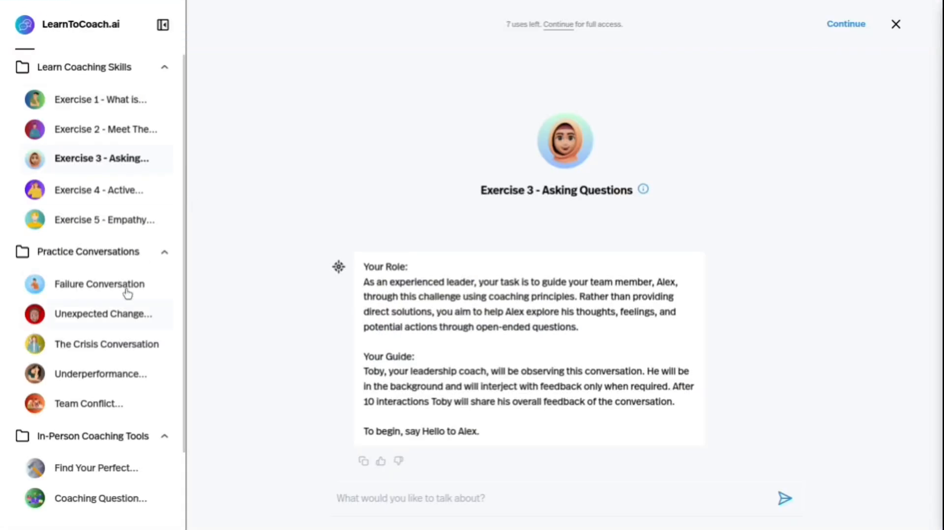
pyautogui.click(714, 5)
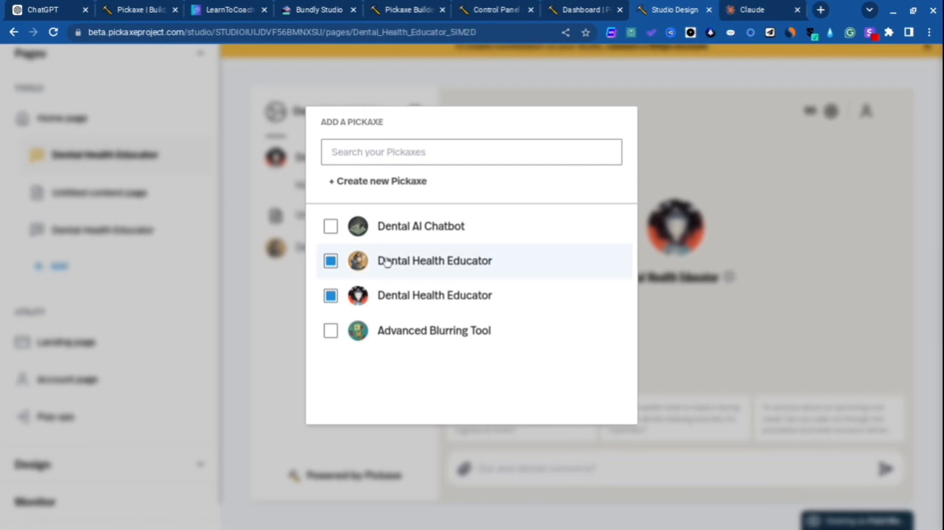
# Close the Pickaxe list without adding a tool and add a new content page to the studio.
pyautogui.click(234, 281)
pyautogui.click(68, 264)
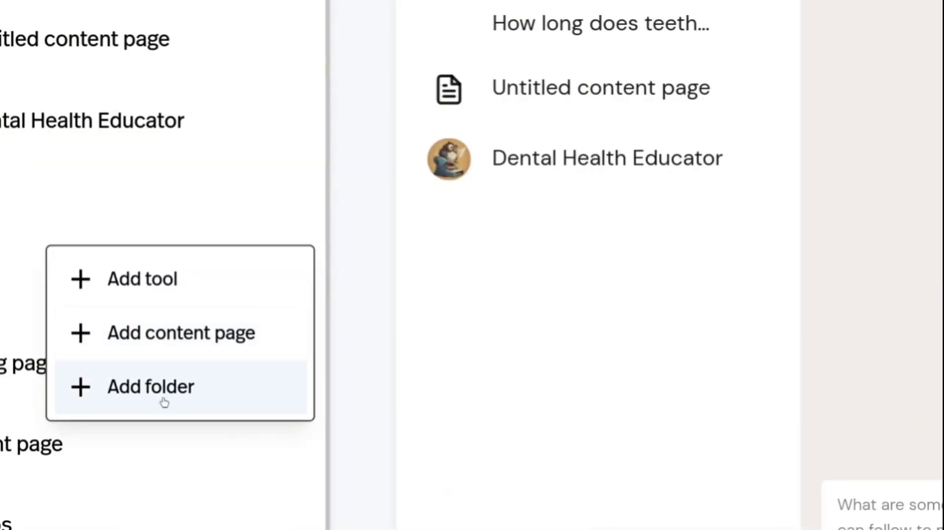
pyautogui.click(181, 323)
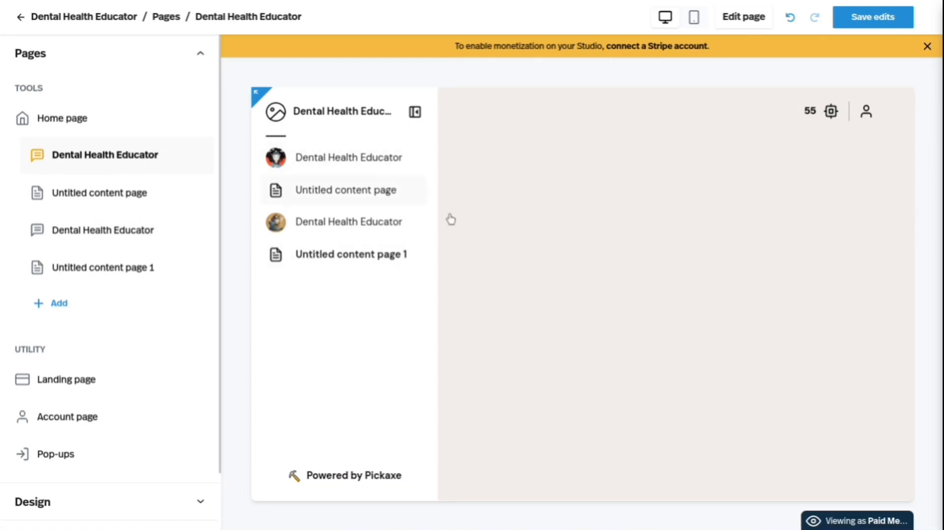
# Open the studio's landing page and look through its welcome section.
pyautogui.scroll(-2, 82, 262)
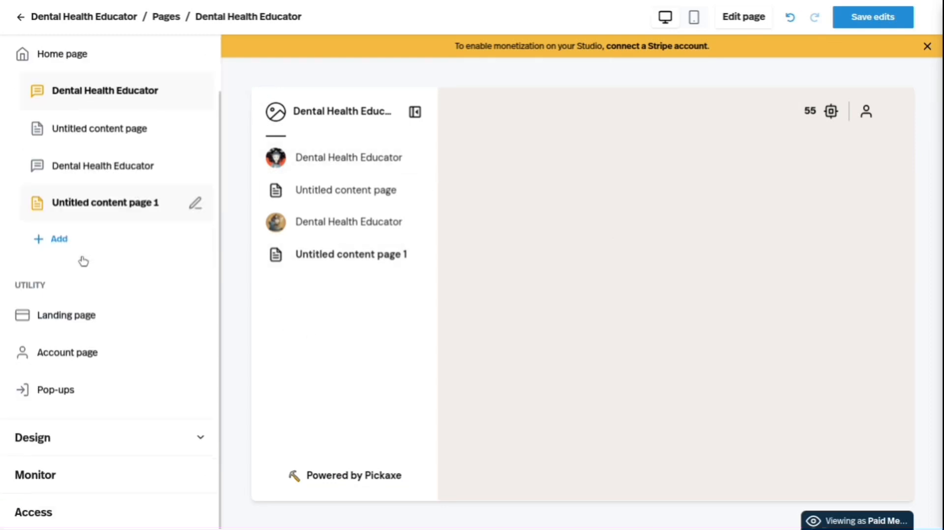
pyautogui.click(89, 323)
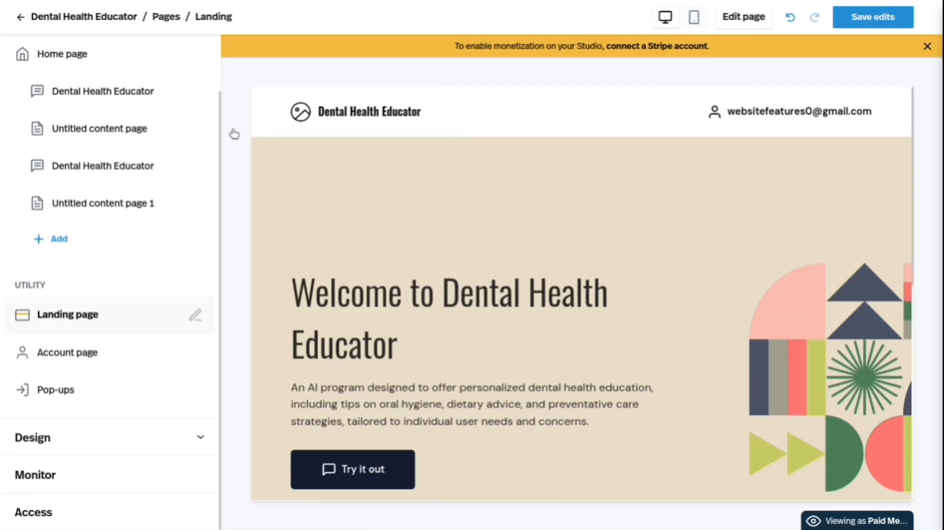
pyautogui.scroll(-4, 416, 305)
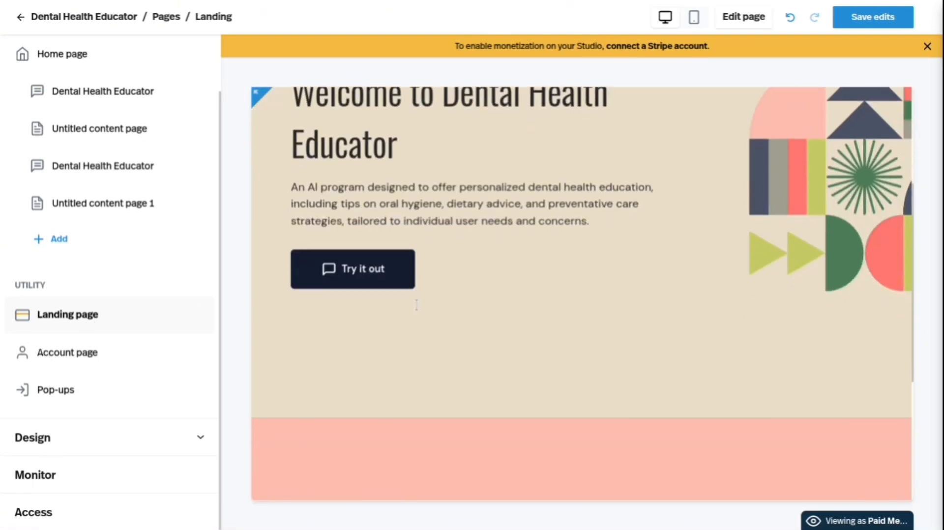
pyautogui.scroll(4, 416, 305)
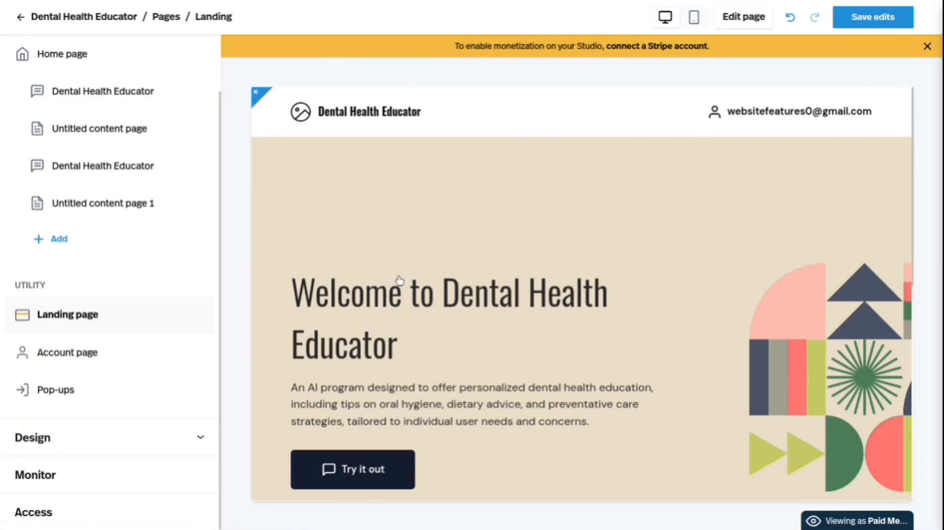
pyautogui.scroll(-3, 397, 280)
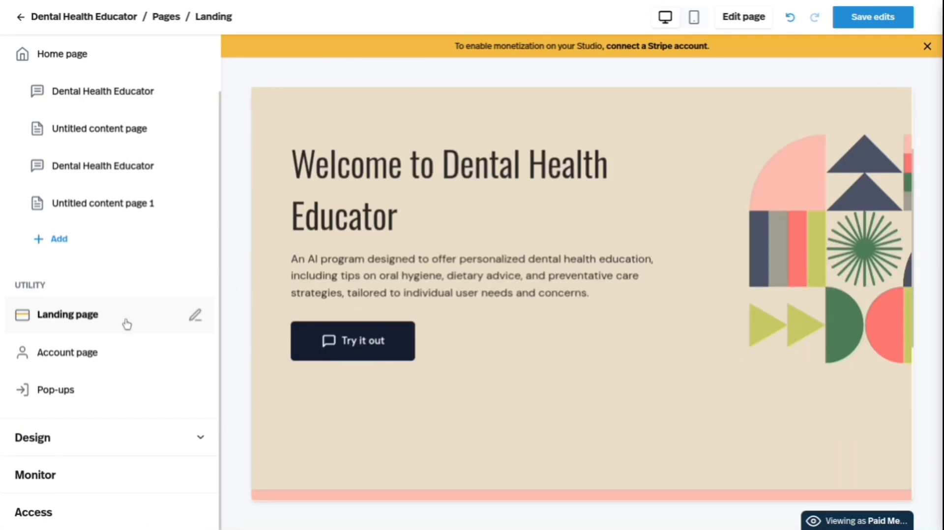
# Open the studio's account page and examine the account settings, member plan, credits and billing details.
pyautogui.click(85, 352)
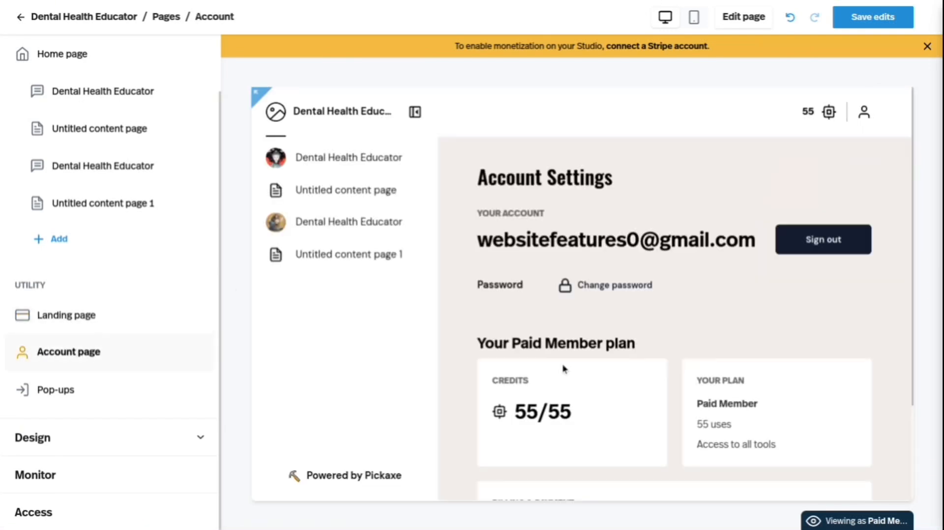
pyautogui.scroll(-1, 564, 368)
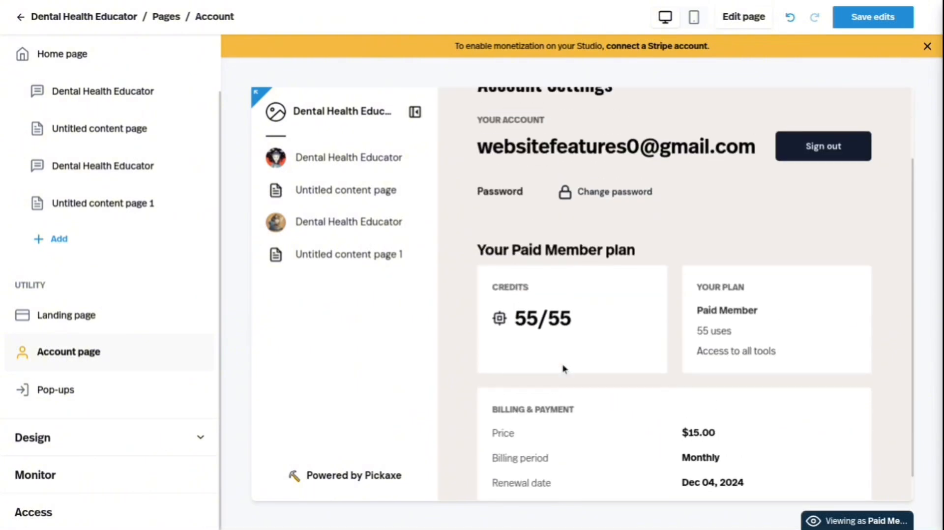
pyautogui.scroll(1, 564, 368)
pyautogui.scroll(-2, 621, 295)
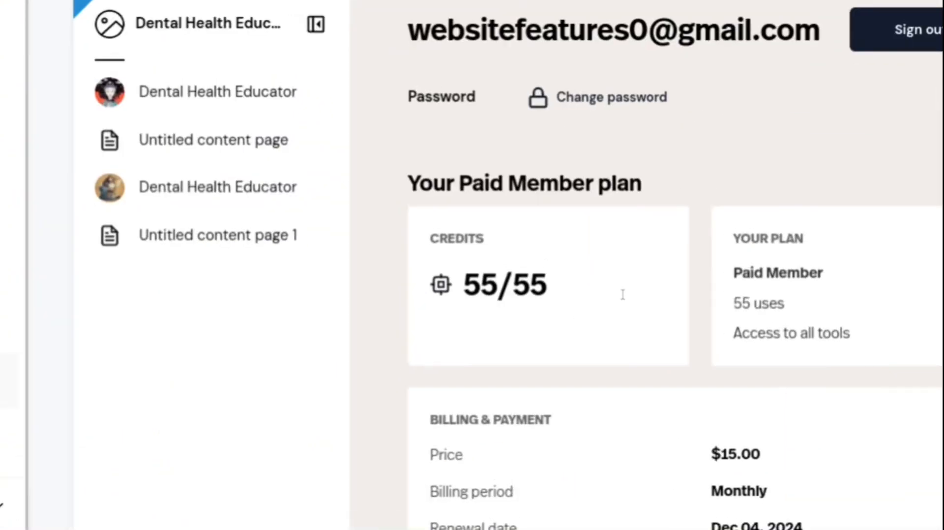
pyautogui.scroll(3, 623, 294)
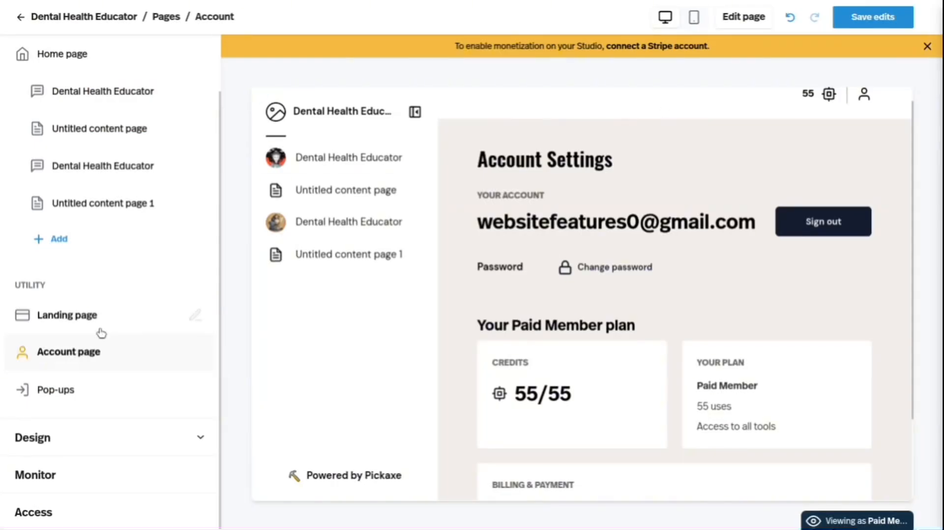
# Open the studio's pop-up editor and remove the word "Dental" from the login pop-up's message.
pyautogui.click(78, 389)
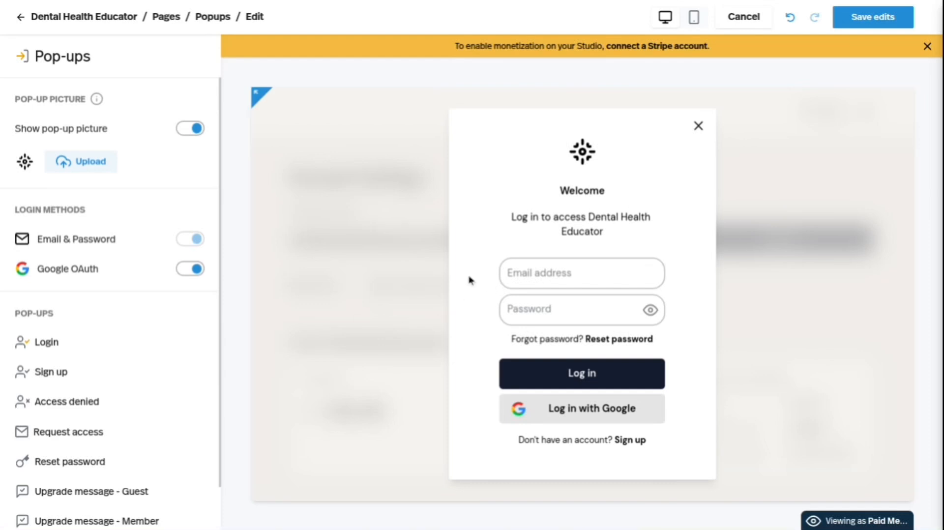
pyautogui.doubleClick(601, 217)
pyautogui.press('BackSpace')
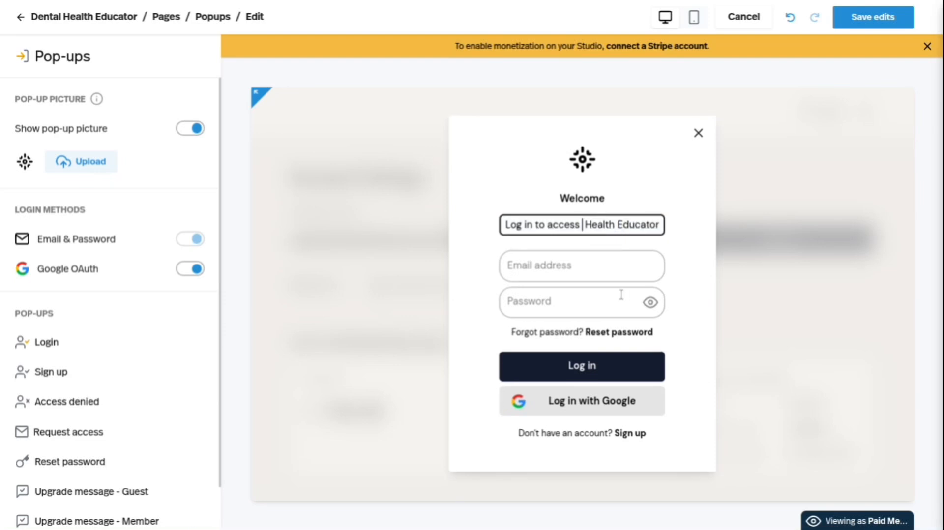
# Shorten the login pop-up's email placeholder to "Email addre", then put the password placeholder in edit mode and reselect the Login pop-up.
pyautogui.click(584, 266)
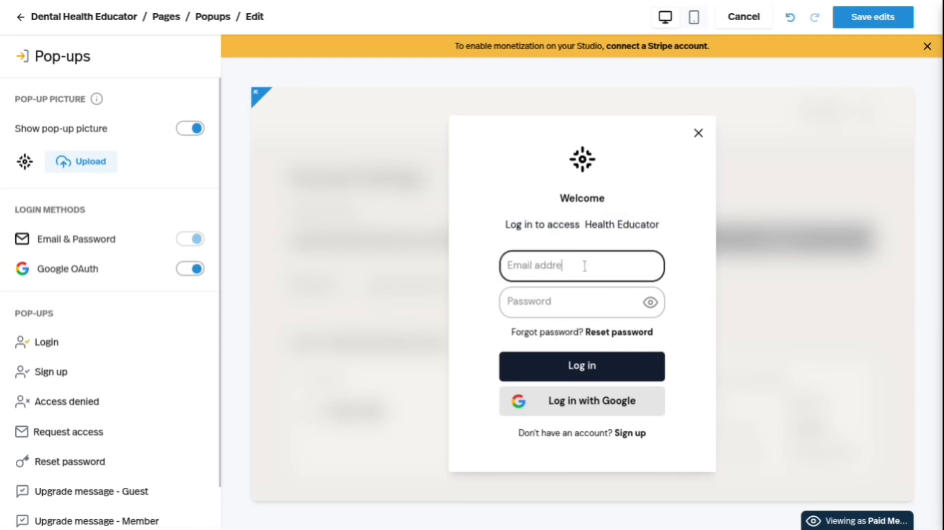
pyautogui.click(562, 315)
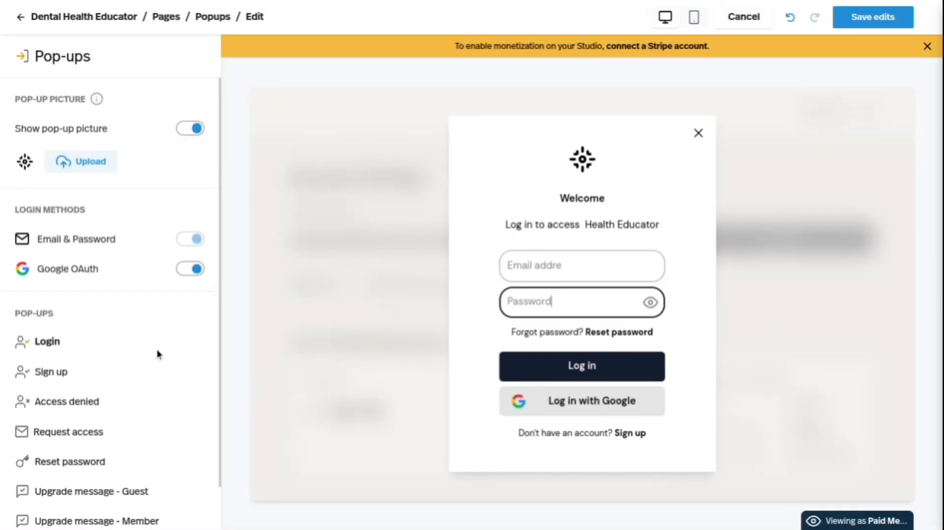
pyautogui.click(48, 343)
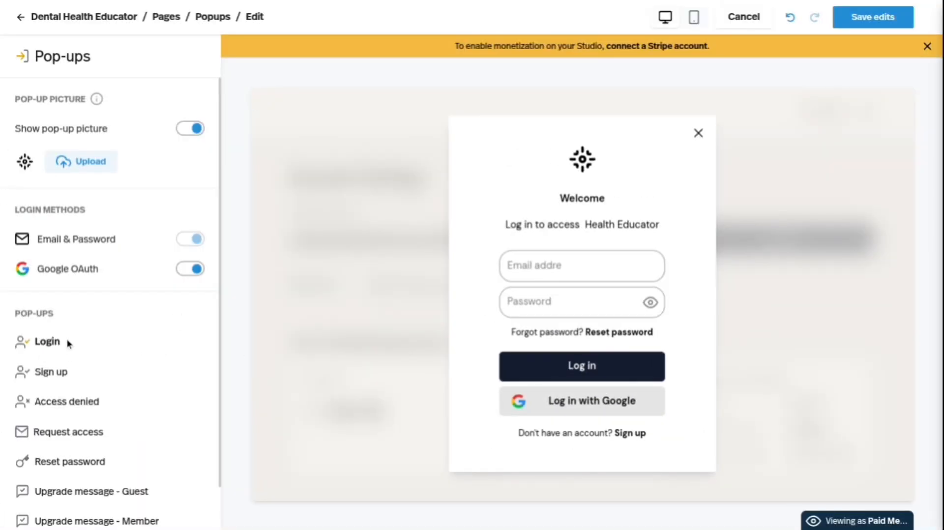
# Preview the Sign up pop-up and the upgrade messages for Member and Paid Member.
pyautogui.click(67, 373)
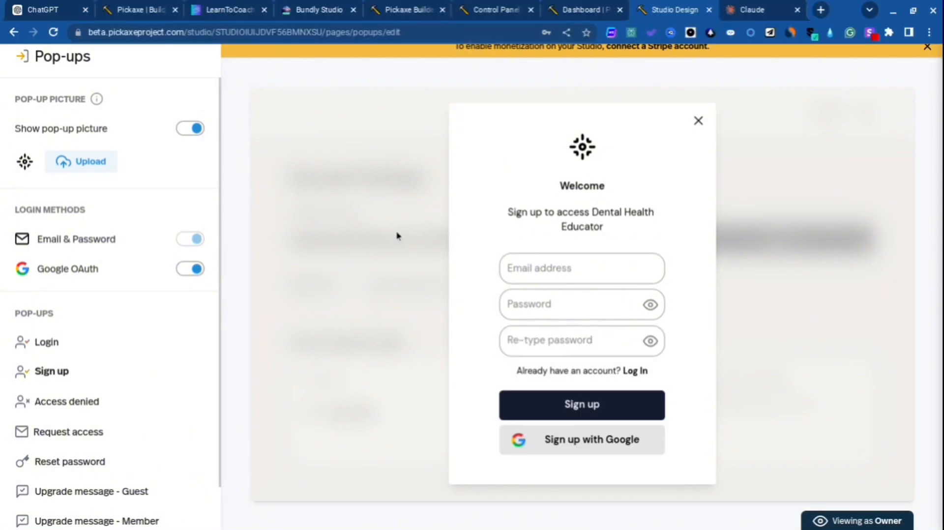
pyautogui.scroll(-1, 114, 419)
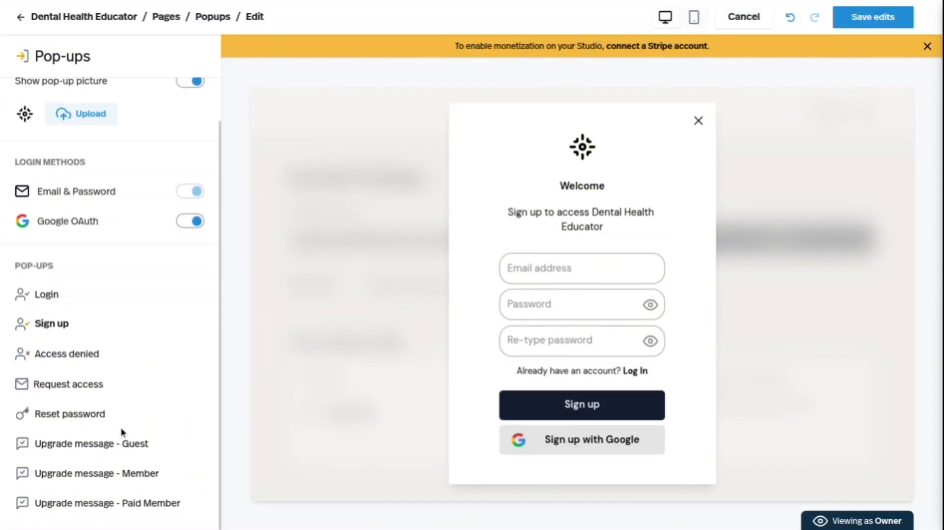
pyautogui.click(126, 473)
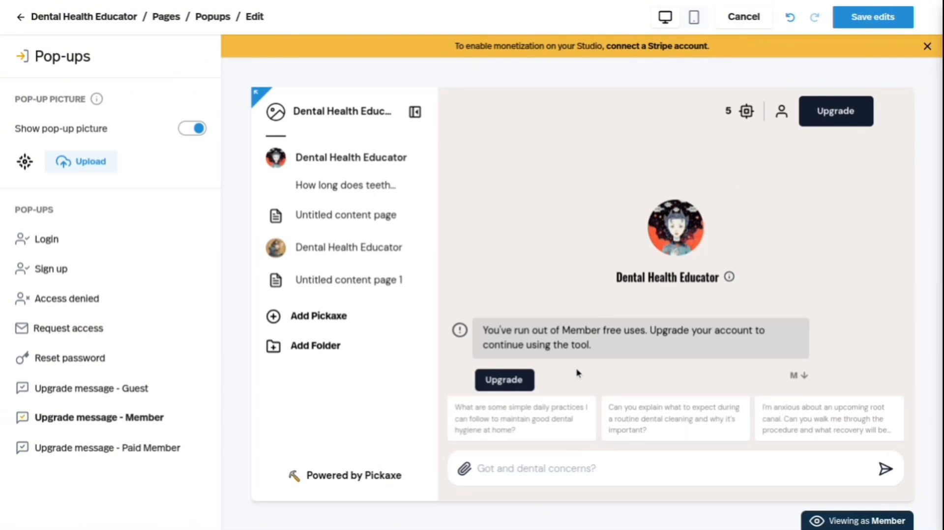
pyautogui.click(95, 451)
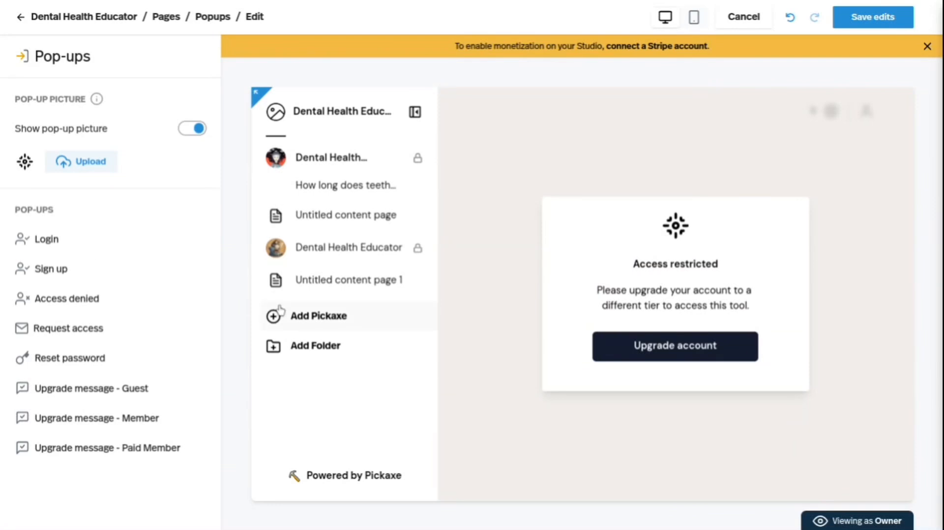
# Leave the pop-up editor and look through the studio's design themes from Pickaxe Light to Pulse.
pyautogui.click(219, 19)
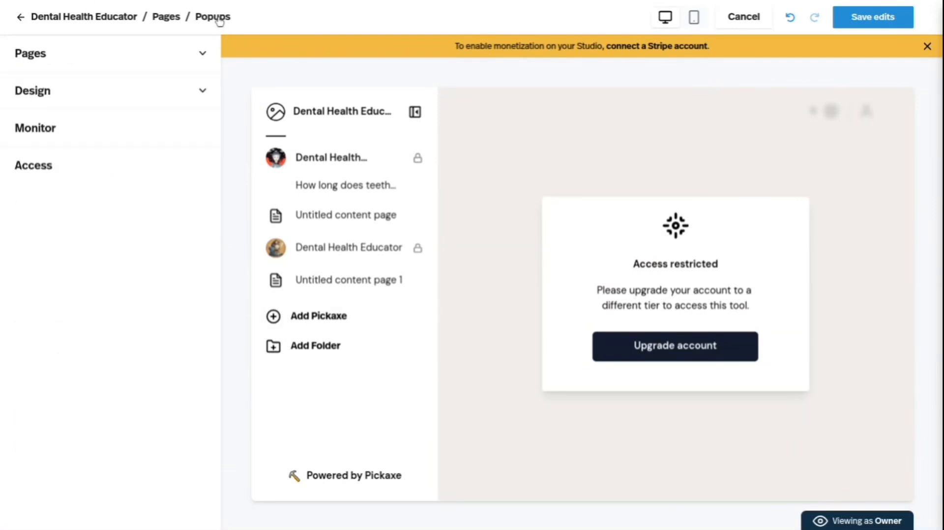
pyautogui.scroll(-1, 89, 255)
pyautogui.click(78, 443)
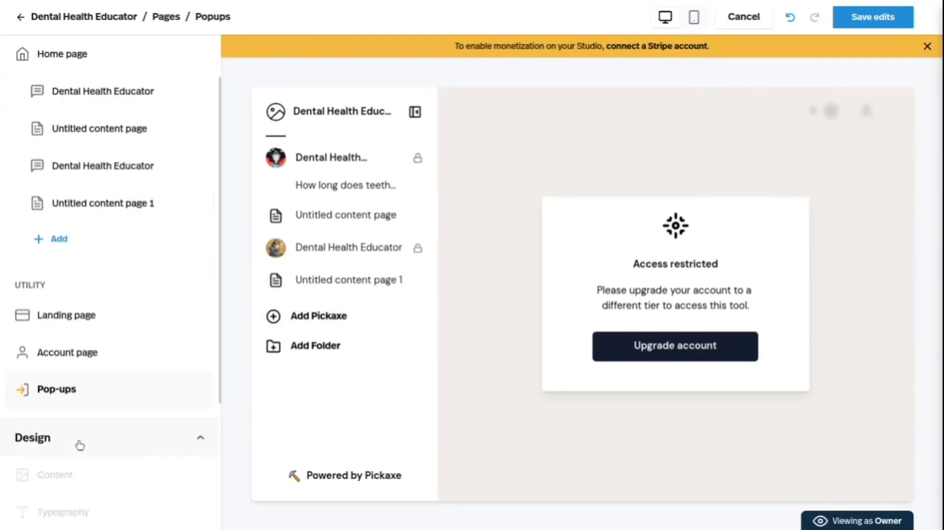
pyautogui.scroll(-3, 77, 444)
pyautogui.click(101, 290)
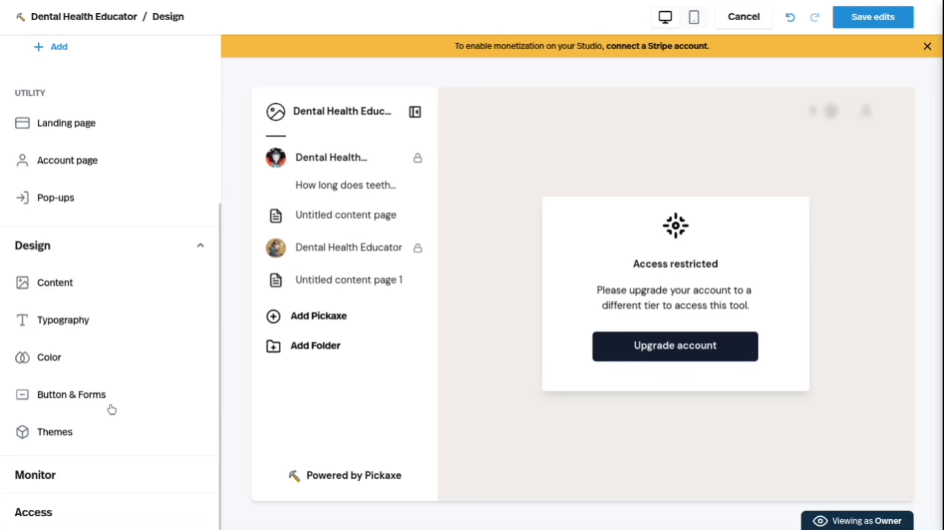
pyautogui.click(104, 433)
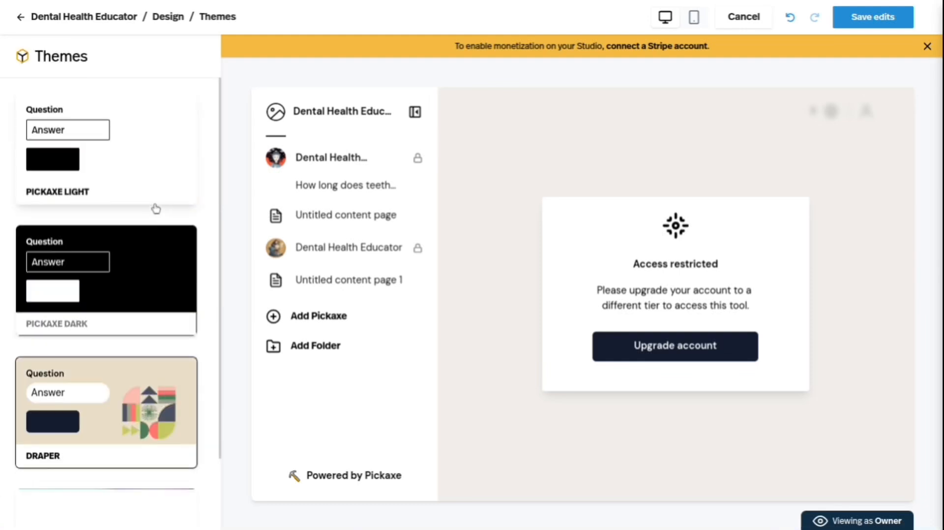
pyautogui.scroll(-2, 156, 209)
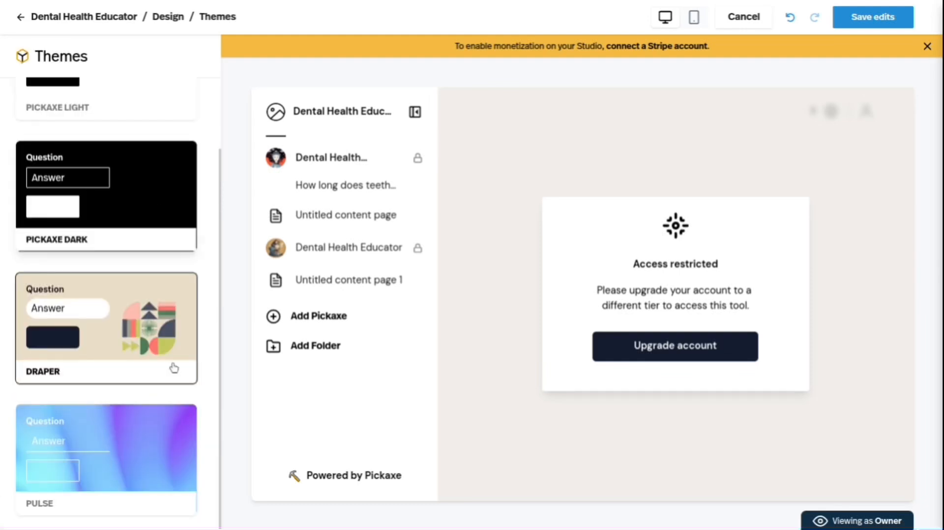
# Leave the themes without choosing one and open the studio's Monitor page to view its notifications and metrics.
pyautogui.click(176, 18)
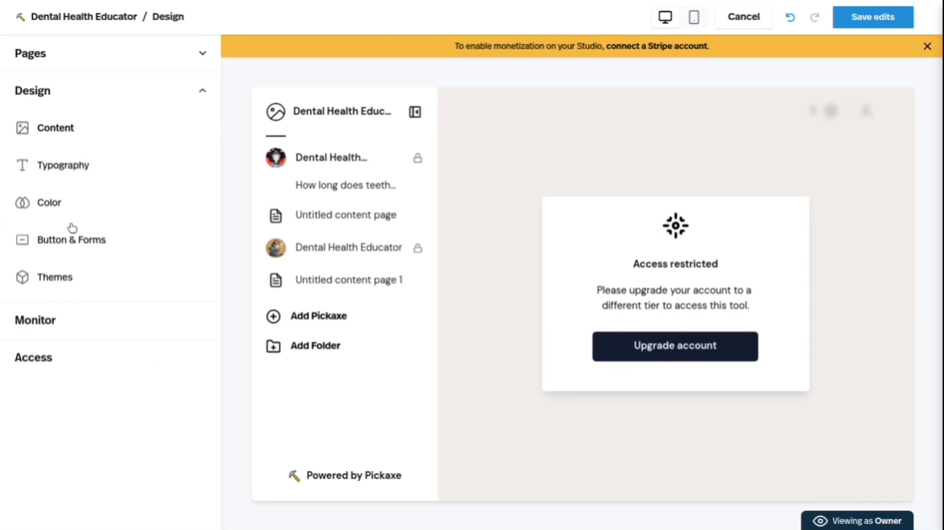
pyautogui.click(59, 334)
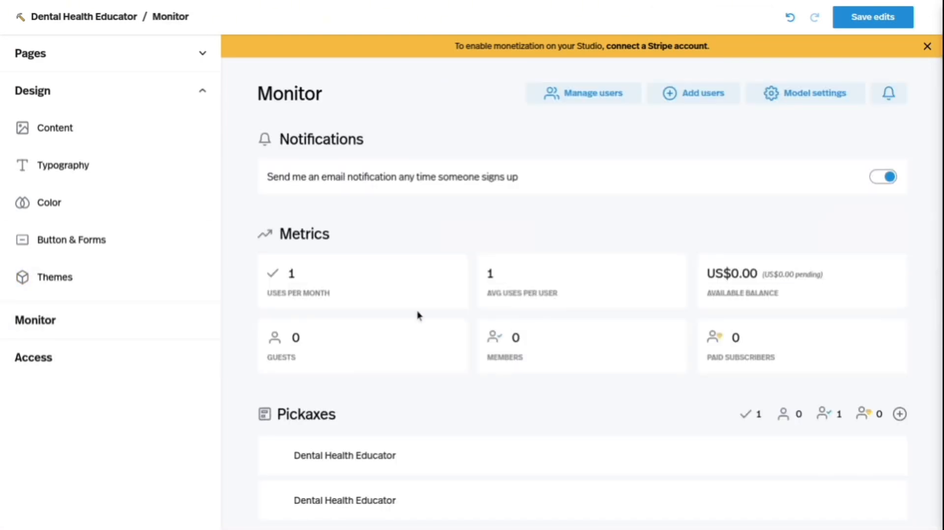
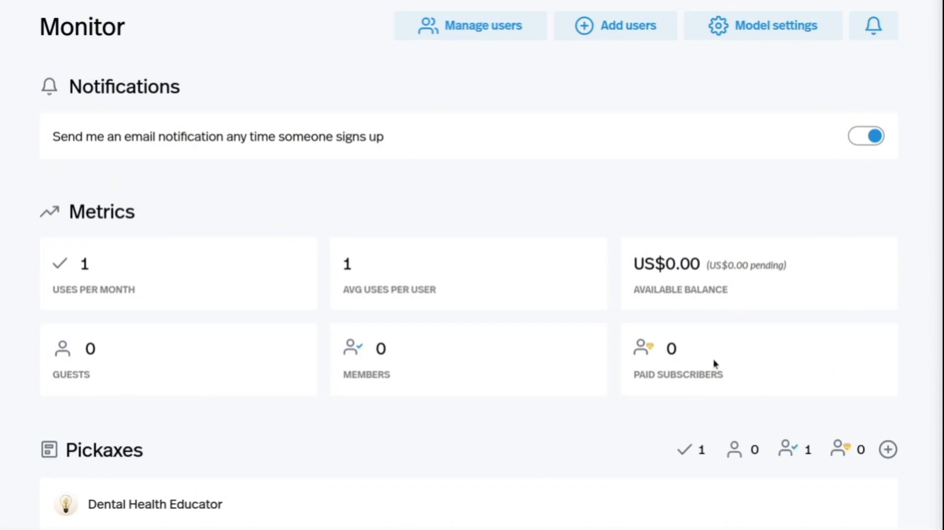
# Review the Pickaxes list and Response history on the studio's Monitor page, and show the history's sorting options.
pyautogui.scroll(-6, 713, 361)
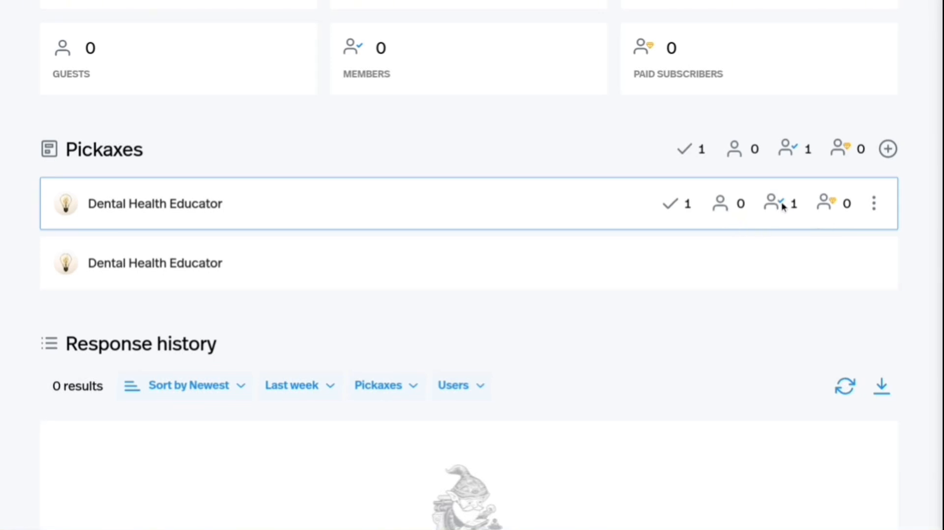
pyautogui.scroll(-3, 835, 203)
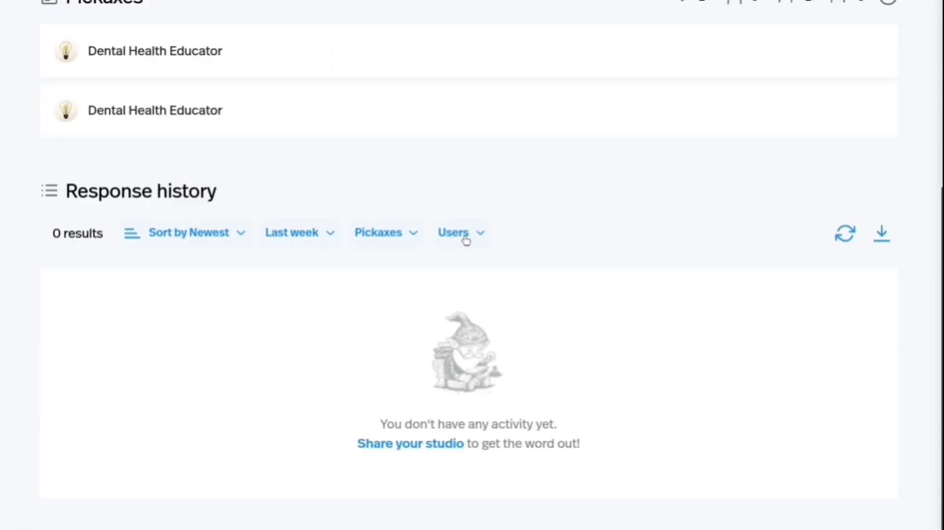
pyautogui.click(199, 250)
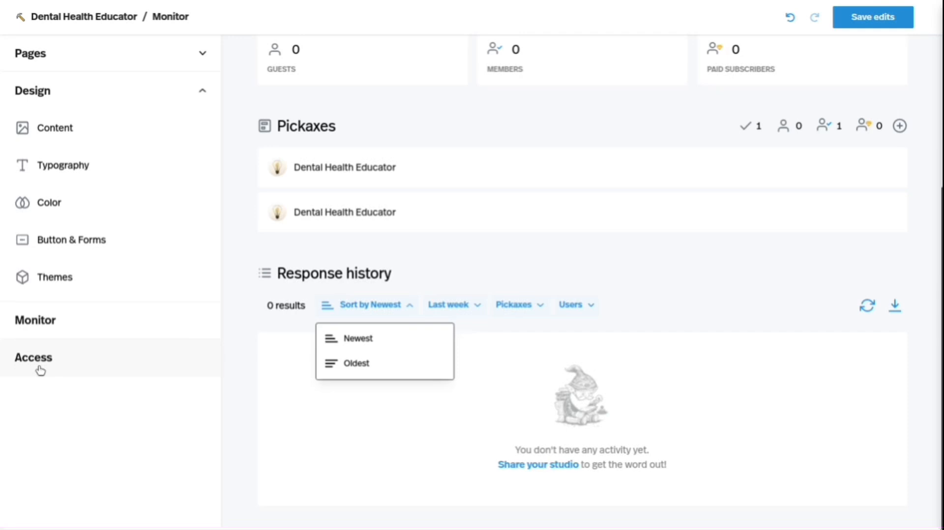
# Open the studio's Access settings, review the studio and payment types, and try to switch the payment type to Subscription.
pyautogui.click(40, 370)
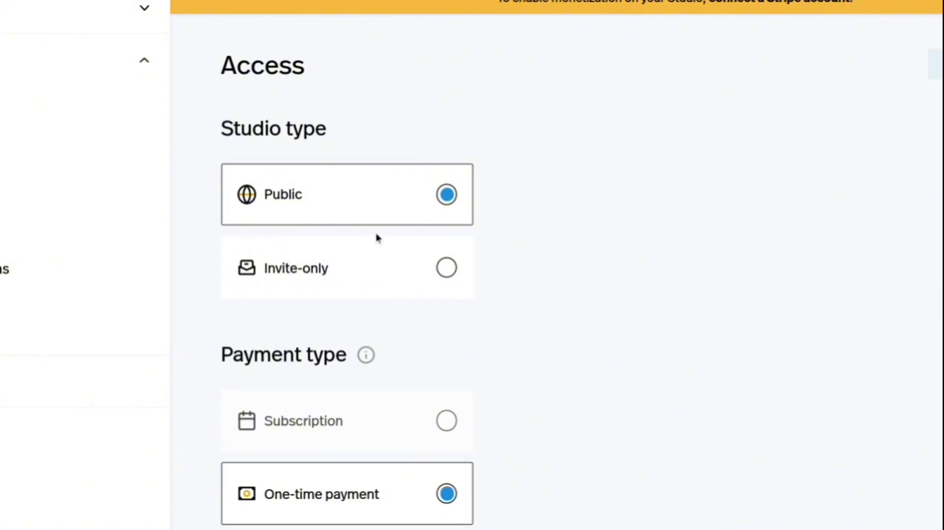
pyautogui.scroll(-5, 442, 222)
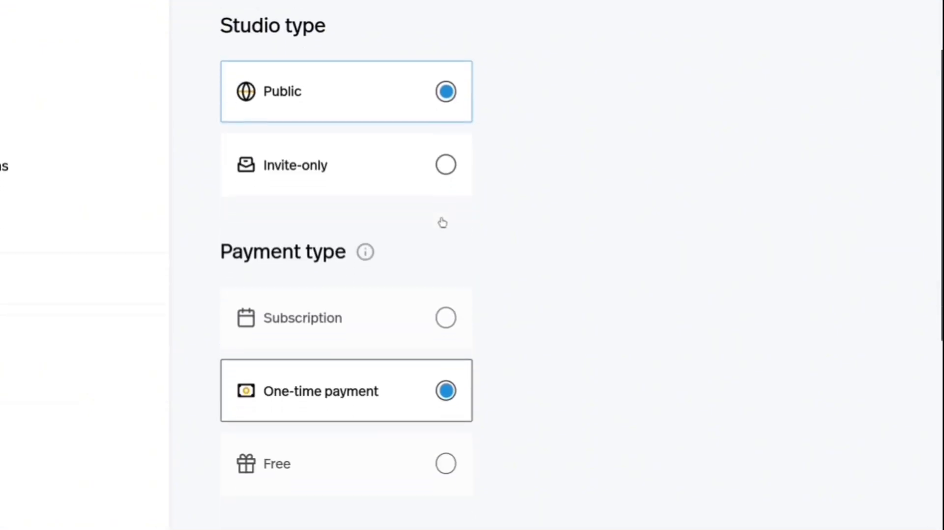
pyautogui.scroll(-1, 442, 222)
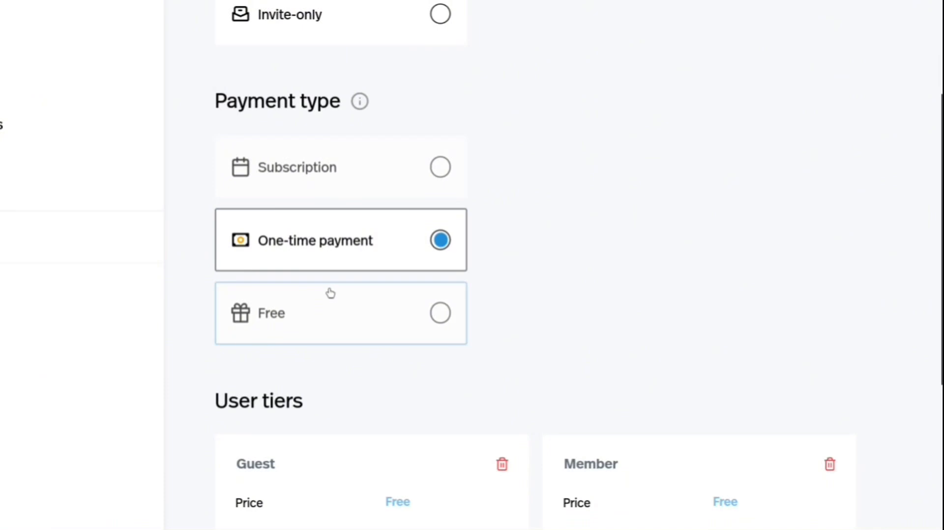
pyautogui.click(376, 185)
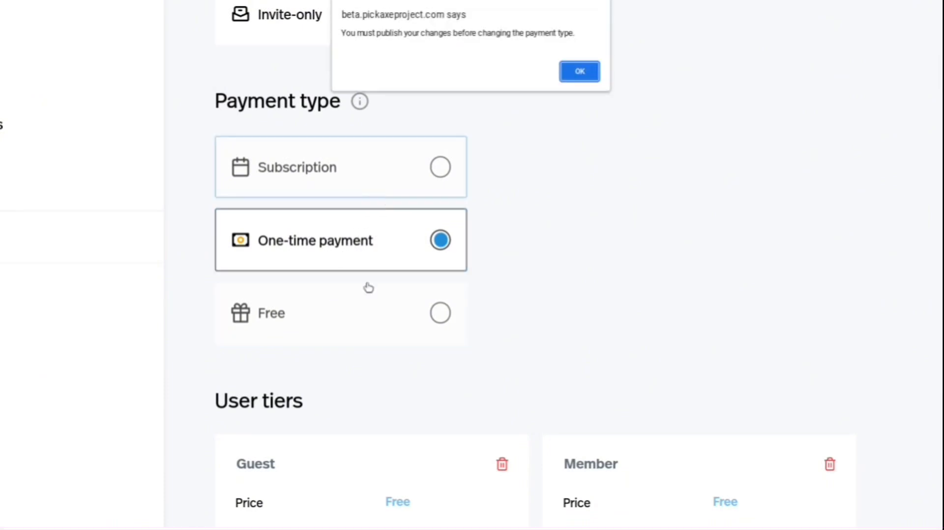
pyautogui.click(580, 72)
# Review the studio's user tiers and view which Pickaxes the Guest tier offers, leaving the selection as it is.
pyautogui.scroll(-5, 560, 162)
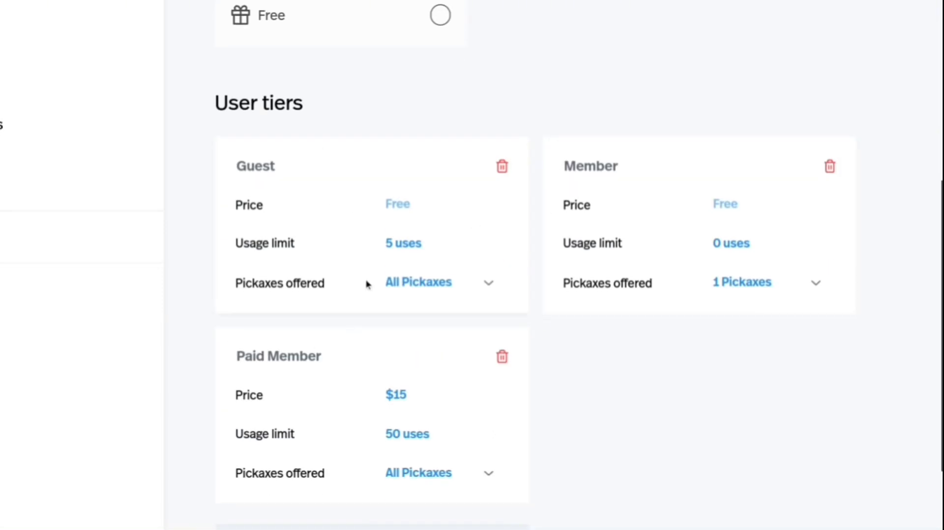
pyautogui.click(481, 287)
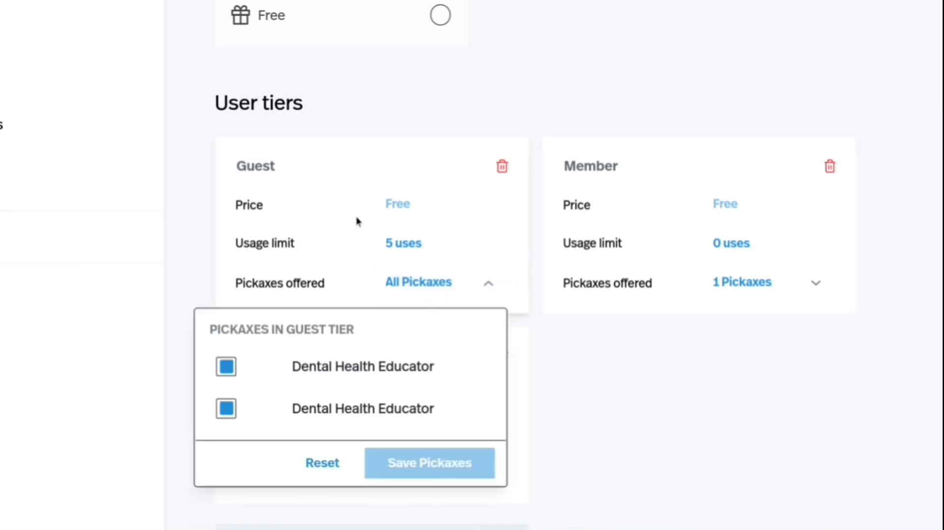
pyautogui.click(624, 320)
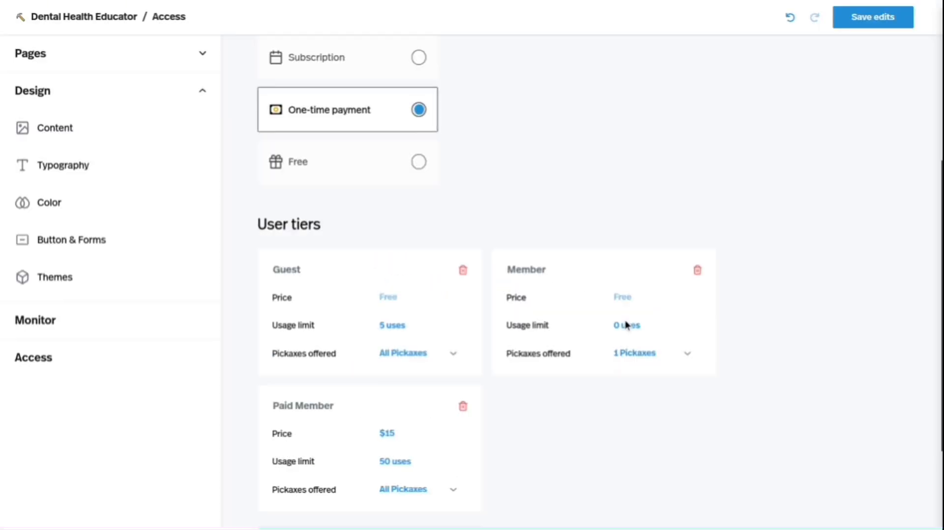
pyautogui.scroll(6, 120, 332)
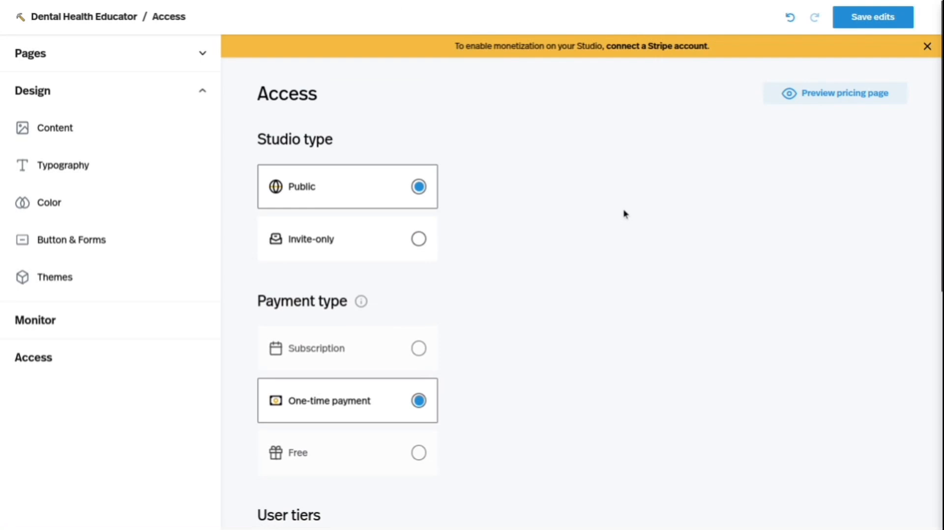
# Return to the Pickaxe builder site and open its Dashboard to view the studios and the list of Pickaxes.
pyautogui.moveTo(596, 3)
pyautogui.click(436, 3)
pyautogui.click(488, 4)
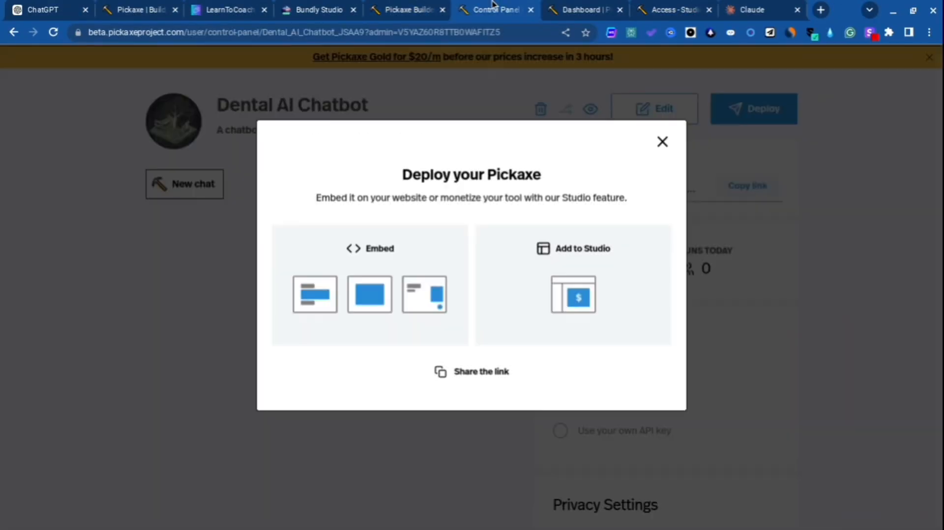
pyautogui.click(409, 4)
pyautogui.scroll(3, 289, 307)
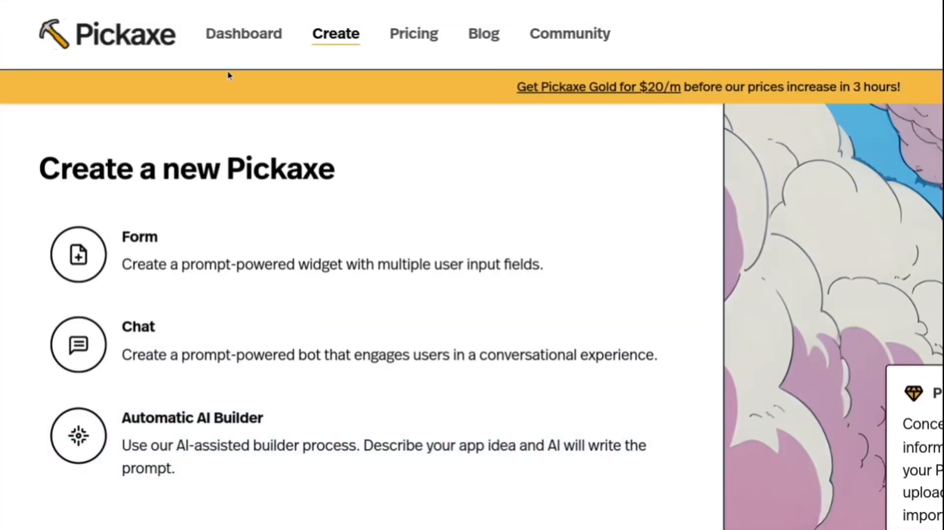
pyautogui.click(253, 35)
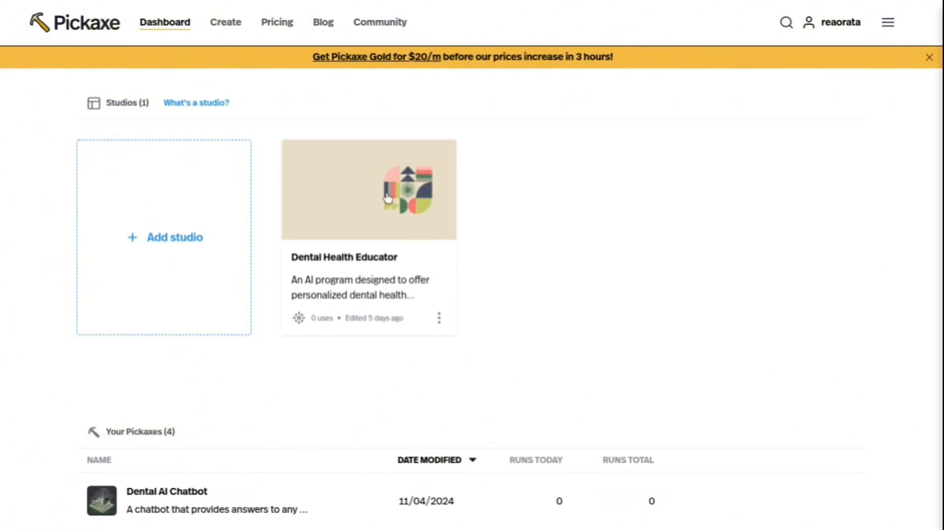
pyautogui.scroll(-2, 427, 253)
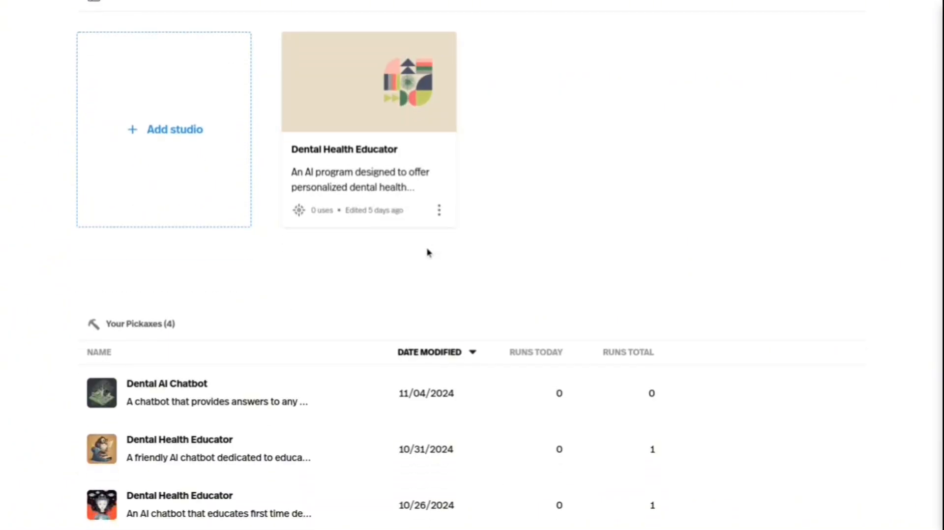